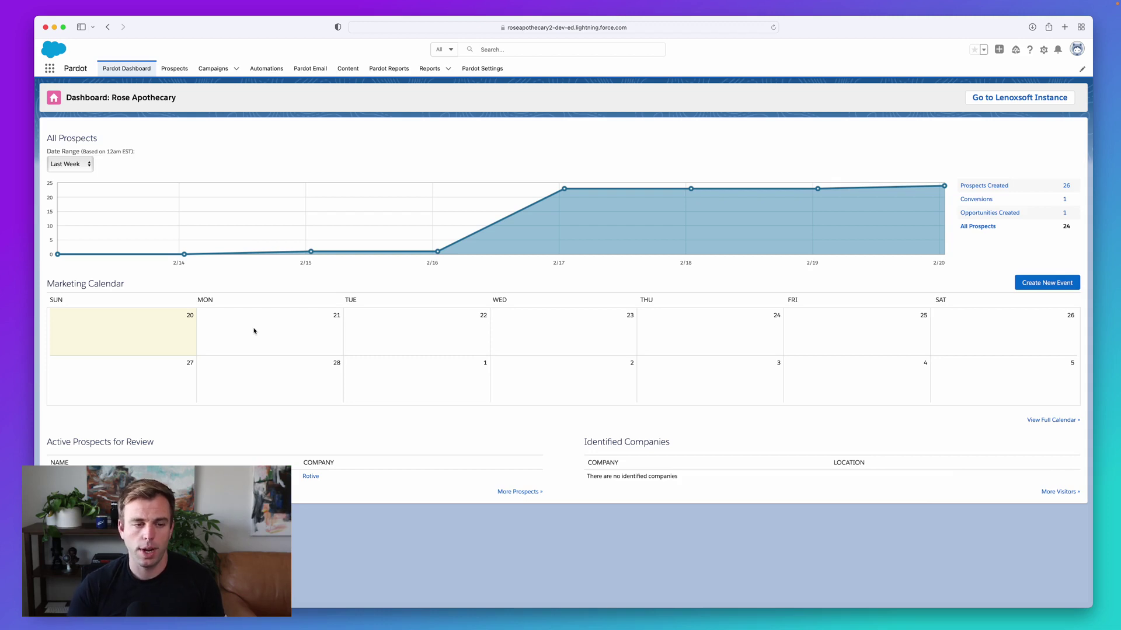
Step: Open the prospects' segmentation lists and show 50 lists per page
{"action": "left_click", "coordinate": [174, 68]}
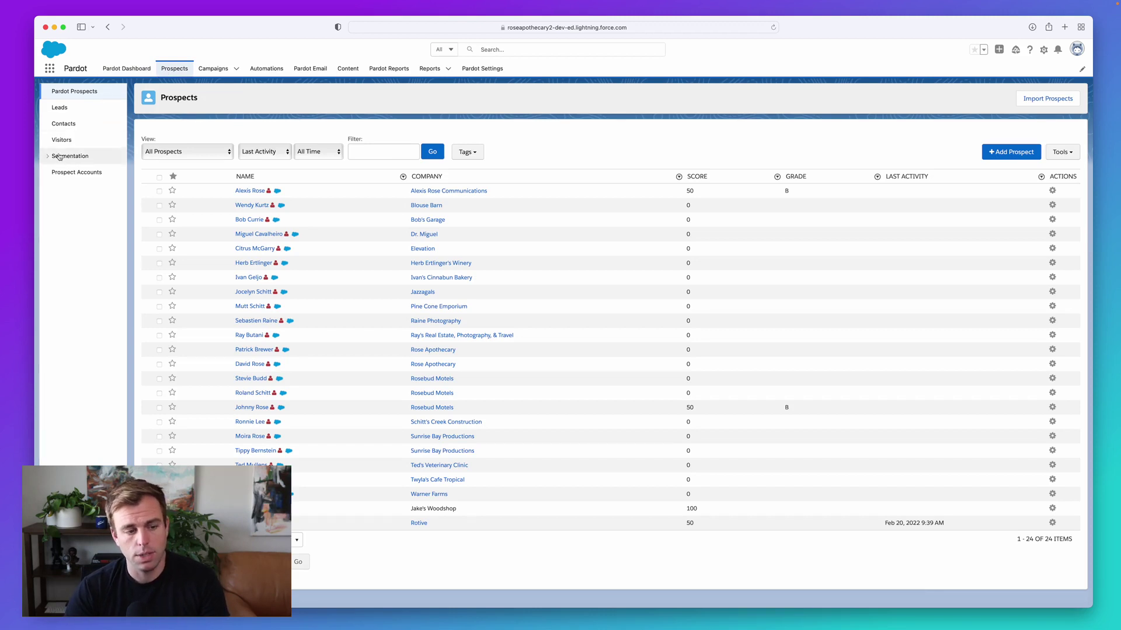
{"action": "left_click", "coordinate": [76, 158]}
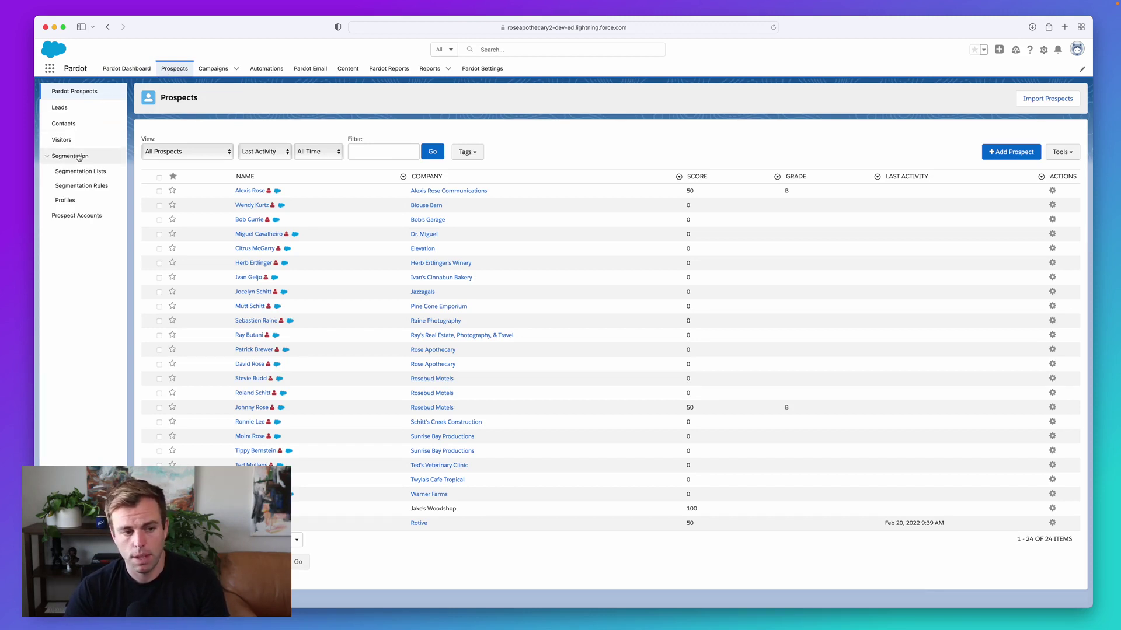
{"action": "left_click", "coordinate": [85, 173]}
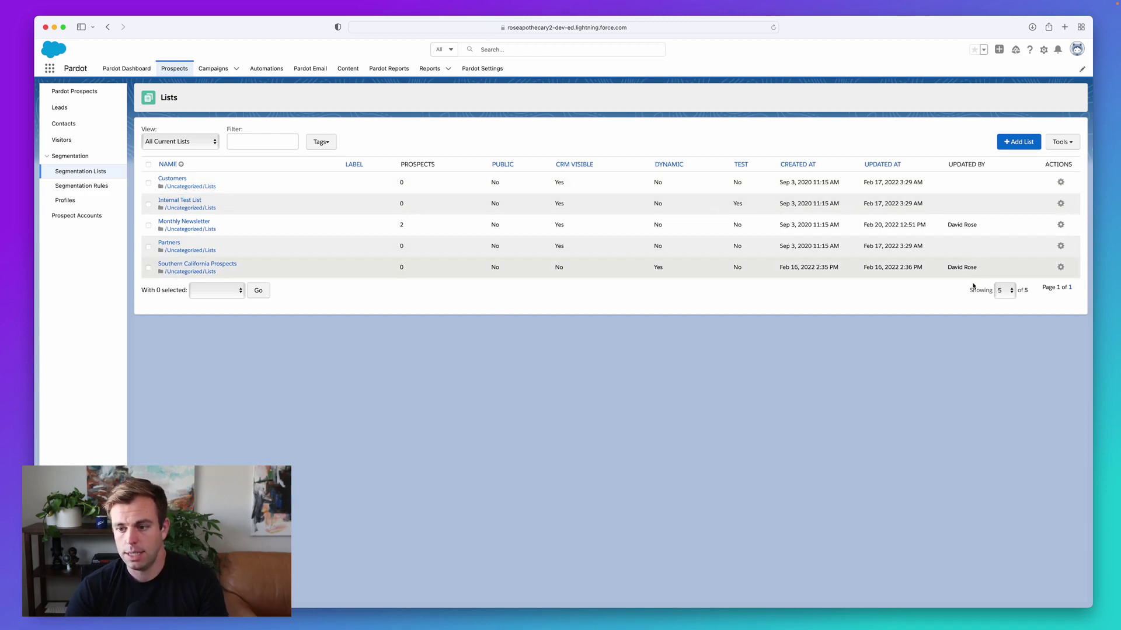
{"action": "left_click", "coordinate": [1003, 291]}
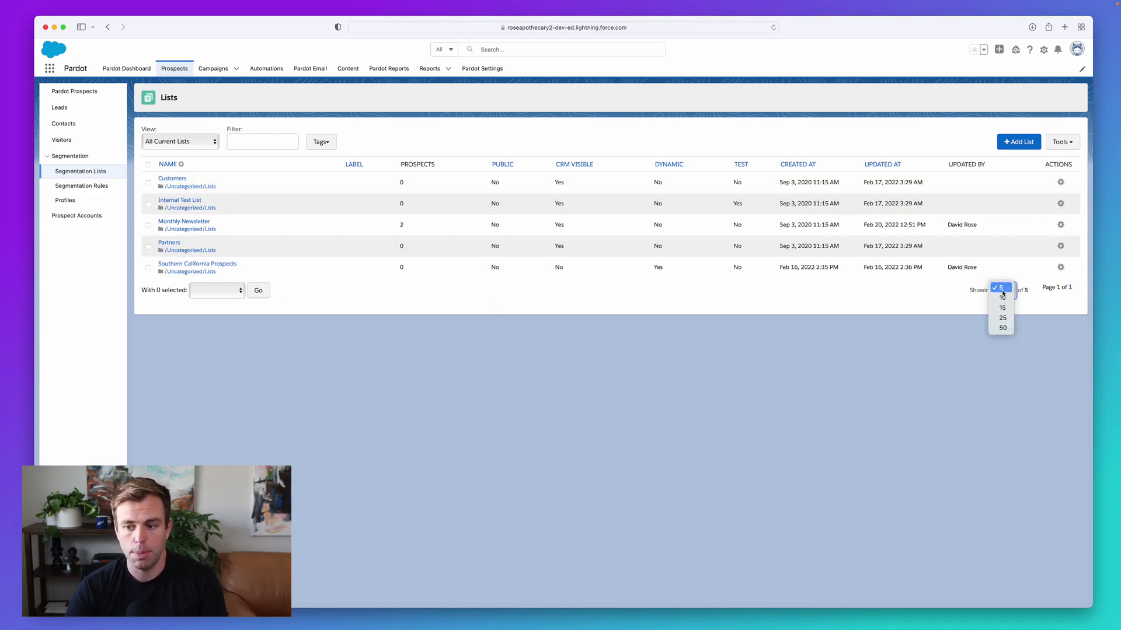
{"action": "left_click", "coordinate": [1003, 328]}
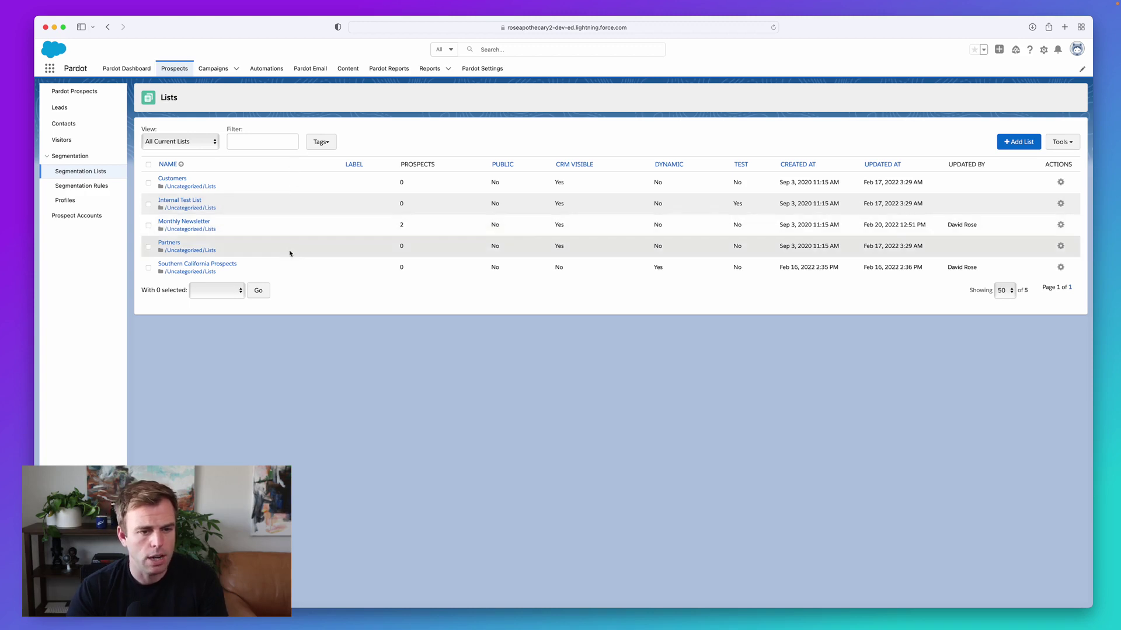
{"action": "left_click_drag", "start_coordinate": [647, 167], "coordinate": [694, 166]}
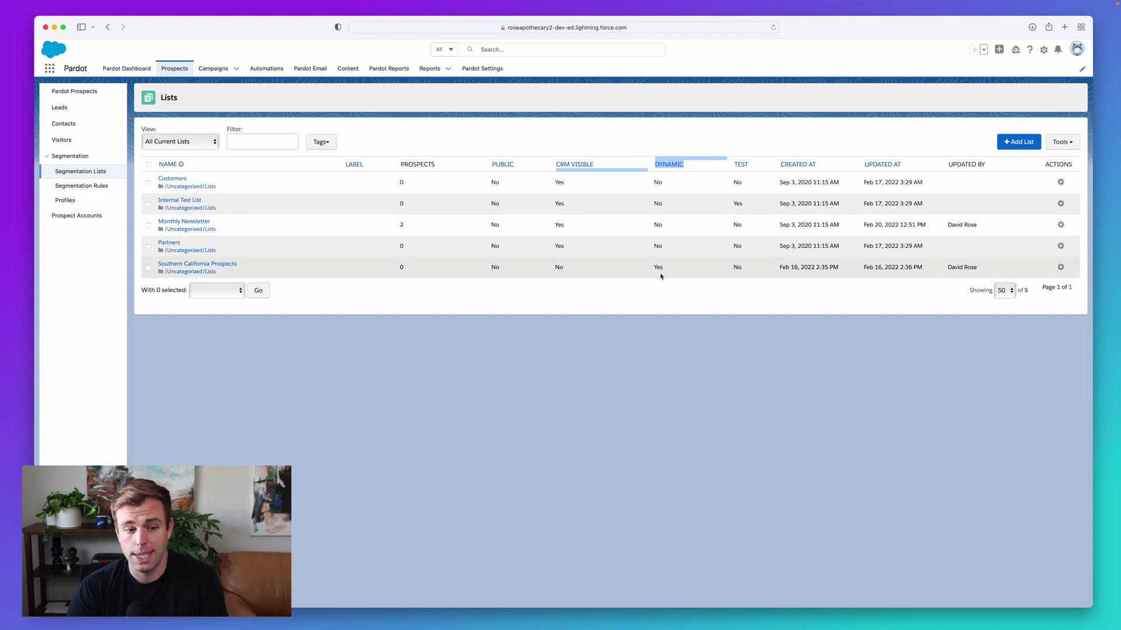
{"action": "left_click", "coordinate": [668, 316]}
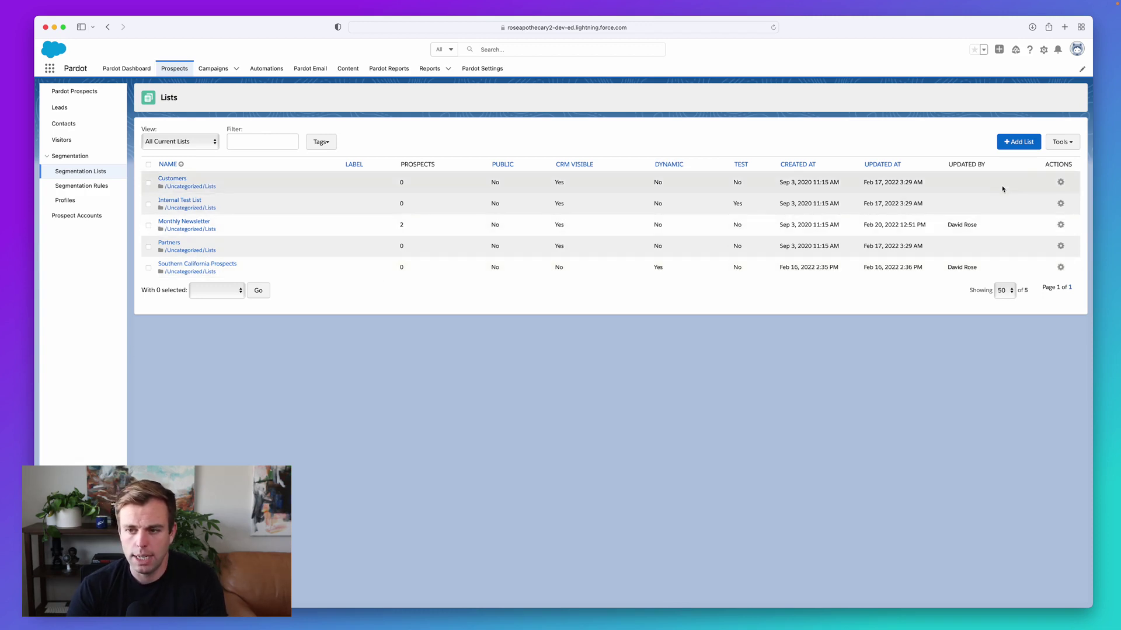
Step: Start a new segmentation list and name it Customers
{"action": "left_click", "coordinate": [1017, 146]}
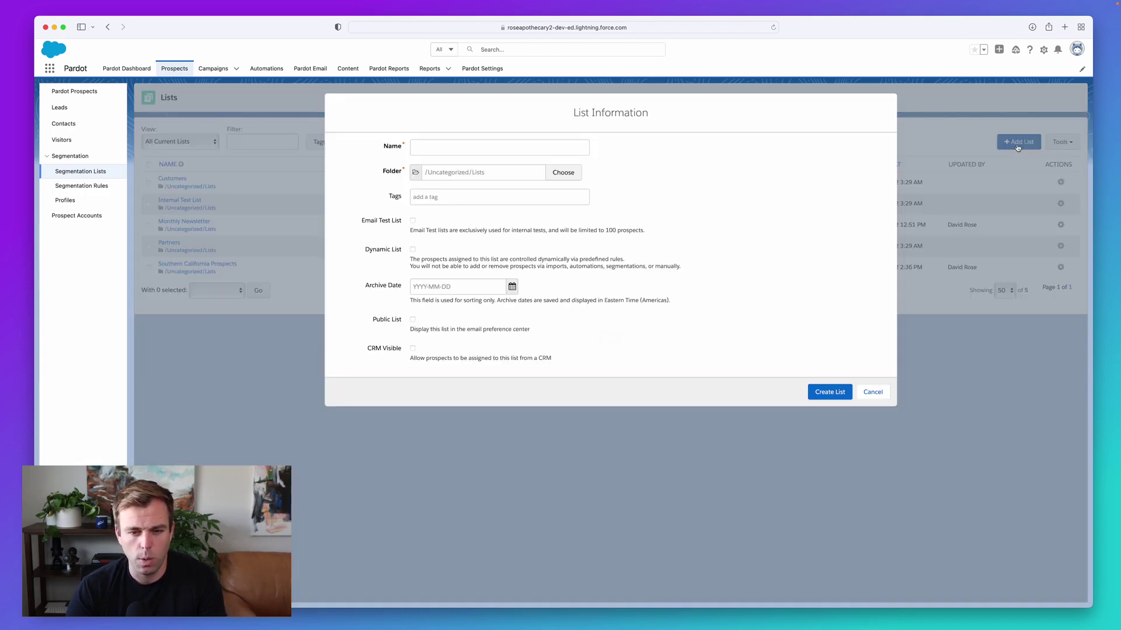
{"action": "left_click", "coordinate": [477, 145]}
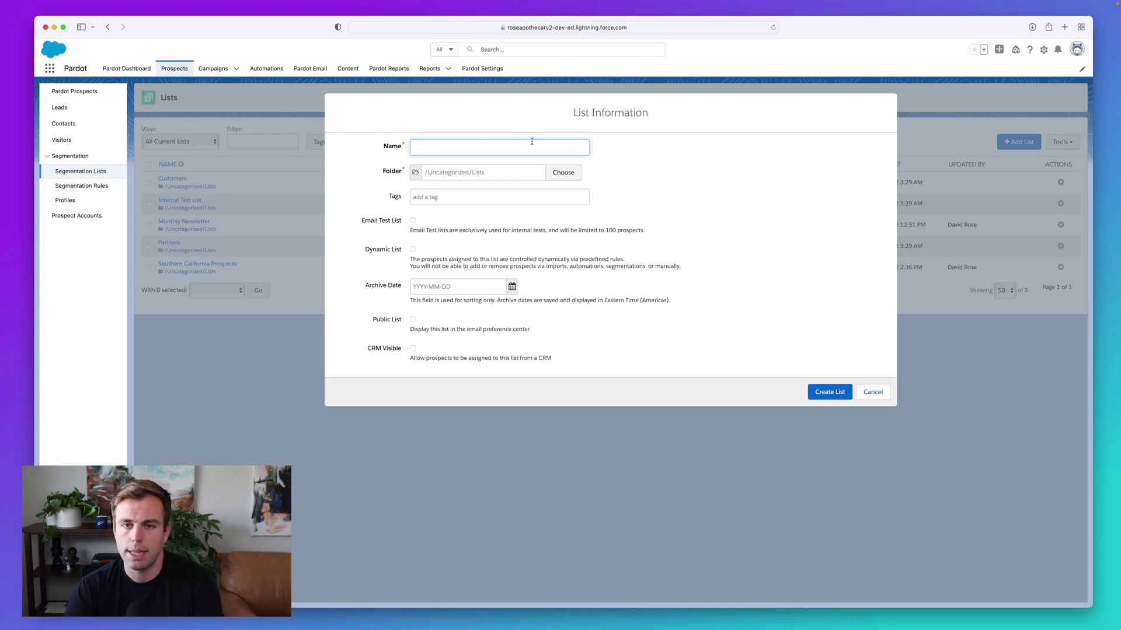
{"action": "type", "text": "Cus"}
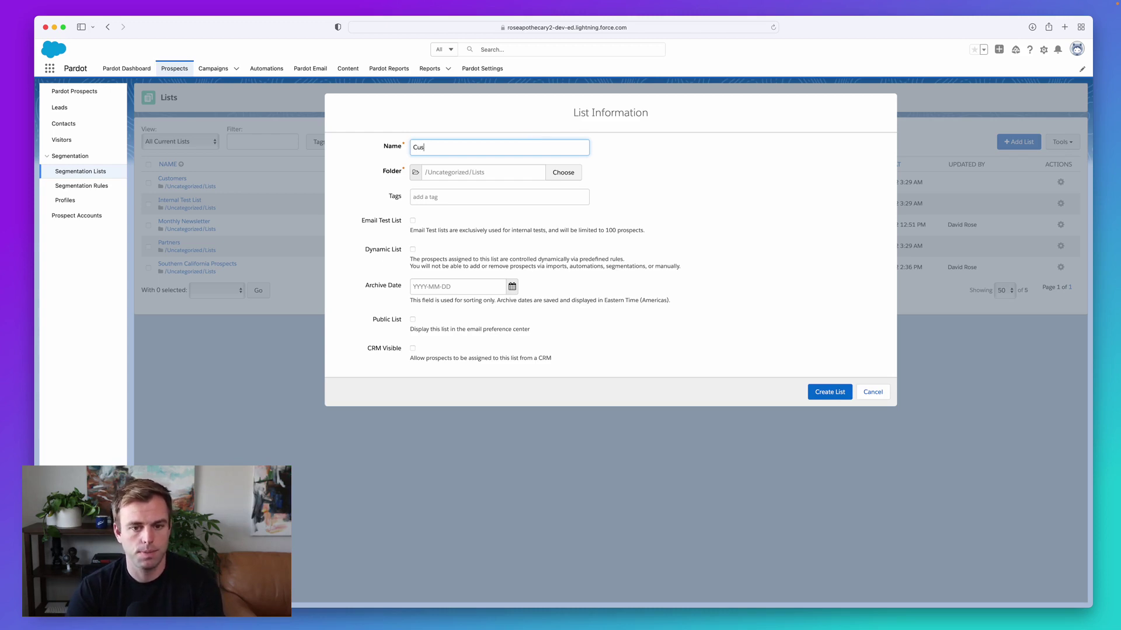
{"action": "type", "text": "tomers"}
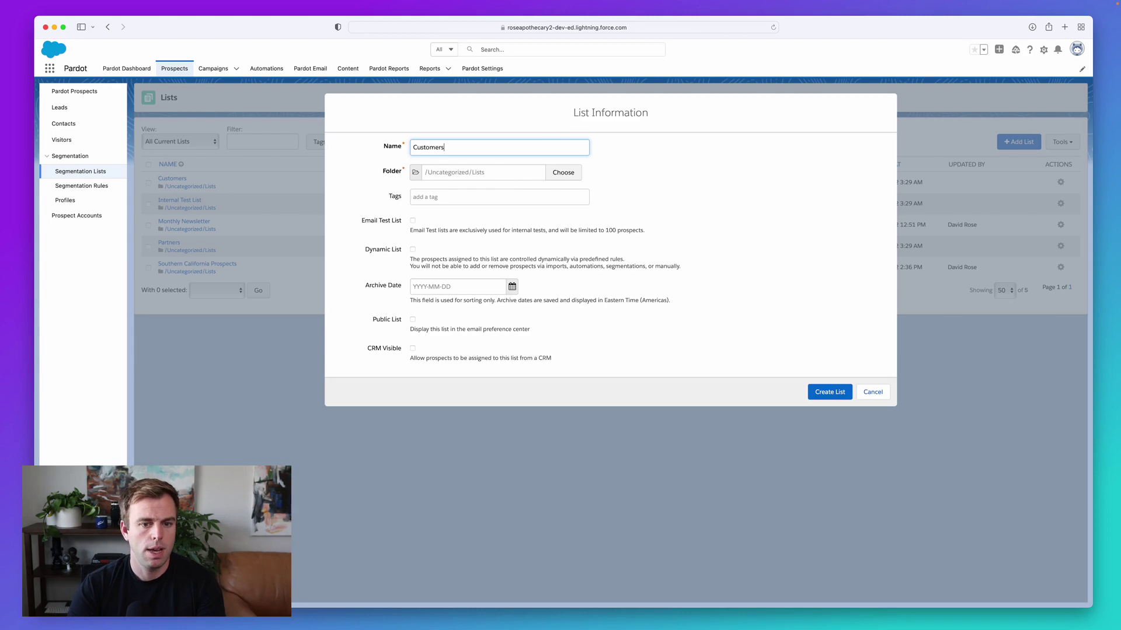
{"action": "left_click", "coordinate": [666, 171]}
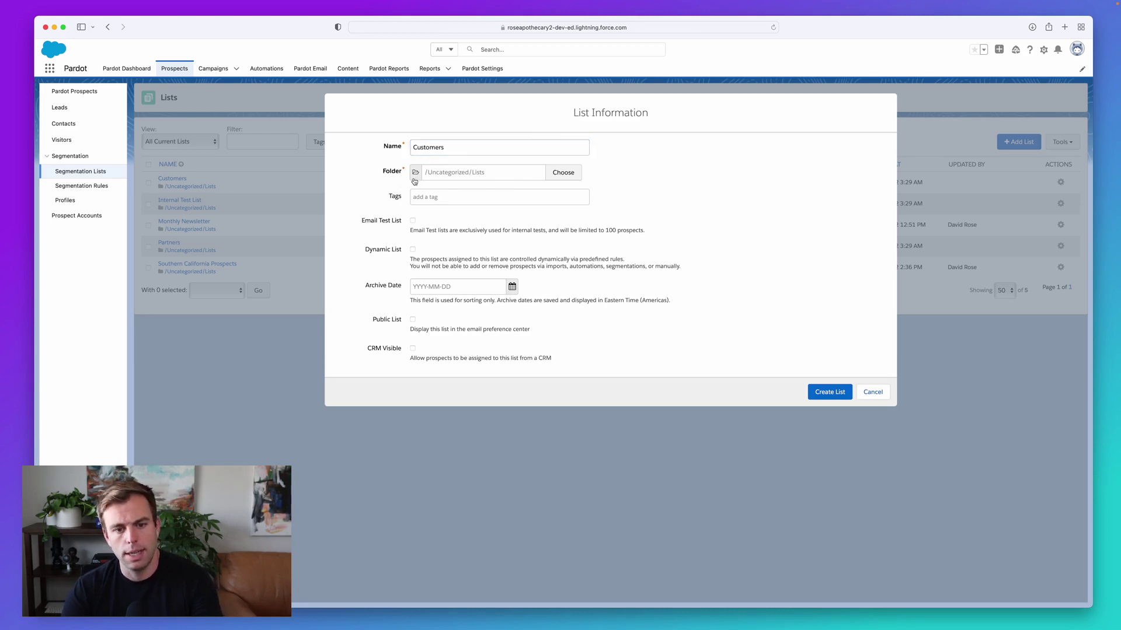
Step: Create a folder named "1 Week Pardot course" and choose it as the new list's folder
{"action": "left_click", "coordinate": [535, 178]}
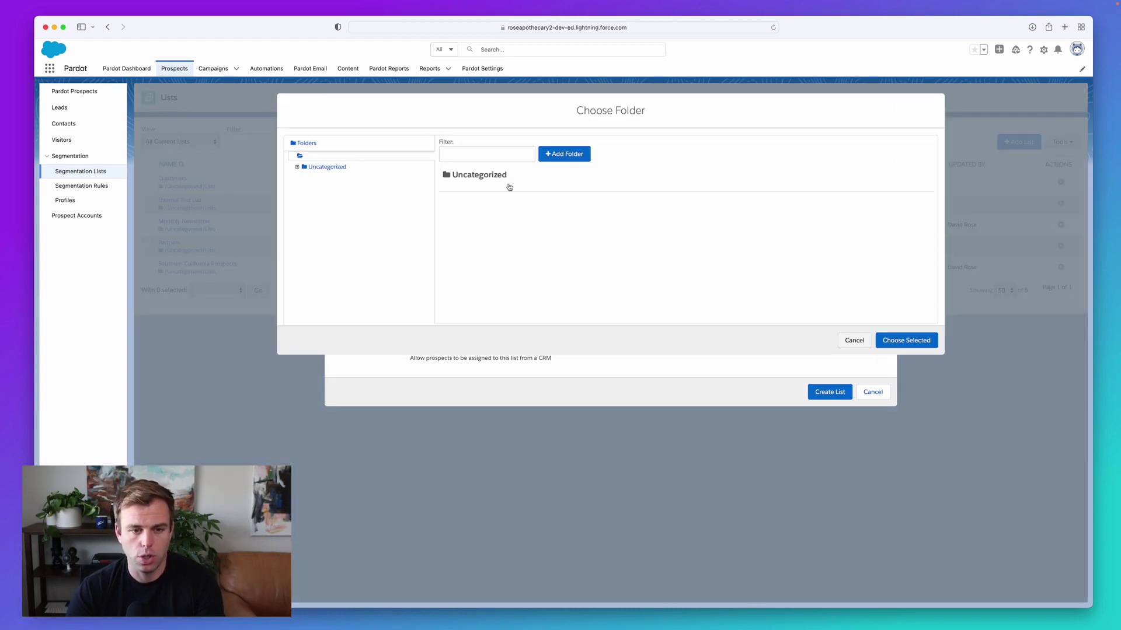
{"action": "left_click", "coordinate": [571, 159]}
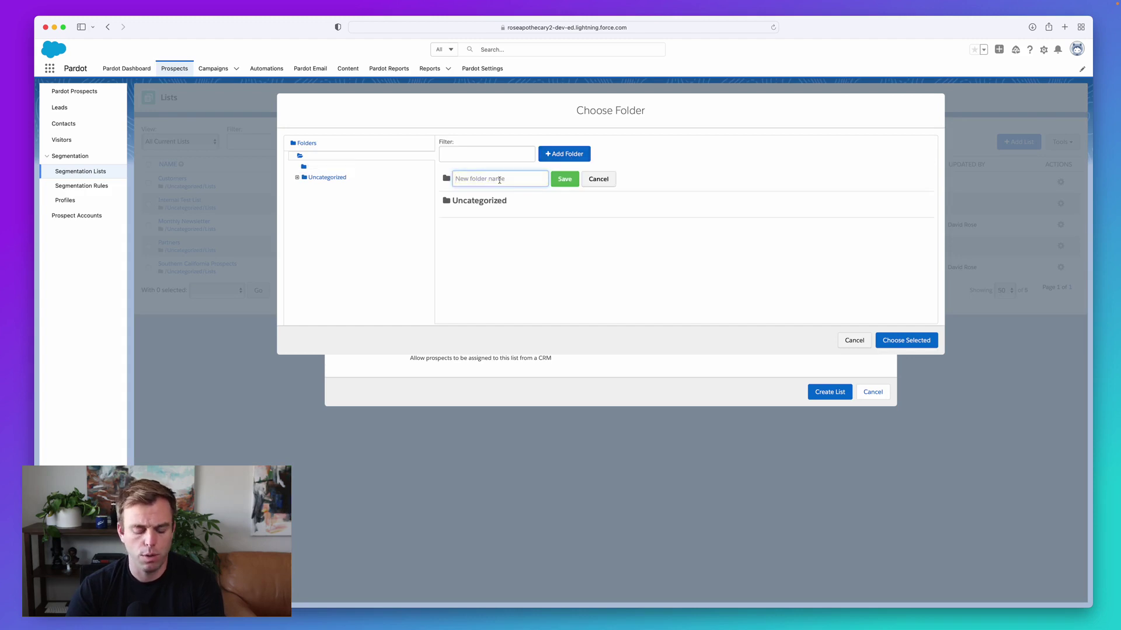
{"action": "type", "text": "1"}
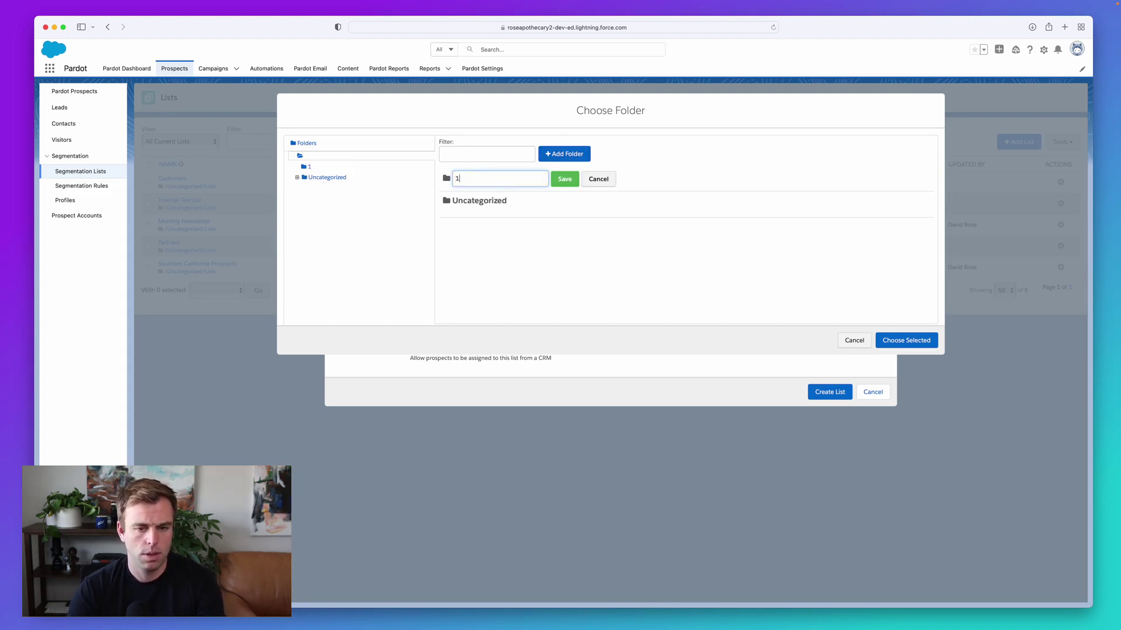
{"action": "type", "text": " Week Pard"}
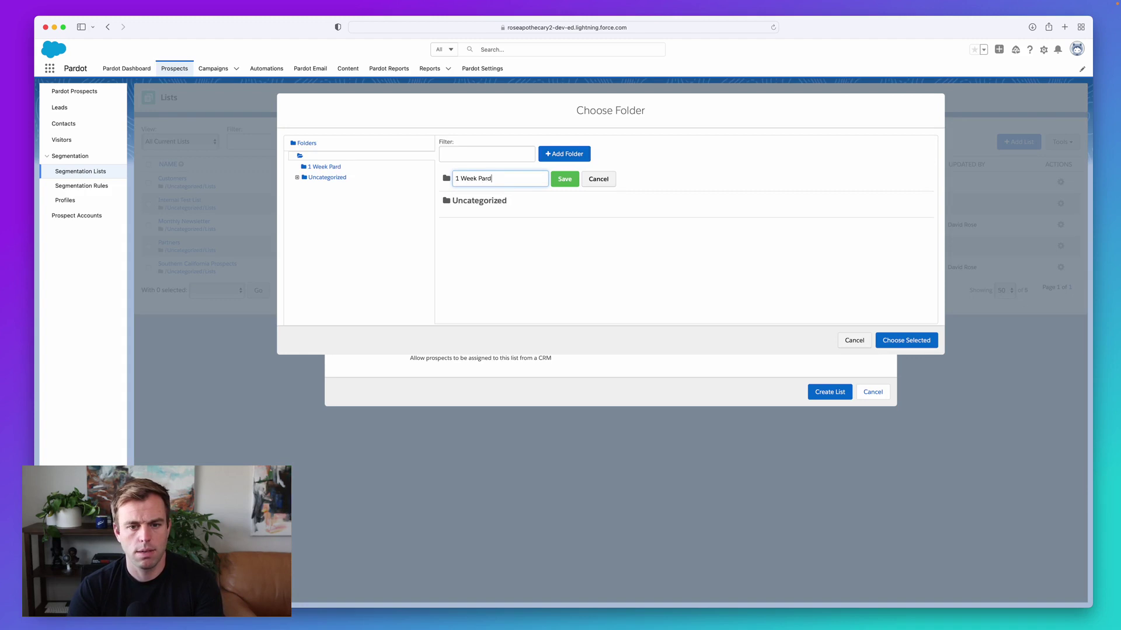
{"action": "type", "text": "ot Courses"}
{"action": "key", "text": "BackSpace"}
{"action": "key", "text": "BackSpace"}
{"action": "key", "text": "BackSpace"}
{"action": "key", "text": "BackSpace"}
{"action": "key", "text": "BackSpace"}
{"action": "key", "text": "BackSpace"}
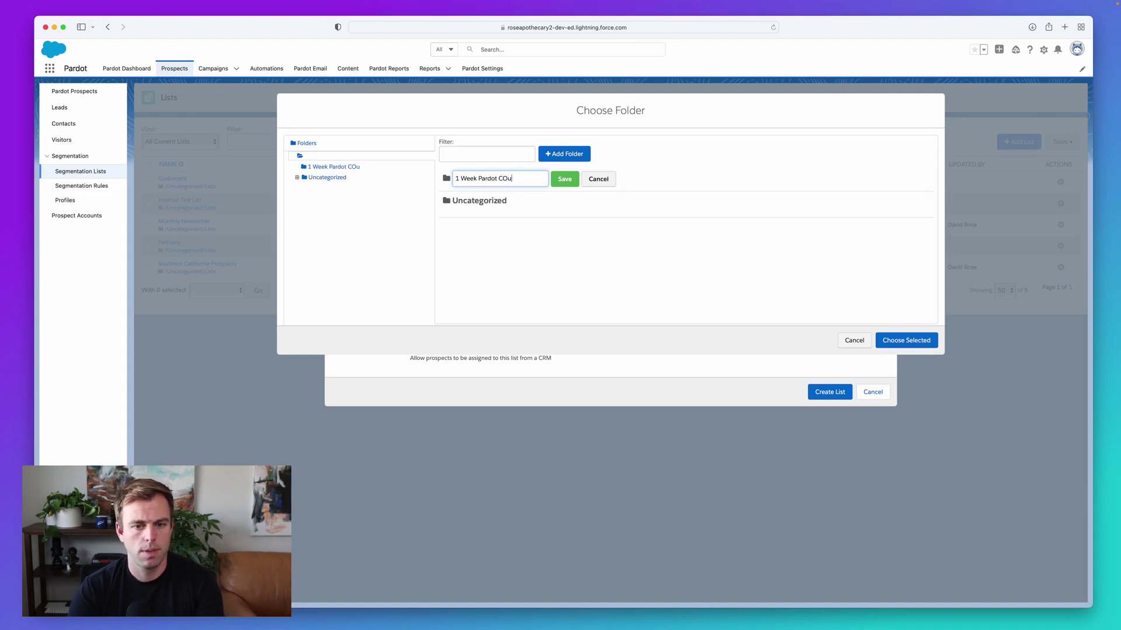
{"action": "type", "text": "ourse"}
{"action": "key", "text": "Return"}
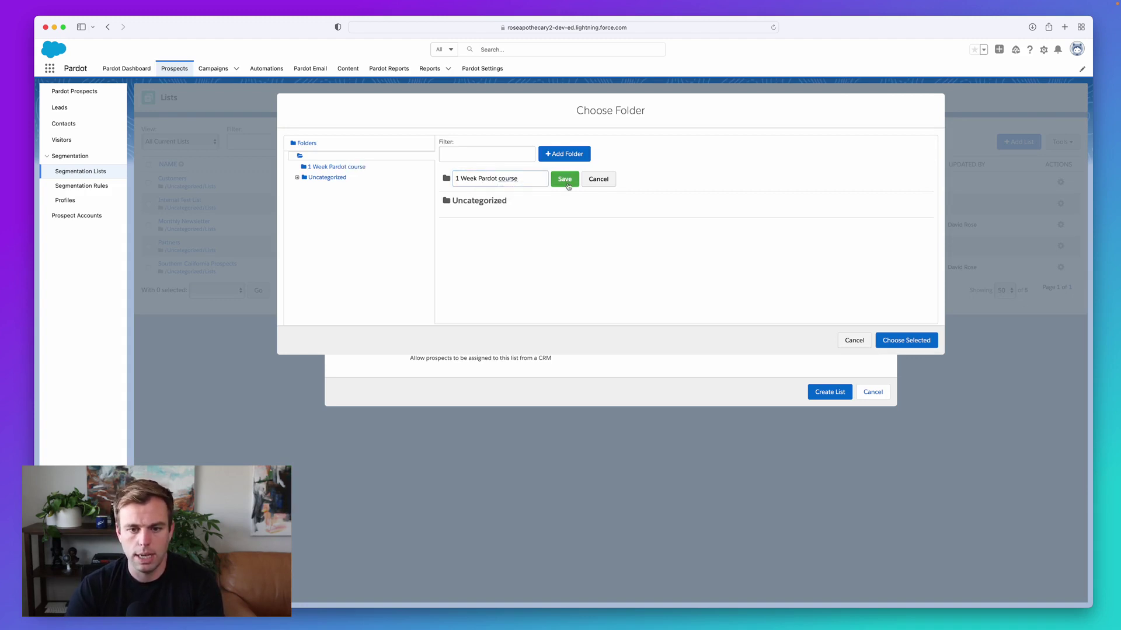
{"action": "left_click", "coordinate": [506, 194]}
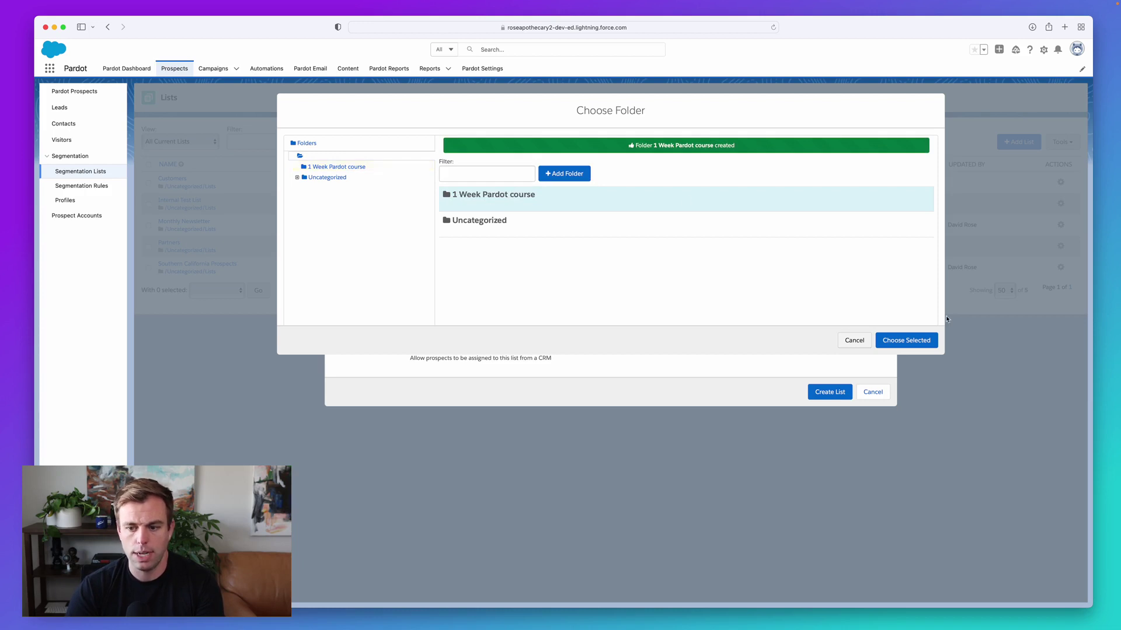
{"action": "left_click", "coordinate": [914, 346]}
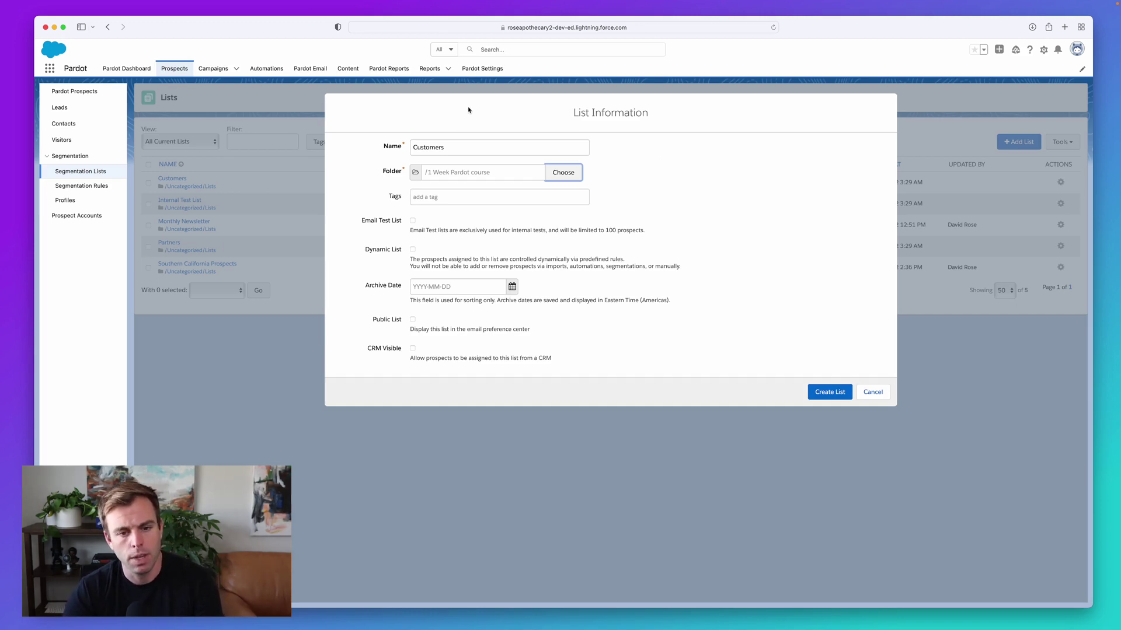
Step: Make the list dynamic and try to proceed to setting its rules
{"action": "left_click_drag", "start_coordinate": [387, 198], "coordinate": [401, 199]}
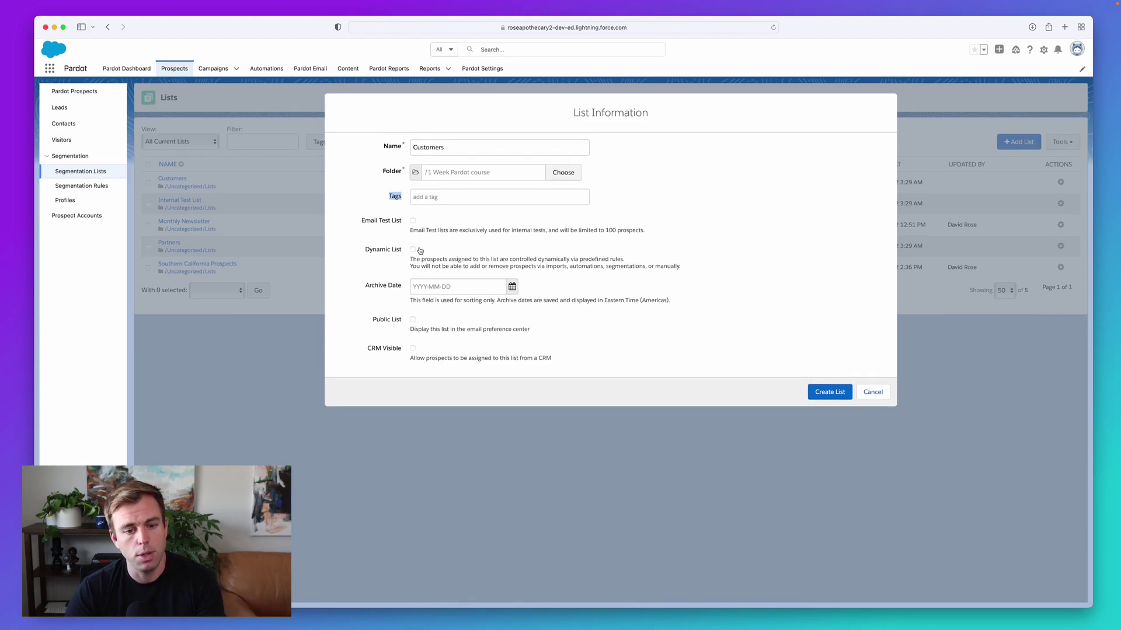
{"action": "left_click_drag", "start_coordinate": [364, 251], "coordinate": [411, 252]}
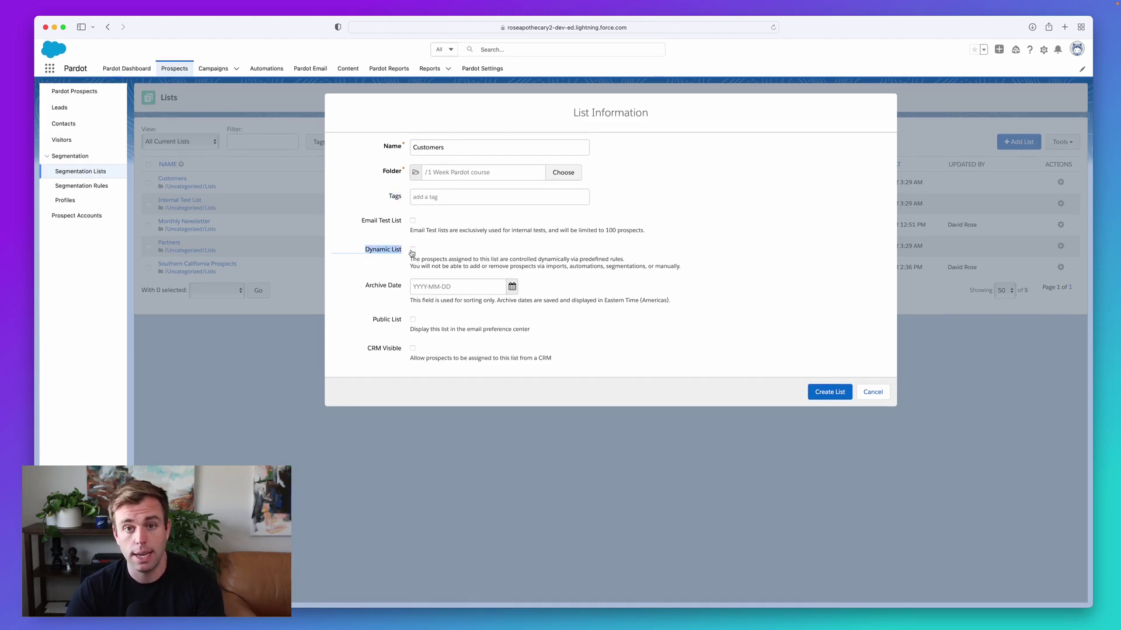
{"action": "left_click", "coordinate": [413, 251]}
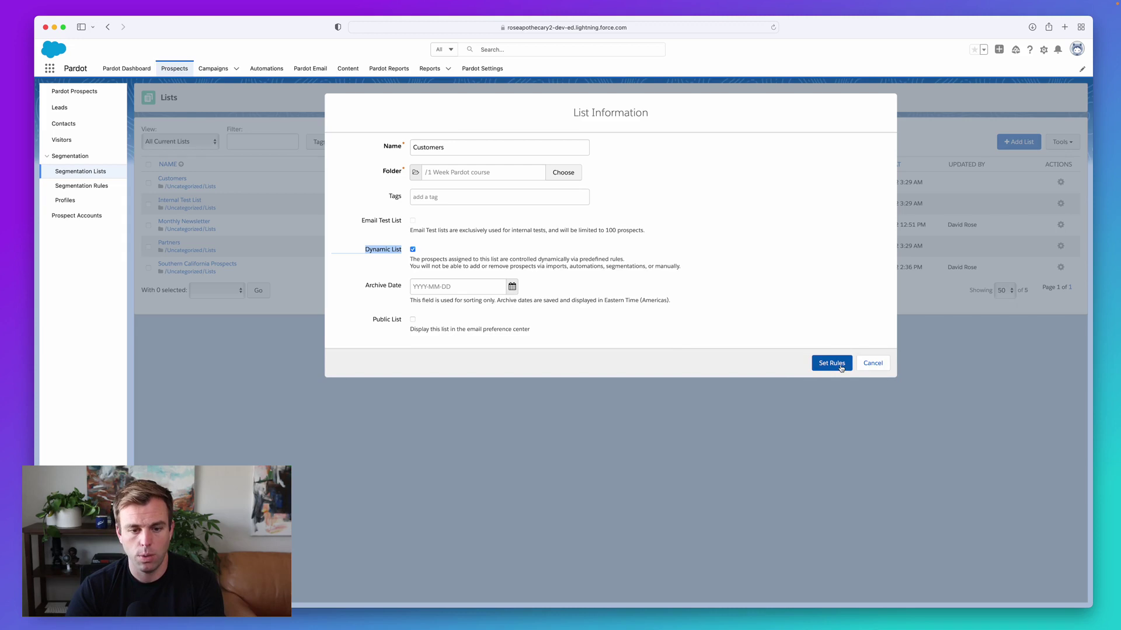
{"action": "left_click", "coordinate": [413, 251]}
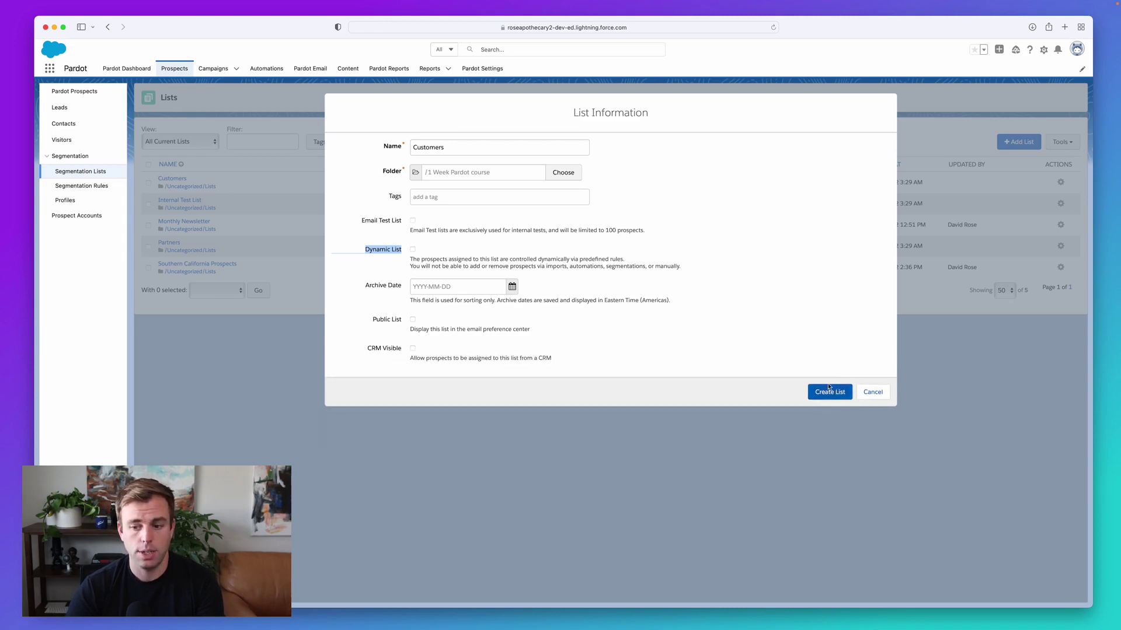
{"action": "left_click", "coordinate": [412, 250]}
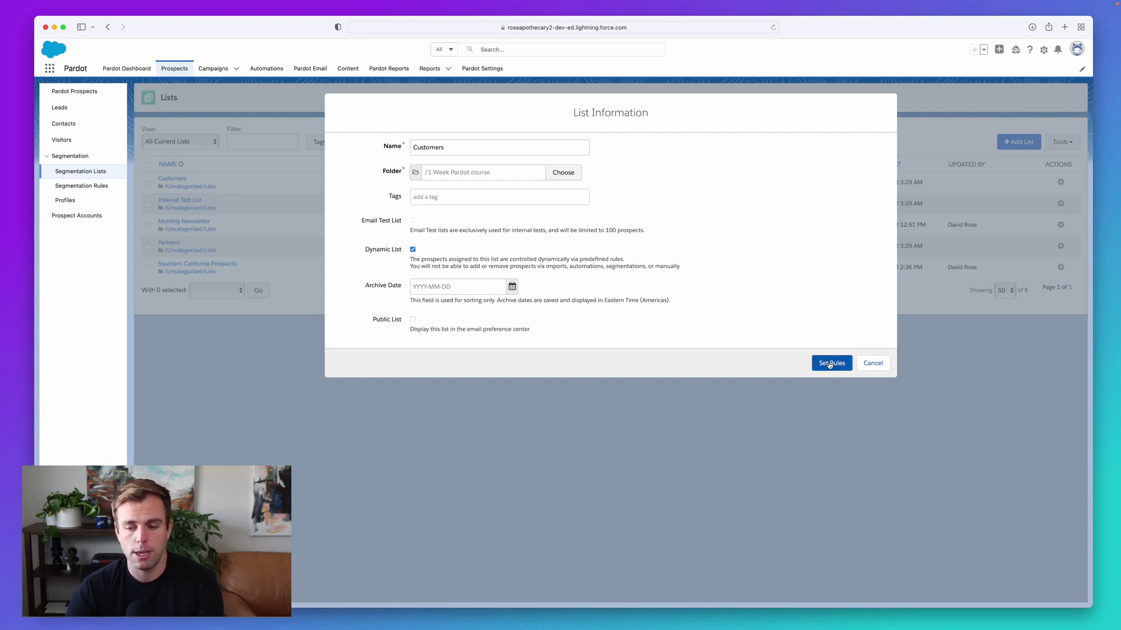
{"action": "left_click", "coordinate": [829, 365]}
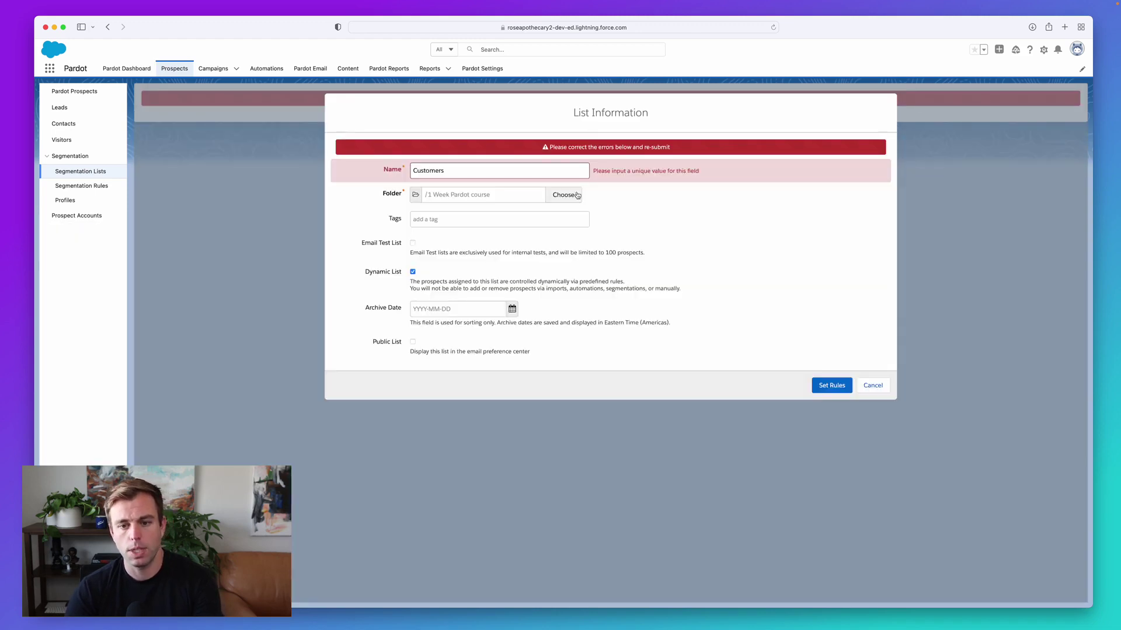
Step: Rename the list to "Current Customers" and proceed to its dynamic list rules
{"action": "left_click", "coordinate": [559, 170]}
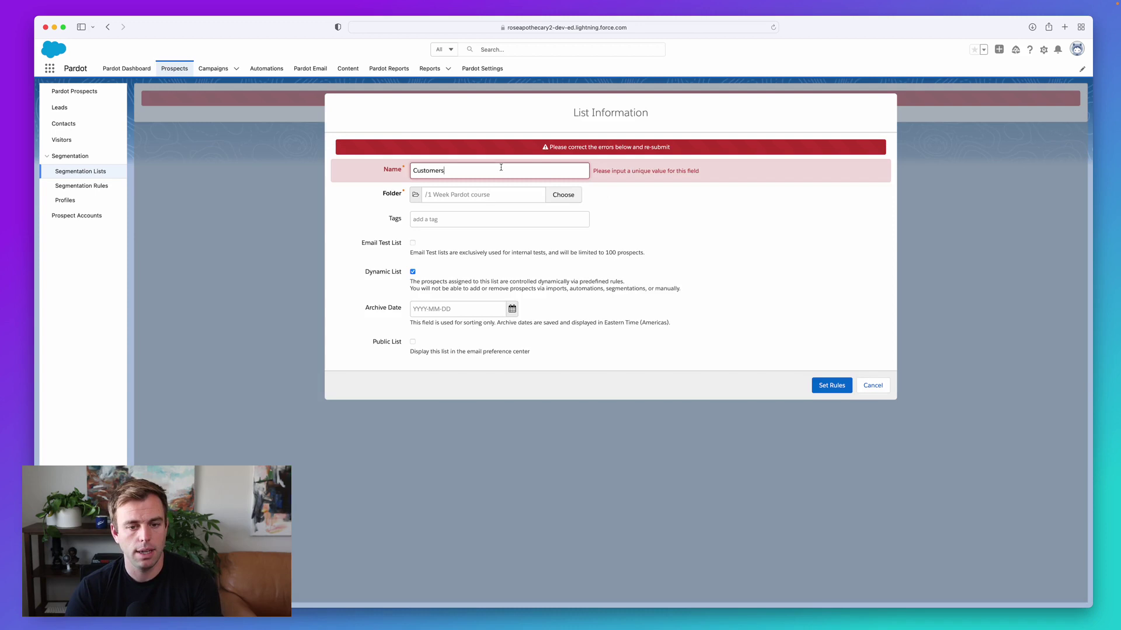
{"action": "type", "text": "Current"}
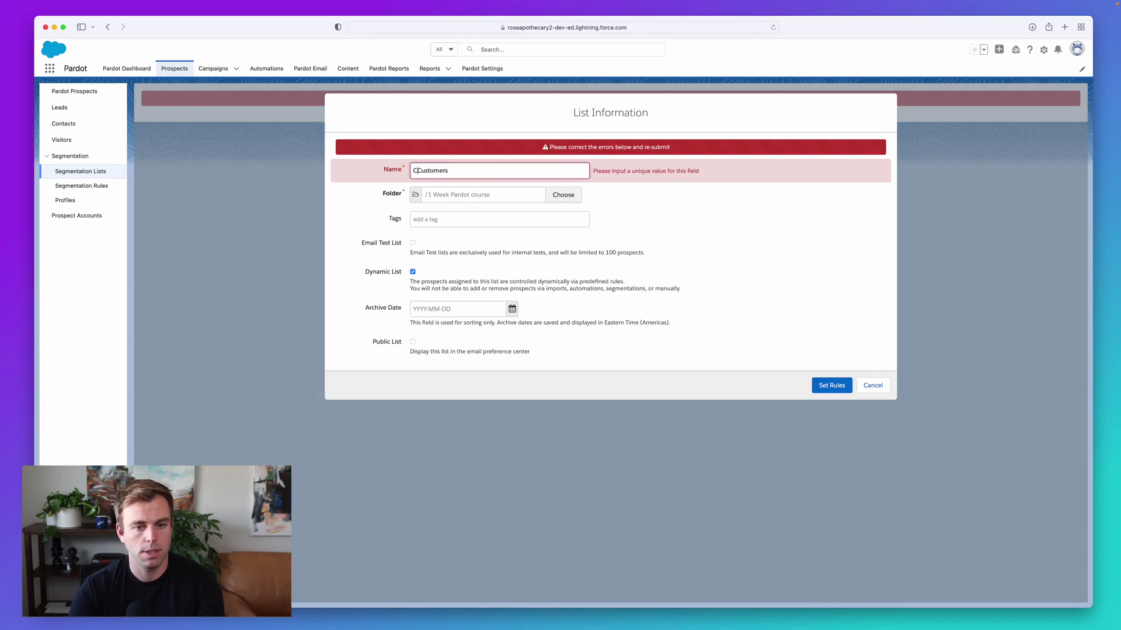
{"action": "left_click", "coordinate": [752, 236]}
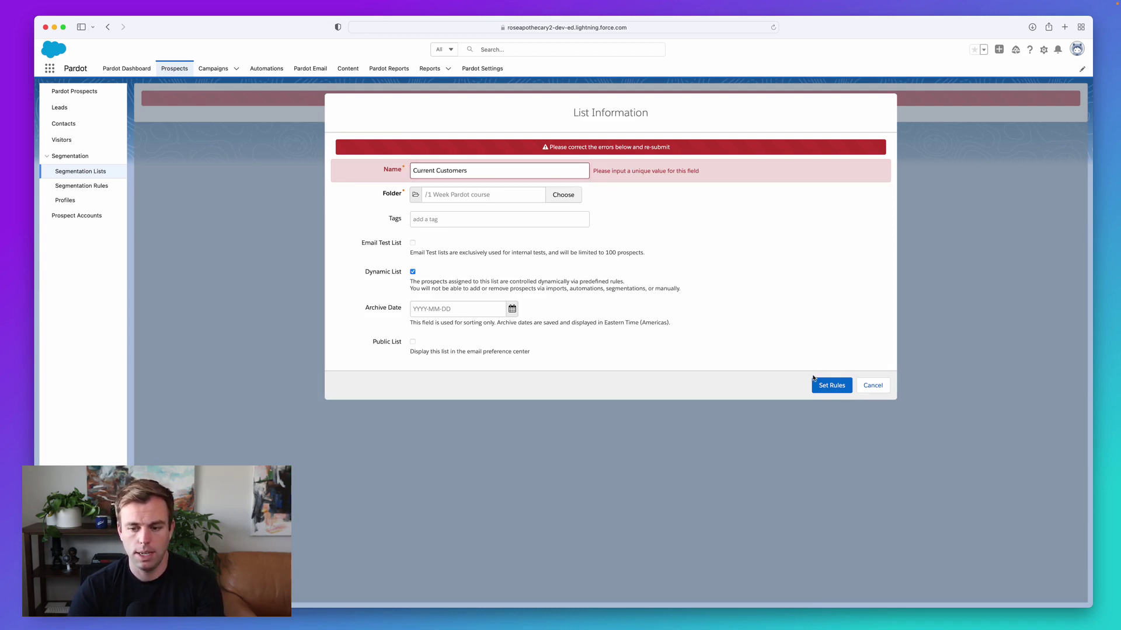
{"action": "left_click", "coordinate": [830, 385]}
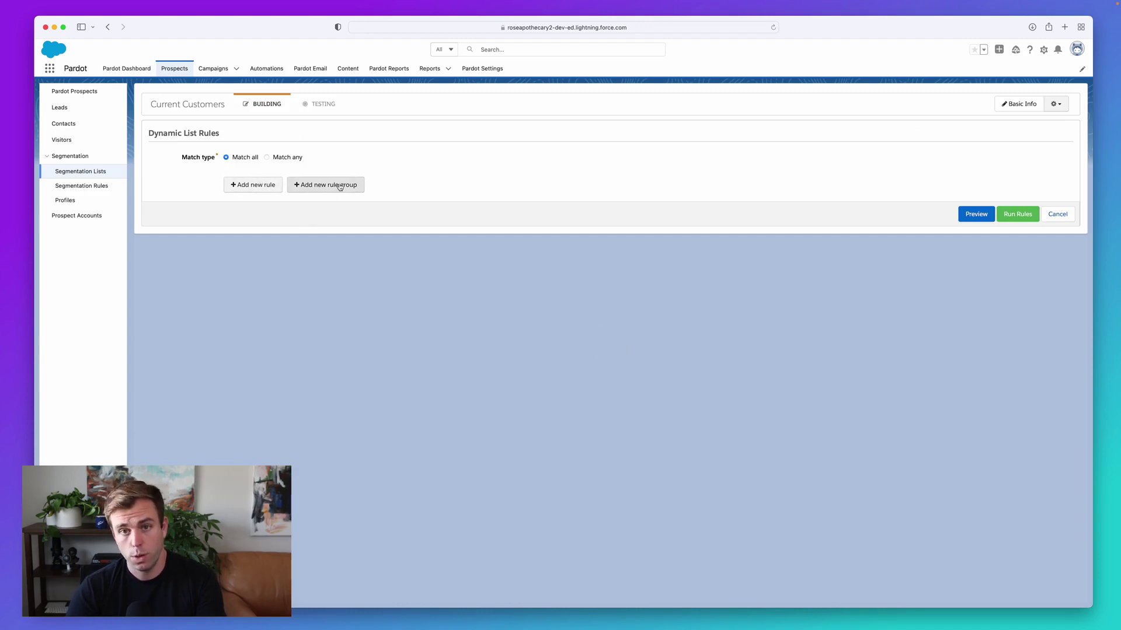
Step: Add a rule matching prospects whose account field Type is Customer - Direct
{"action": "left_click", "coordinate": [257, 187]}
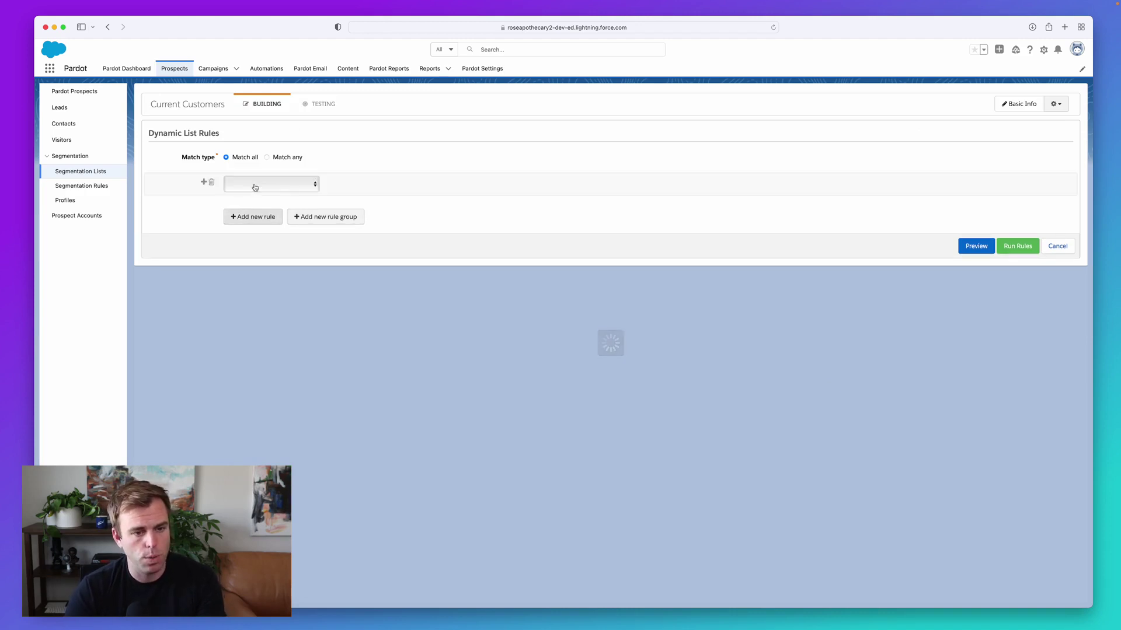
{"action": "left_click", "coordinate": [293, 188]}
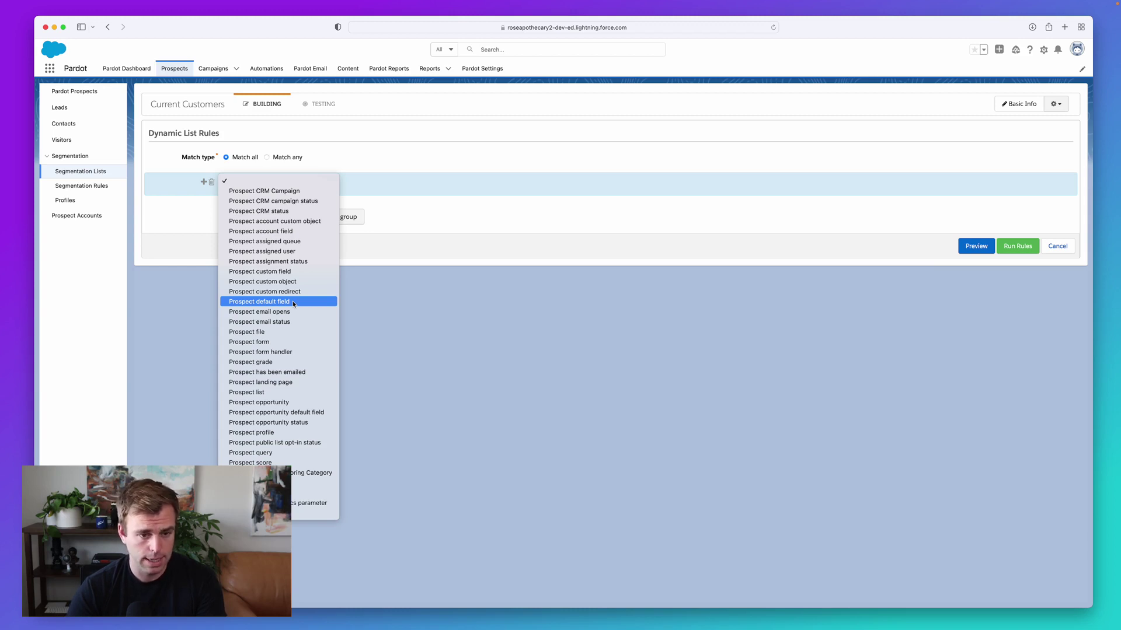
{"action": "left_click", "coordinate": [294, 233]}
{"action": "left_click", "coordinate": [367, 184]}
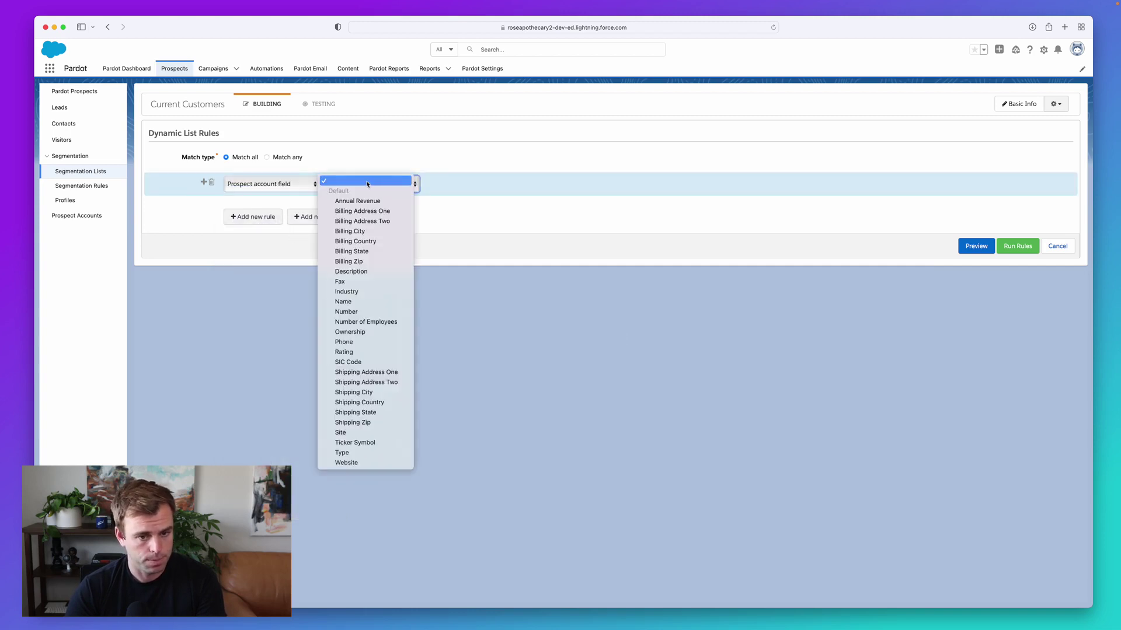
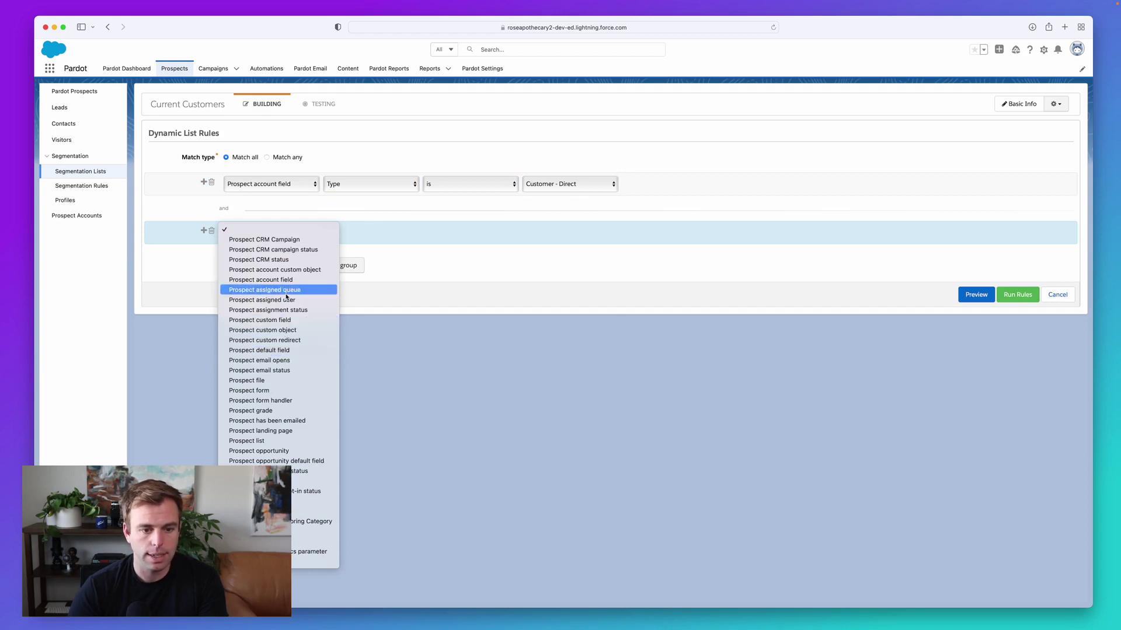
{"action": "left_click", "coordinate": [277, 351]}
{"action": "left_click", "coordinate": [363, 231]}
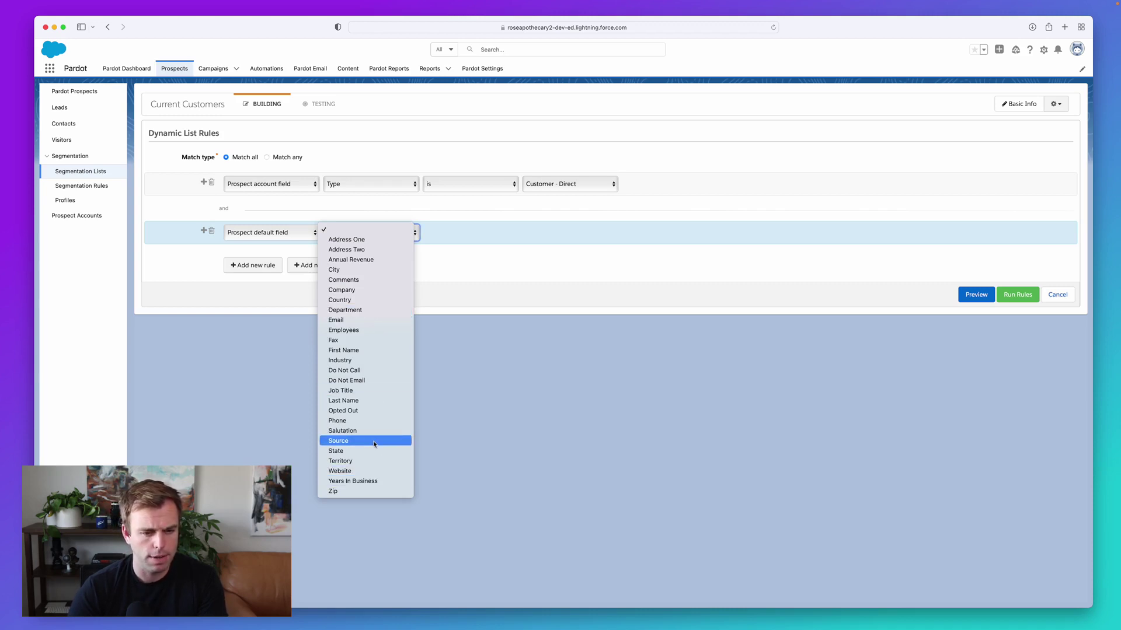
{"action": "left_click", "coordinate": [283, 229]}
Step: Define the second rule to match prospects whose account field Type is Customer - Channel
{"action": "left_click", "coordinate": [282, 231]}
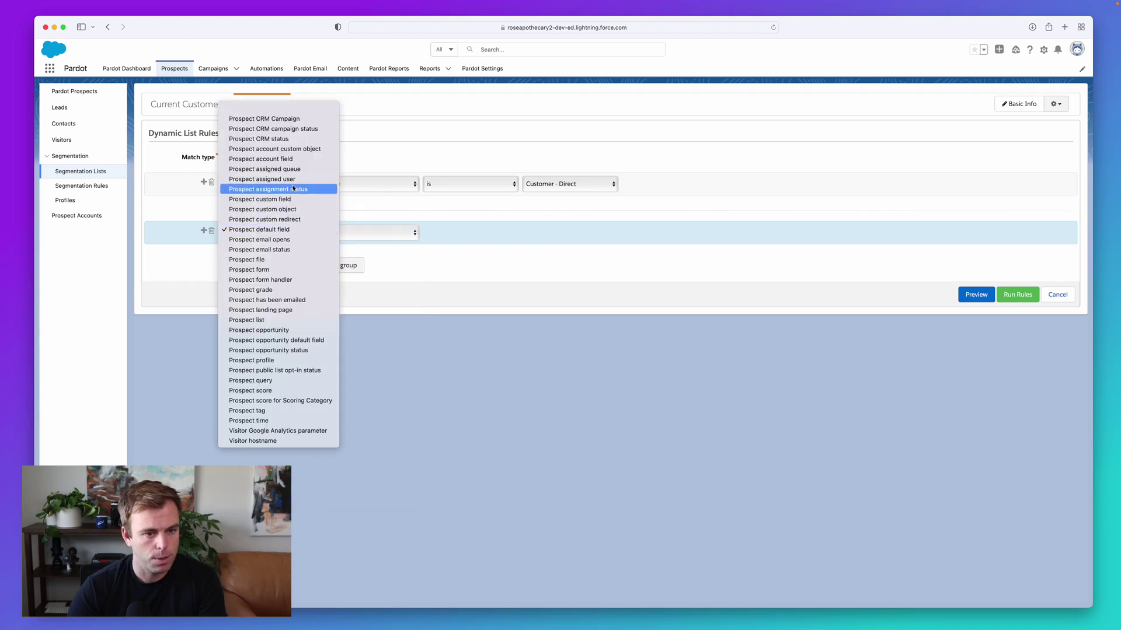
{"action": "left_click", "coordinate": [280, 159]}
{"action": "left_click", "coordinate": [380, 233]}
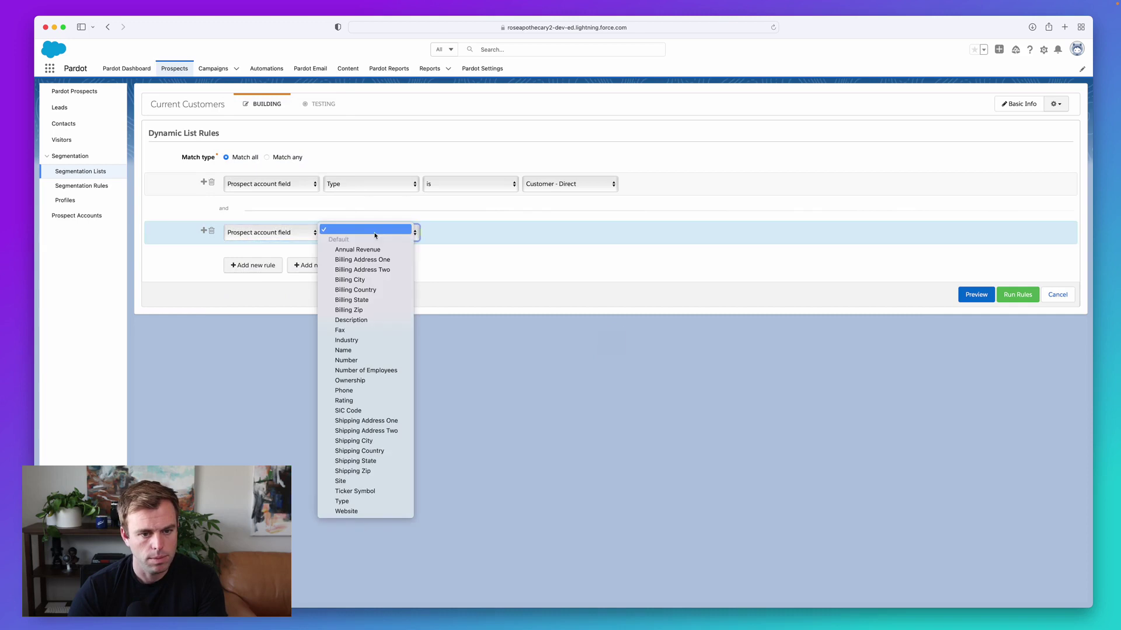
{"action": "left_click", "coordinate": [399, 501]}
{"action": "left_click", "coordinate": [463, 237]}
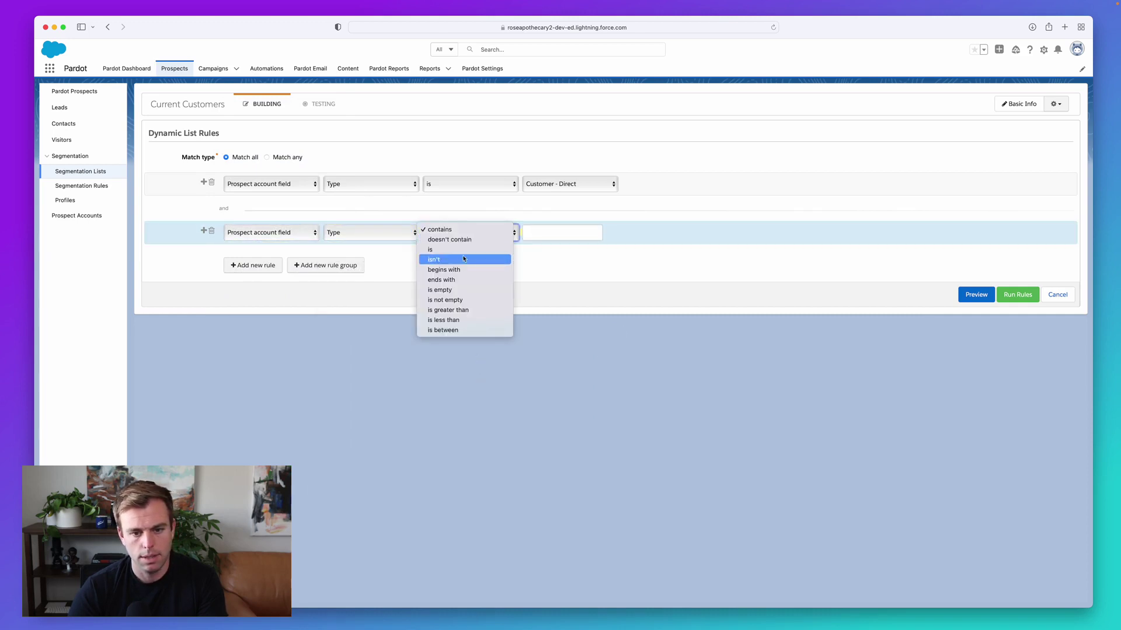
{"action": "left_click", "coordinate": [496, 249]}
{"action": "left_click", "coordinate": [573, 232]}
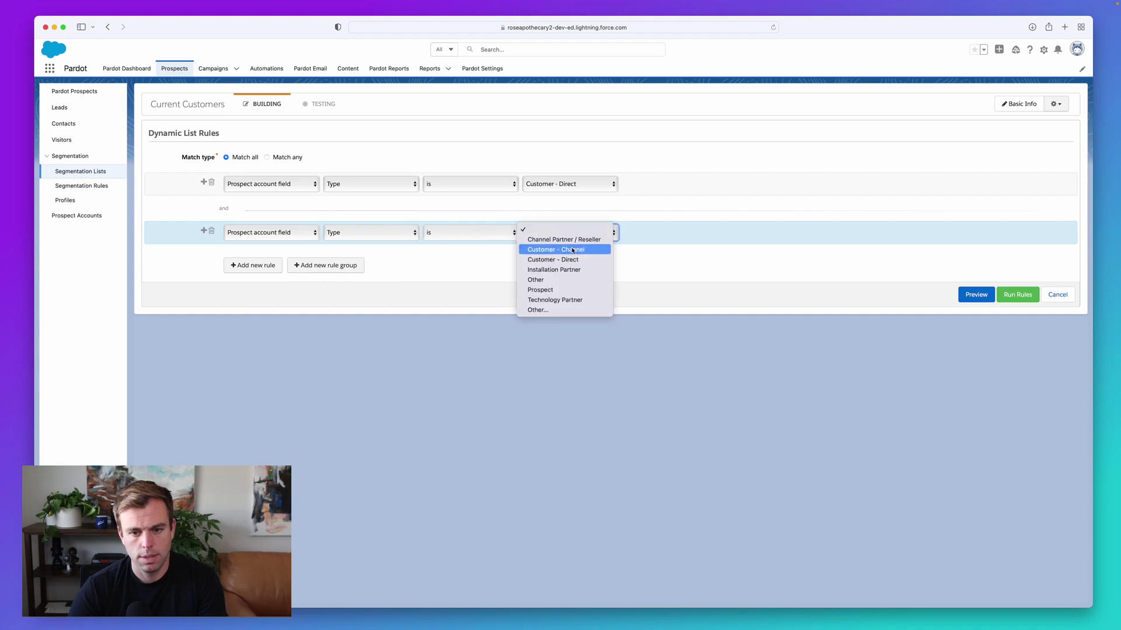
{"action": "left_click", "coordinate": [572, 250]}
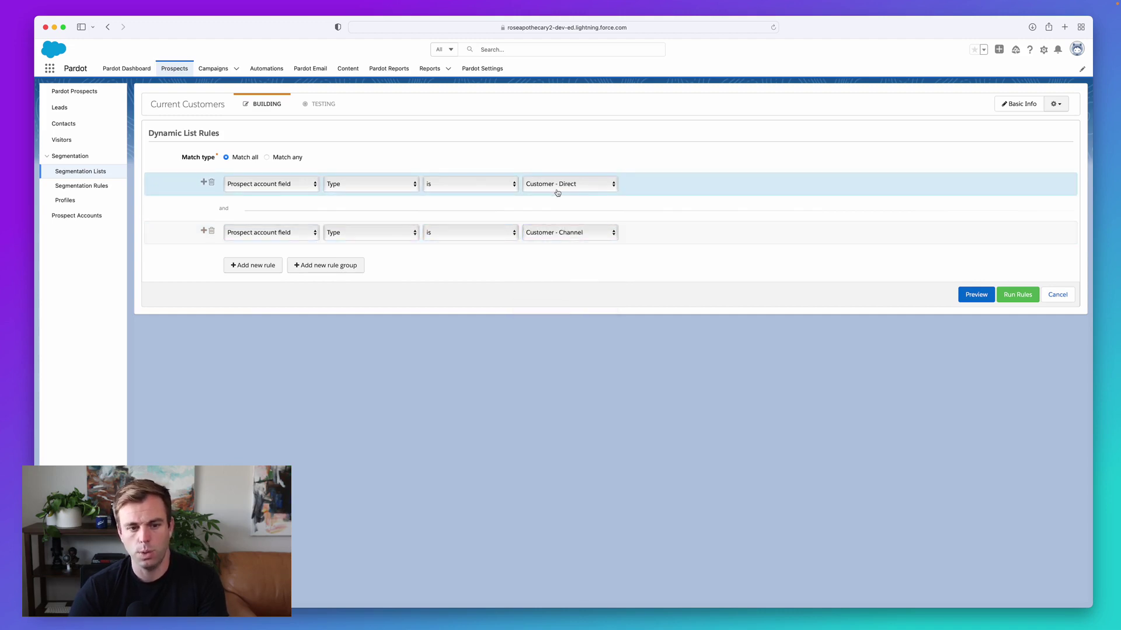
Step: Set the dynamic list rules to Match any so that the two Type rules are joined by "or"
{"action": "triple_click", "coordinate": [228, 209]}
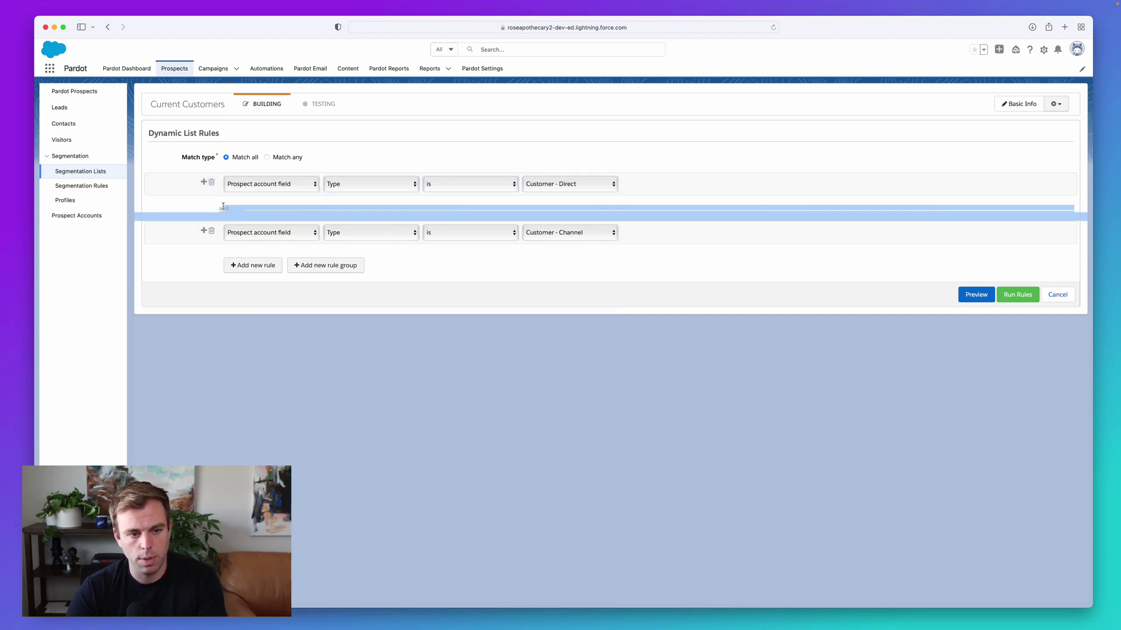
{"action": "double_click", "coordinate": [224, 208]}
{"action": "left_click", "coordinate": [261, 209]}
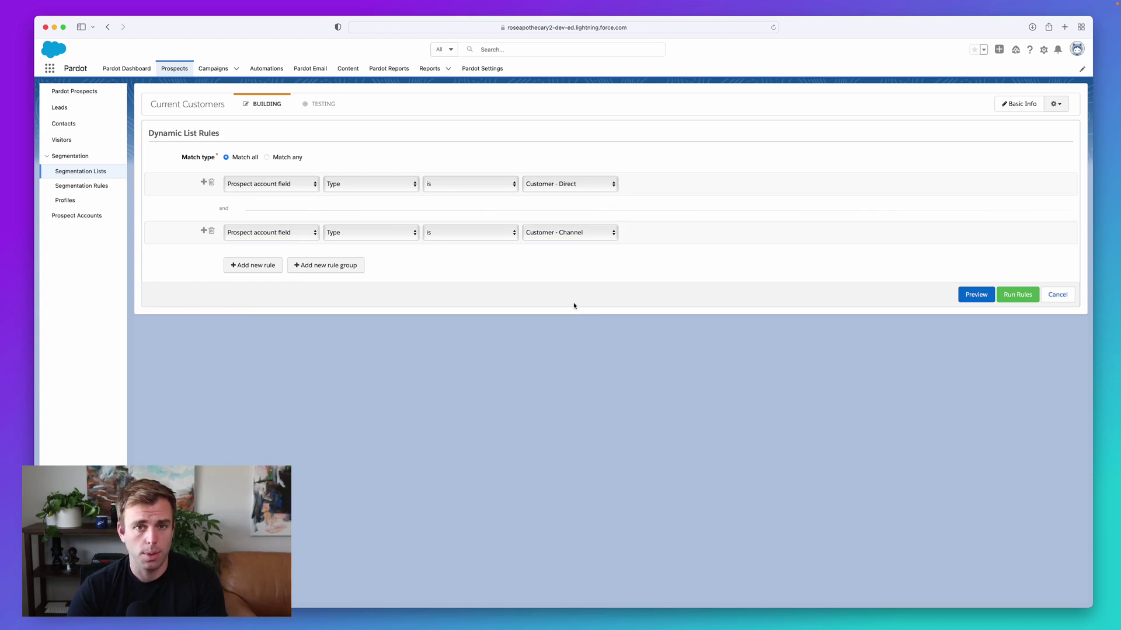
{"action": "left_click", "coordinate": [267, 158]}
{"action": "left_click_drag", "start_coordinate": [219, 211], "coordinate": [233, 212]}
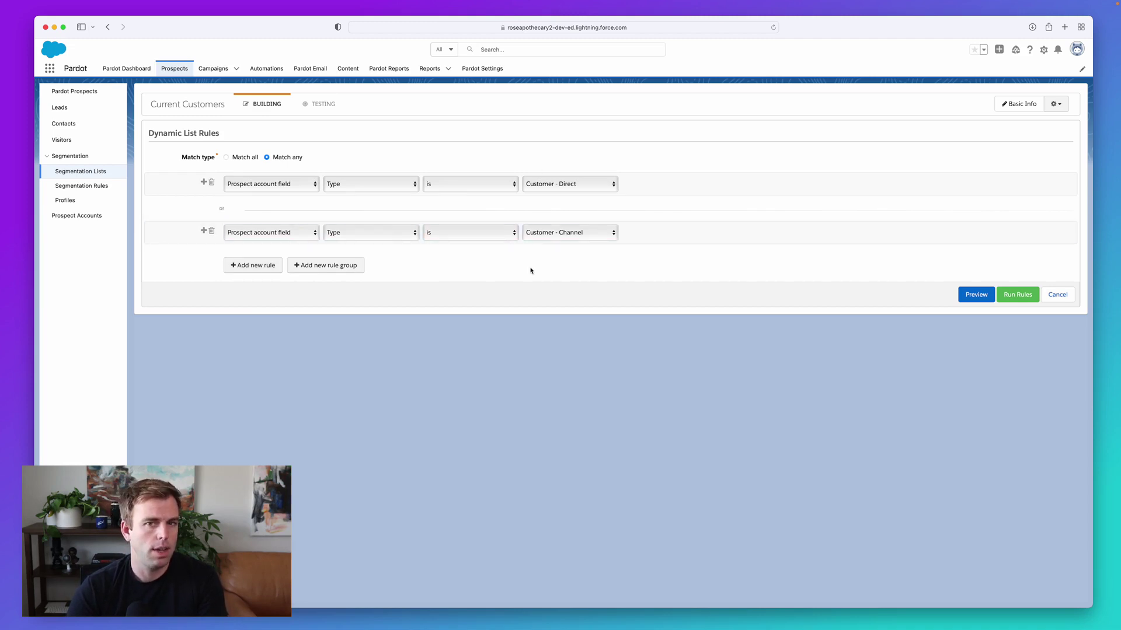
Step: Add a rule group containing two blank rules below the Customer - Channel rule
{"action": "left_click", "coordinate": [333, 269]}
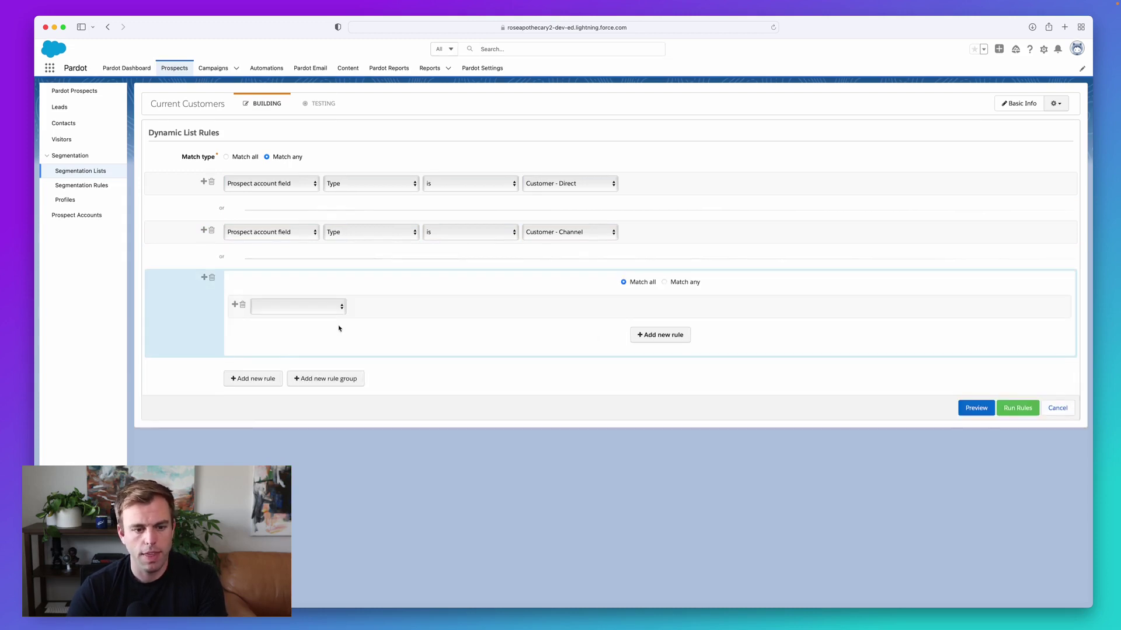
{"action": "left_click", "coordinate": [235, 304]}
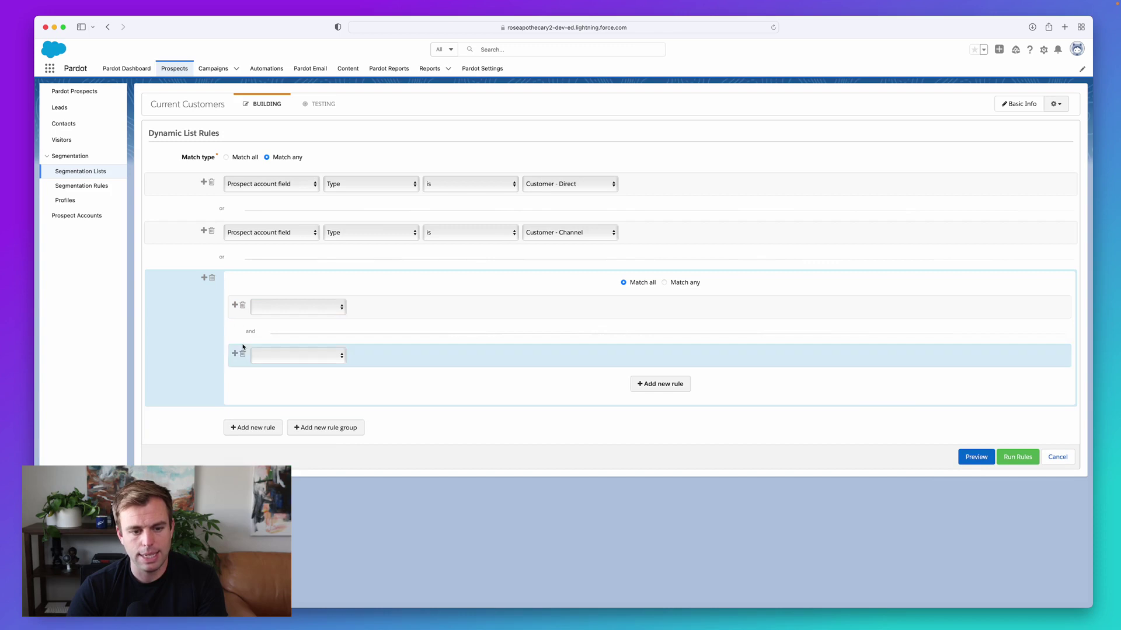
{"action": "left_click", "coordinate": [319, 307]}
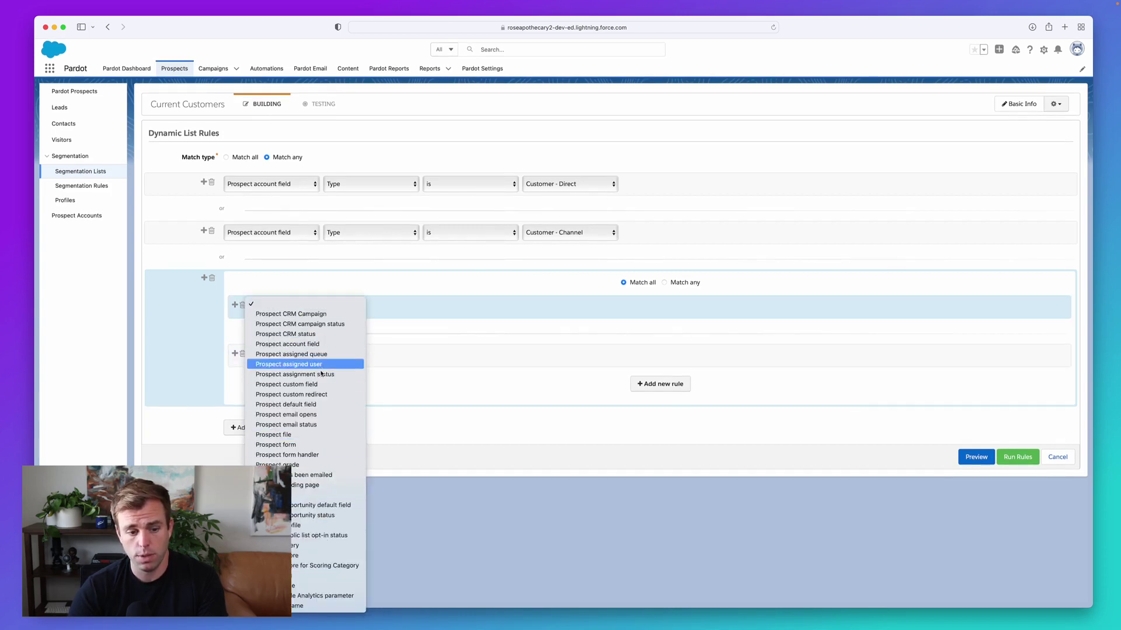
{"action": "left_click", "coordinate": [488, 370]}
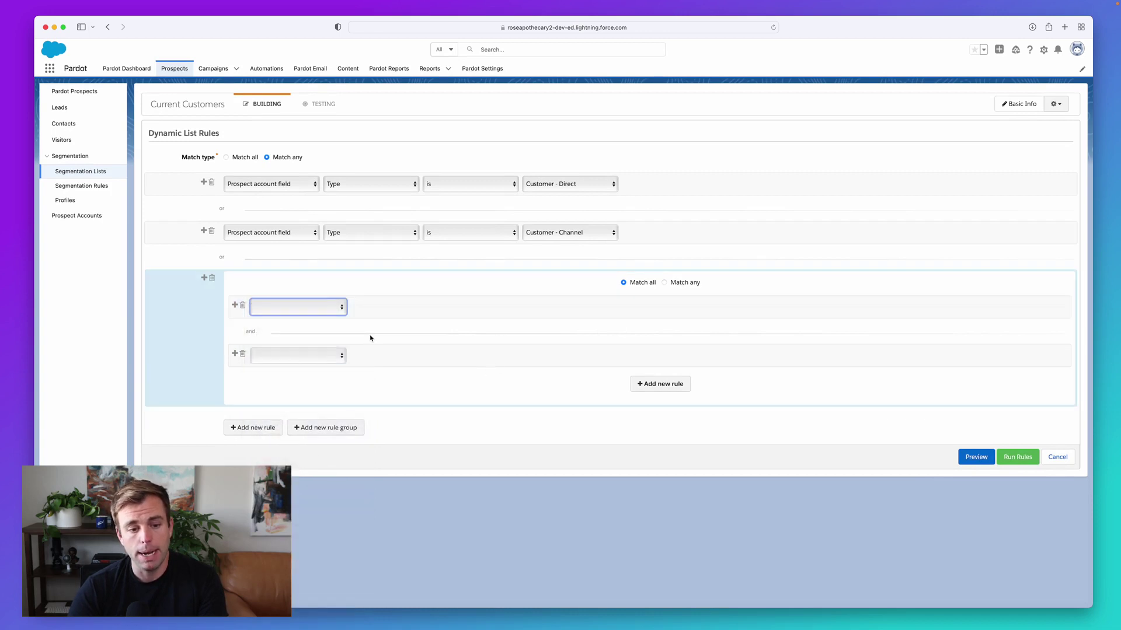
{"action": "left_click", "coordinate": [242, 338]}
{"action": "left_click_drag", "start_coordinate": [257, 332], "coordinate": [247, 332]}
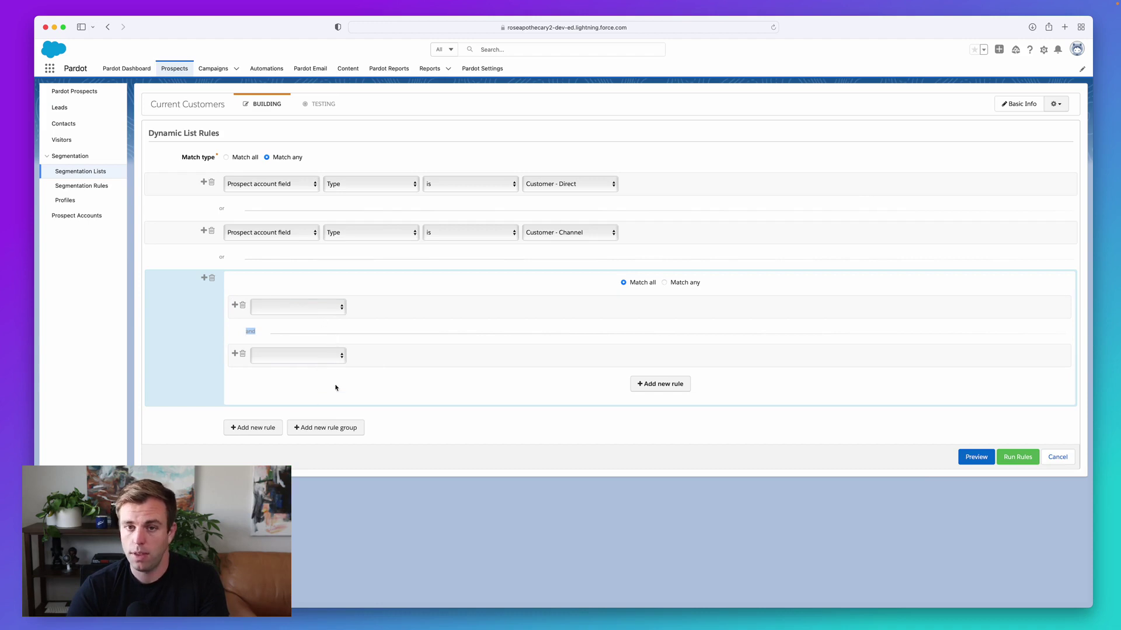
{"action": "double_click", "coordinate": [230, 257]}
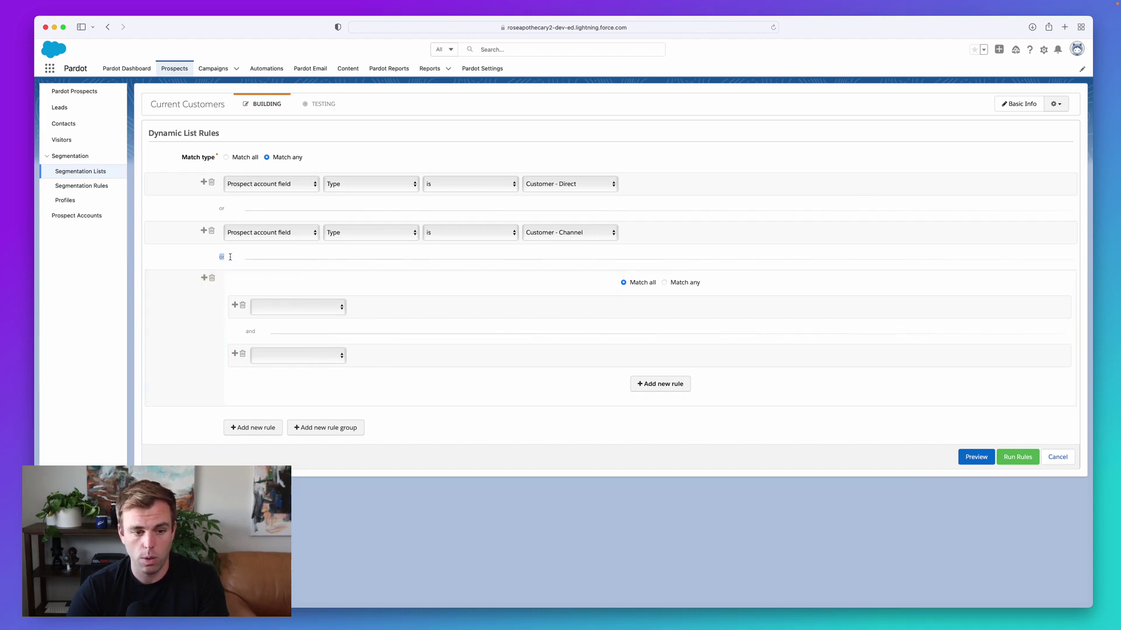
Step: Set the group's first rule to Prospect opportunity status, Opportunity Lost, and remove the group's blank second rule
{"action": "left_click", "coordinate": [294, 308]}
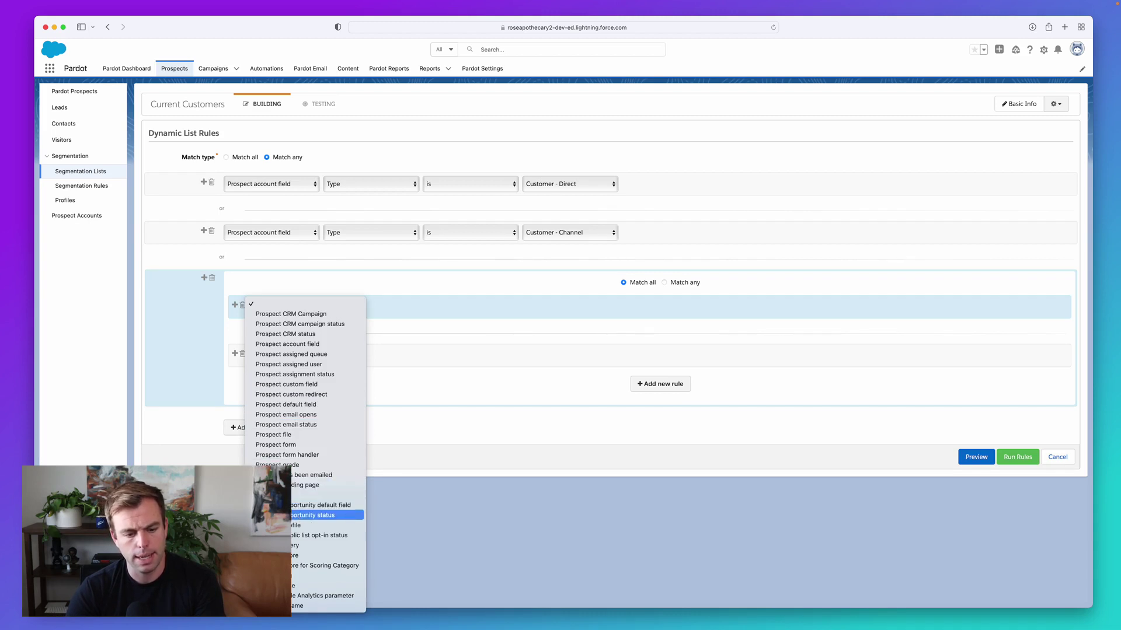
{"action": "left_click", "coordinate": [326, 515]}
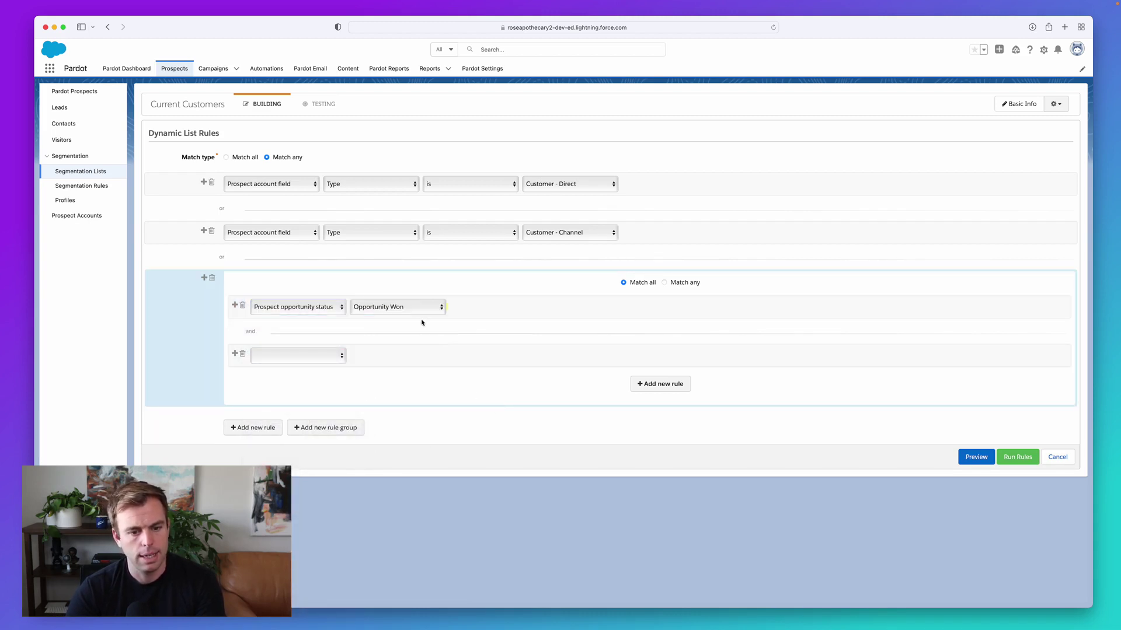
{"action": "left_click", "coordinate": [443, 306]}
{"action": "left_click", "coordinate": [409, 320]}
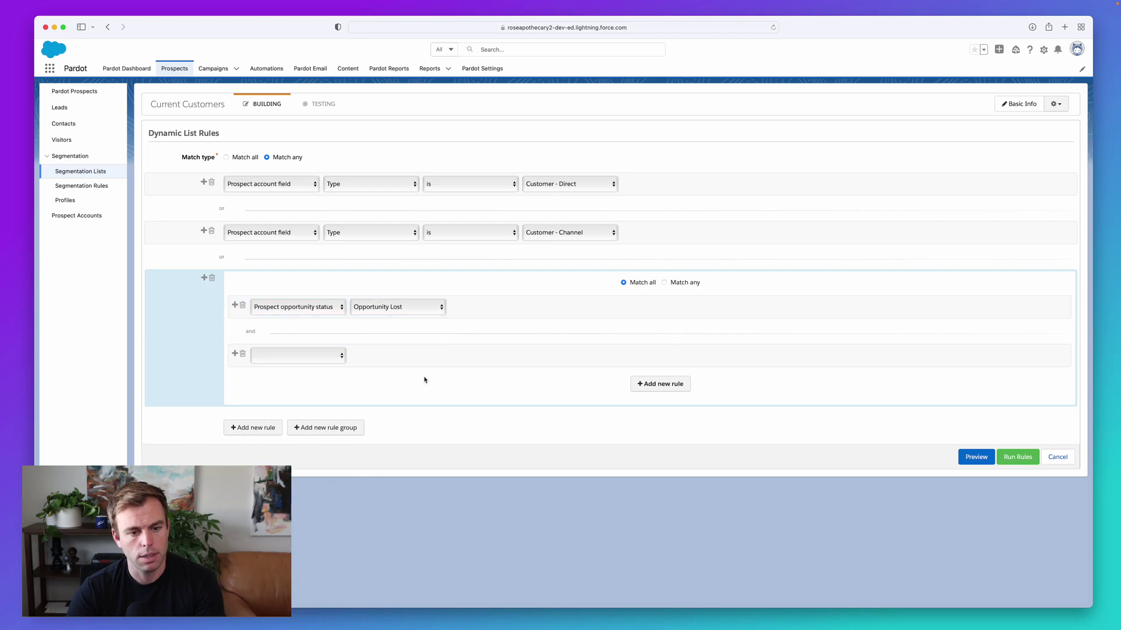
{"action": "left_click", "coordinate": [242, 354]}
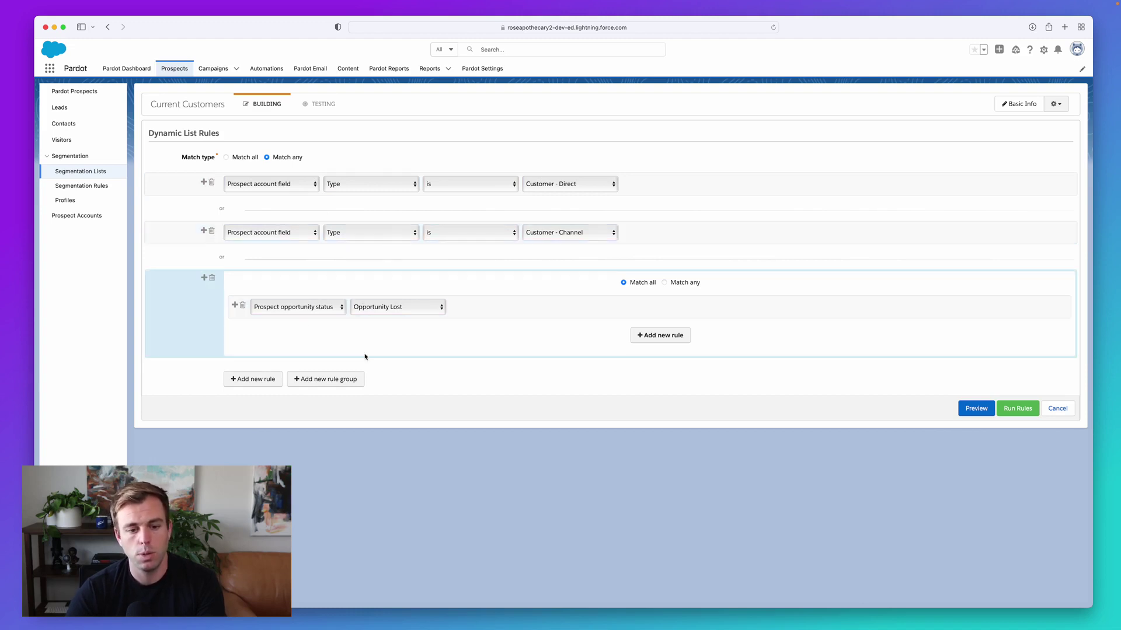
Step: Change the group's opportunity status to Opportunity Won and delete the whole rule group
{"action": "left_click", "coordinate": [368, 307]}
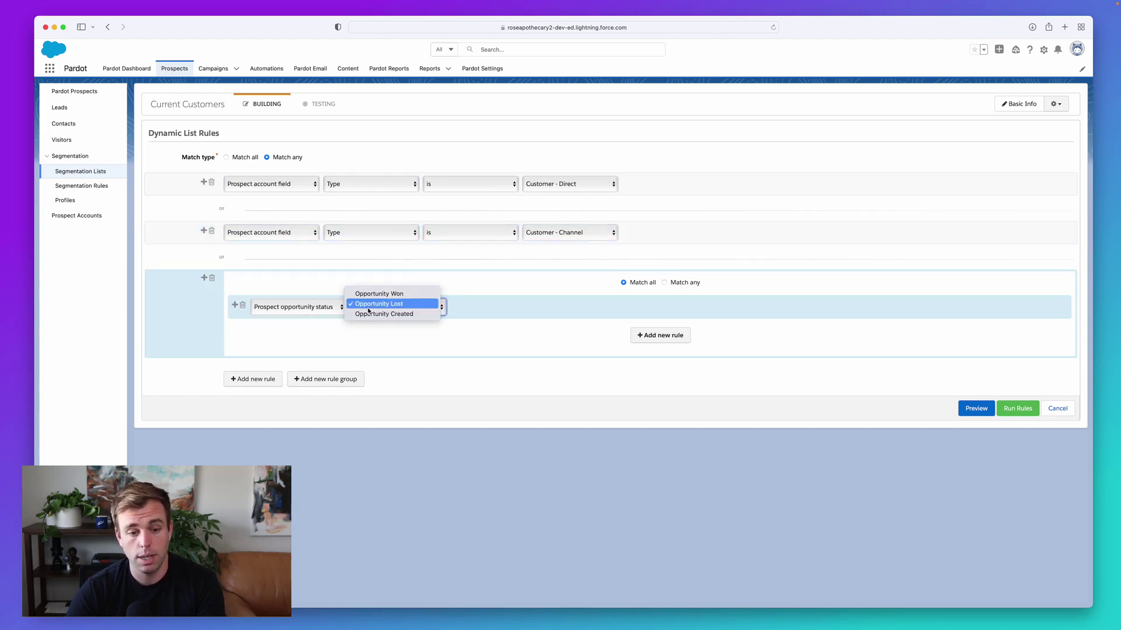
{"action": "left_click", "coordinate": [379, 294]}
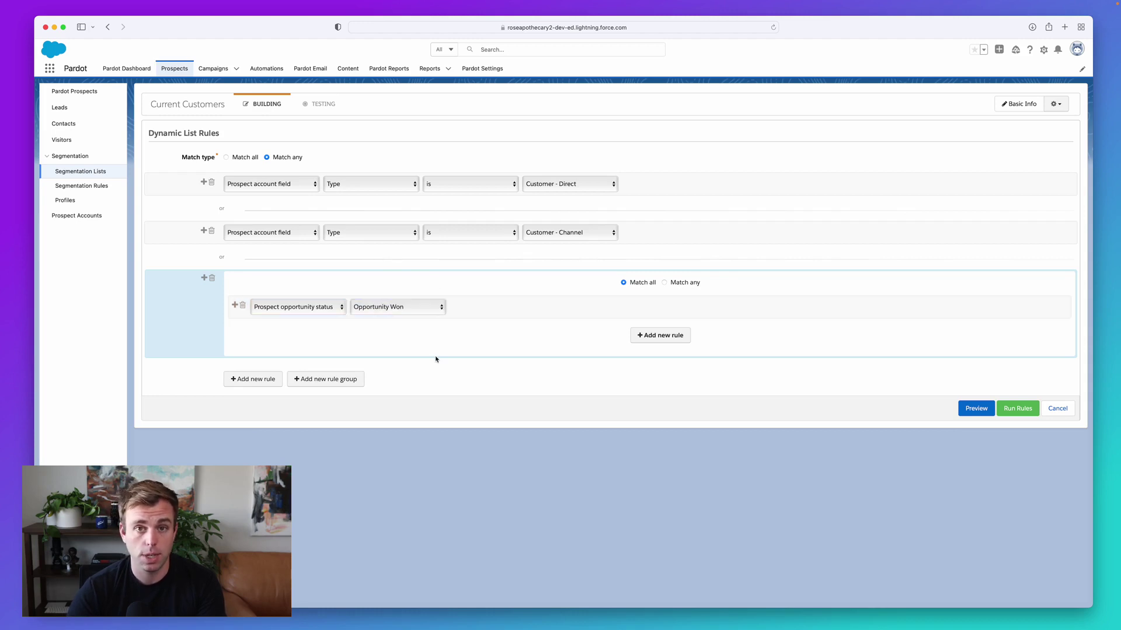
{"action": "left_click", "coordinate": [212, 278]}
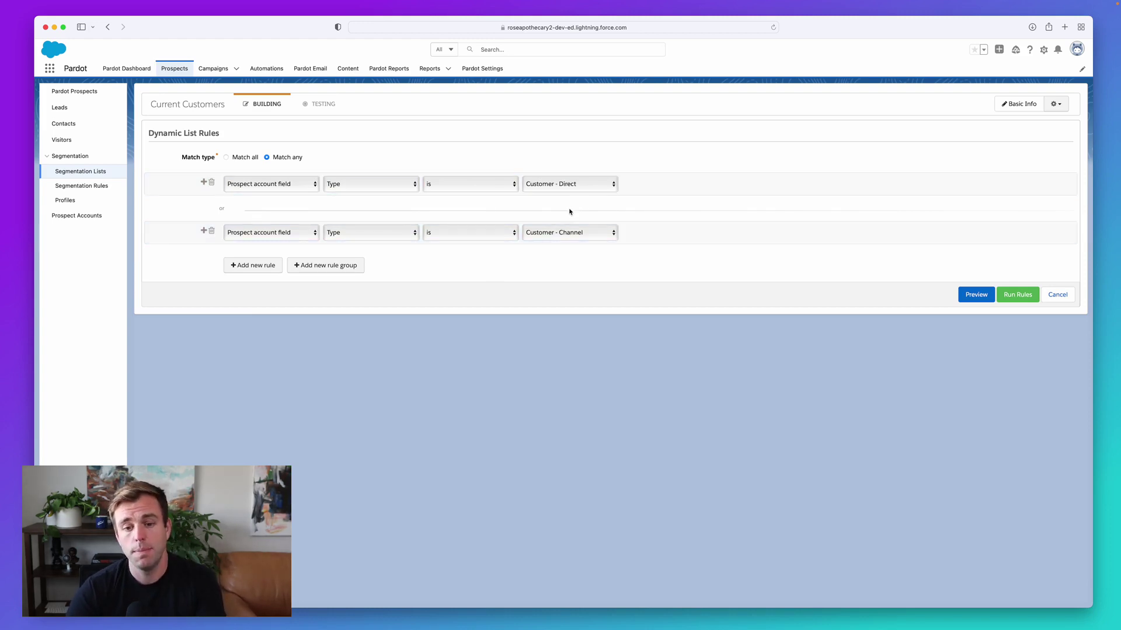
Step: Change the first rule to Type contains "Customer" and delete the Customer - Channel rule
{"action": "left_click", "coordinate": [479, 184]}
{"action": "left_click", "coordinate": [474, 161]}
{"action": "left_click", "coordinate": [549, 184]}
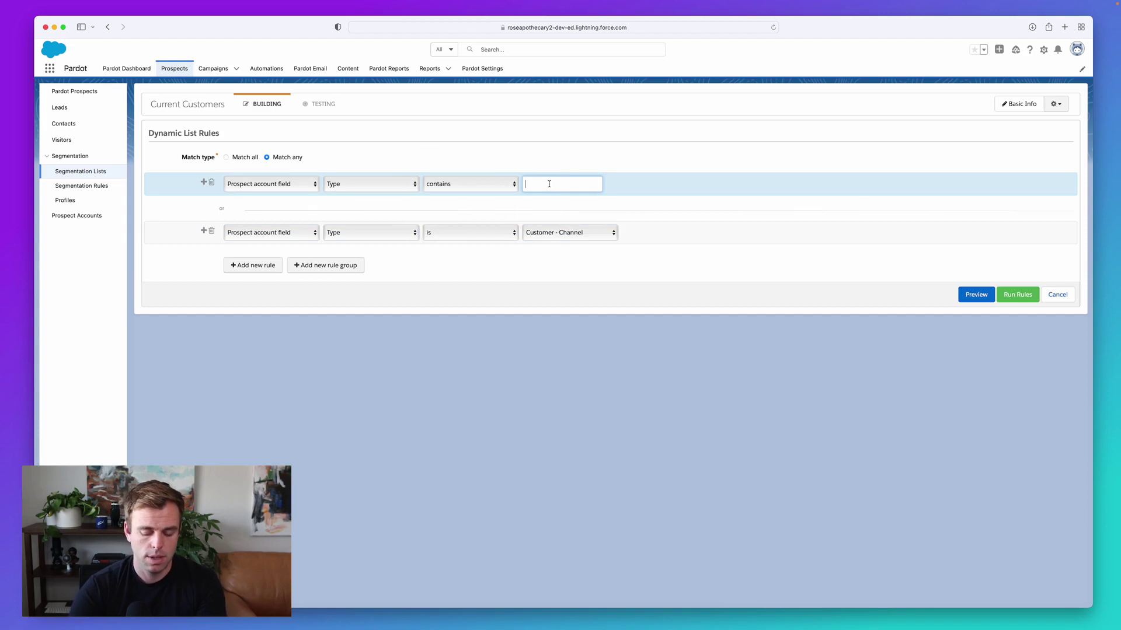
{"action": "type", "text": "Customer"}
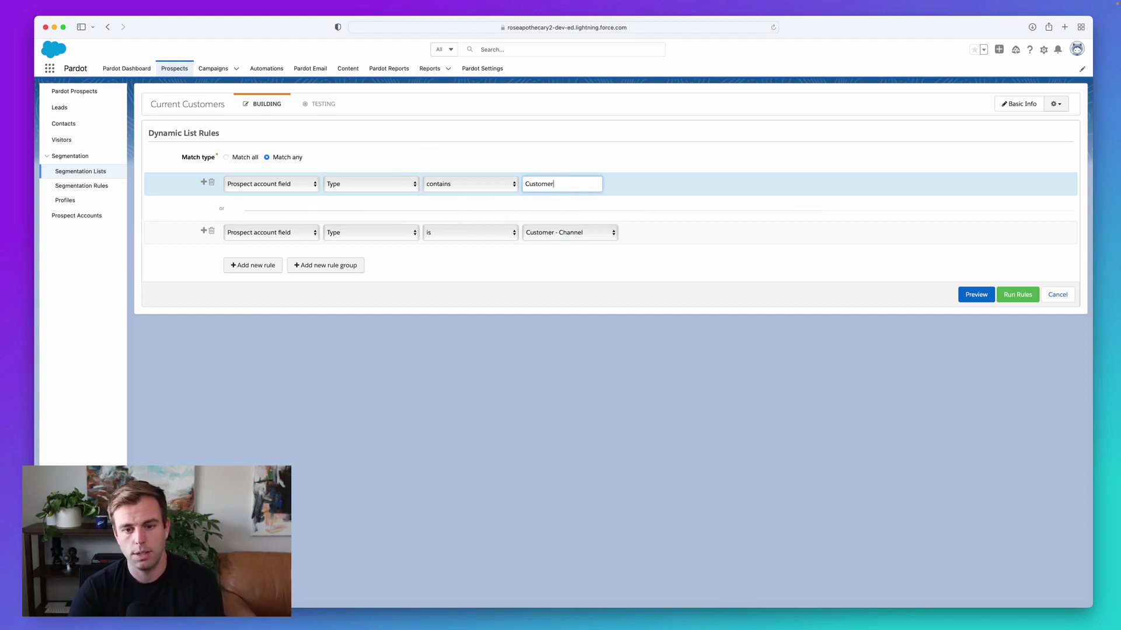
{"action": "left_click", "coordinate": [212, 232]}
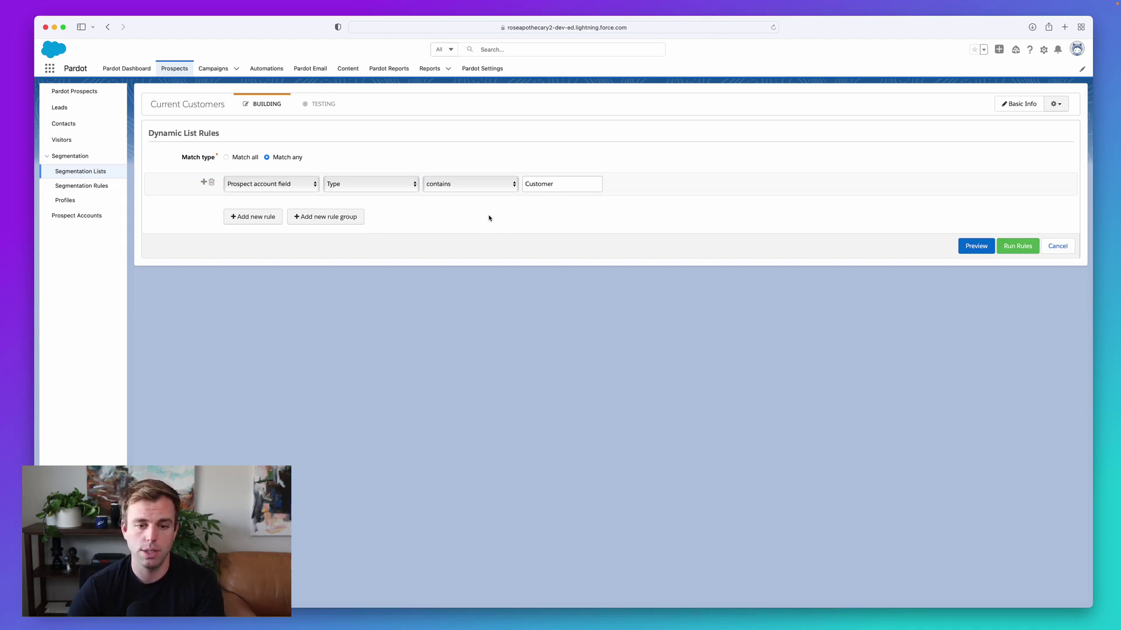
Step: Switch the Type rule's operator to "is" and look through the available account types and operators
{"action": "left_click", "coordinate": [488, 183]}
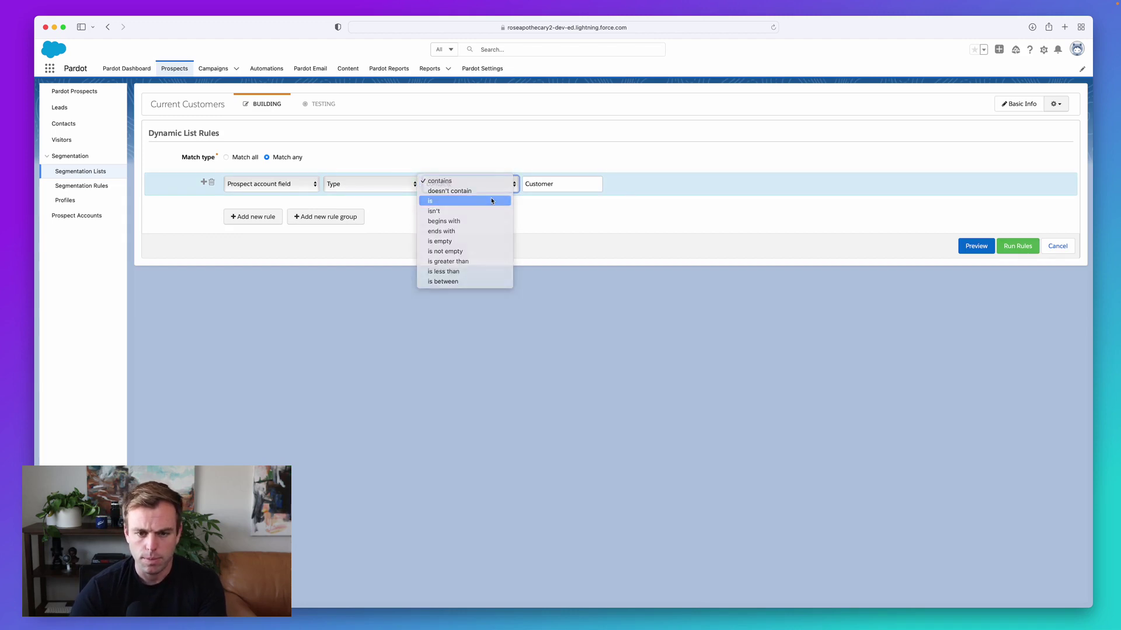
{"action": "left_click", "coordinate": [492, 201]}
{"action": "left_click", "coordinate": [601, 184]}
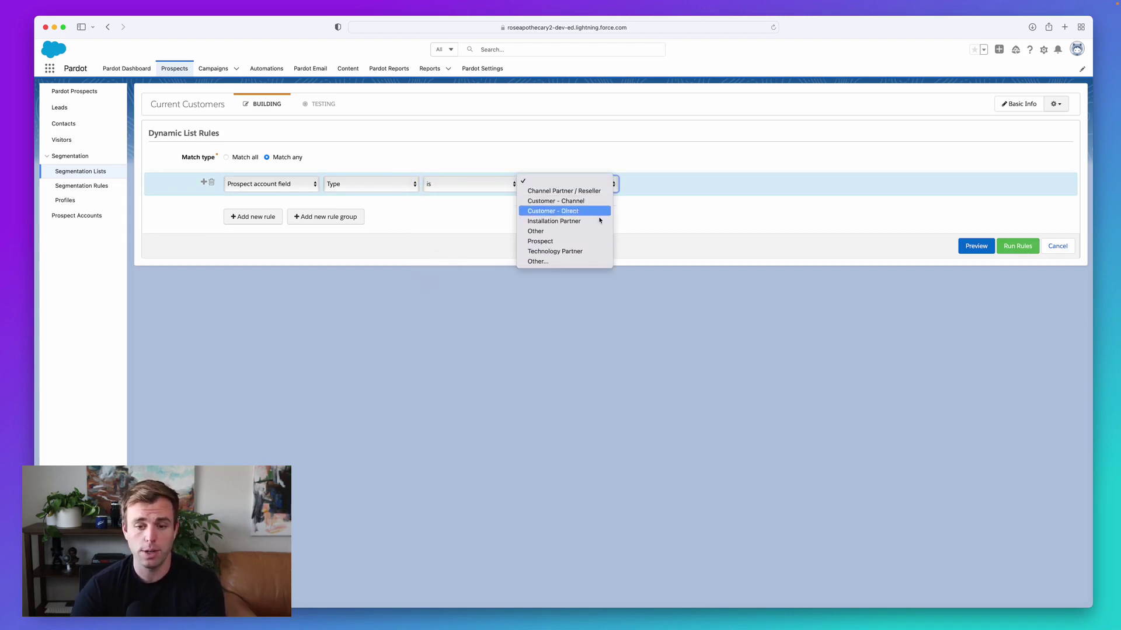
{"action": "left_click", "coordinate": [477, 185]}
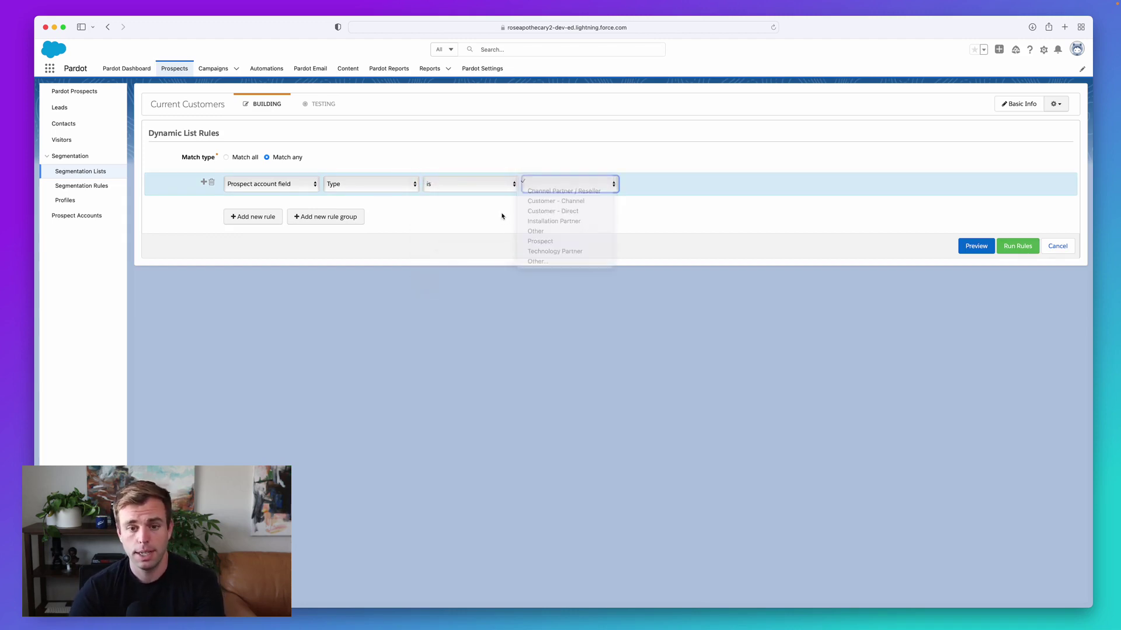
{"action": "left_click", "coordinate": [476, 186]}
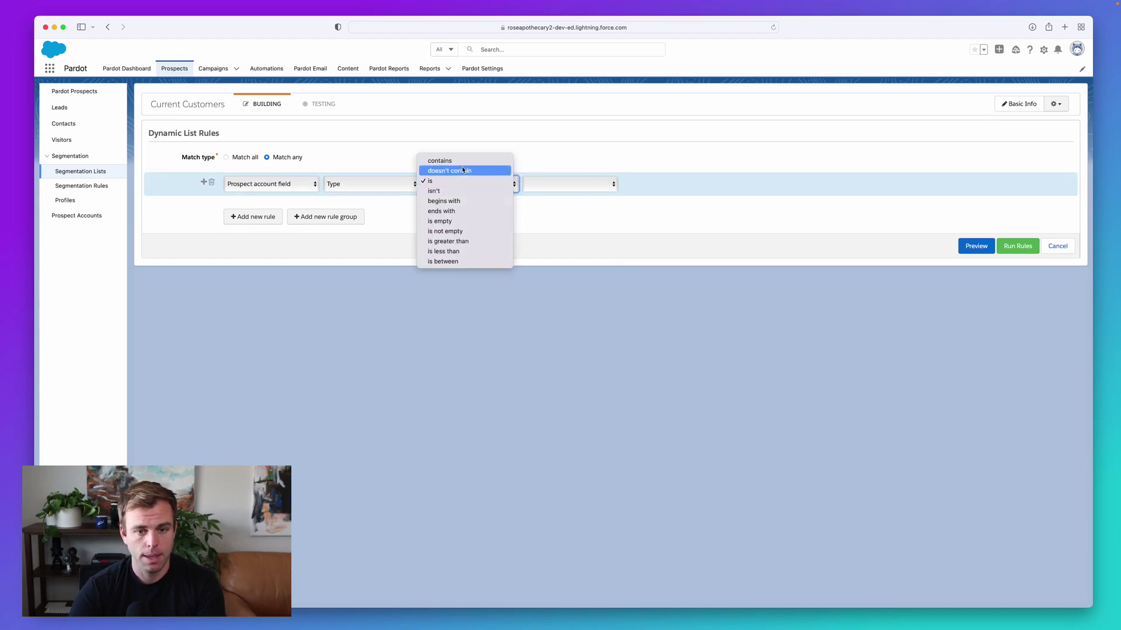
Step: Run the rules of the Current Customers dynamic list and confirm the run
{"action": "key", "text": "Return"}
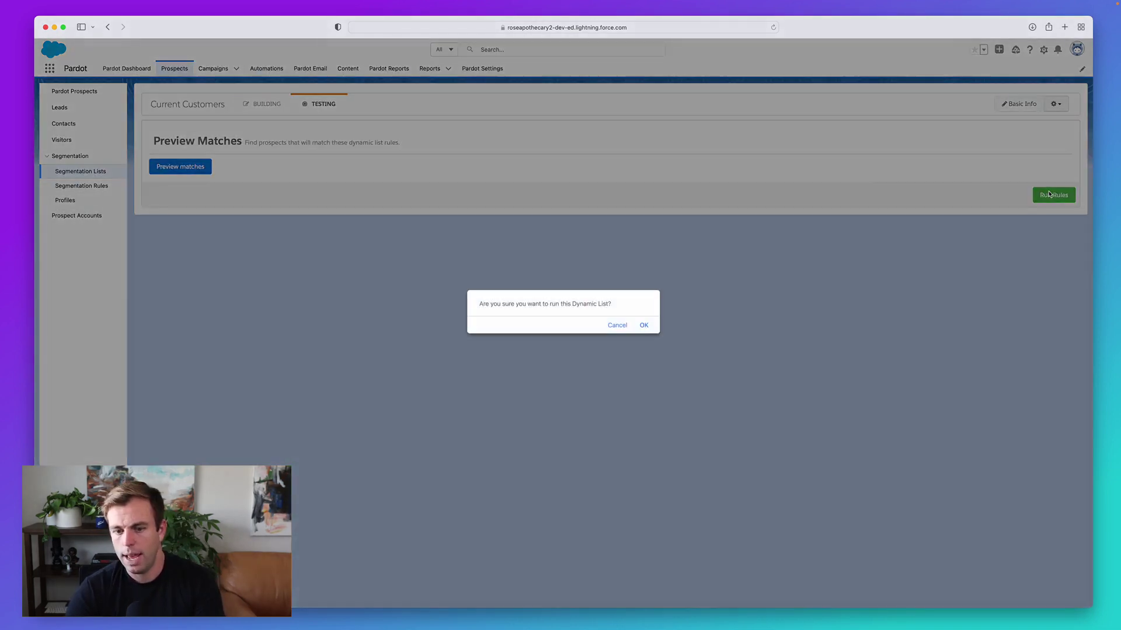
{"action": "left_click", "coordinate": [645, 326]}
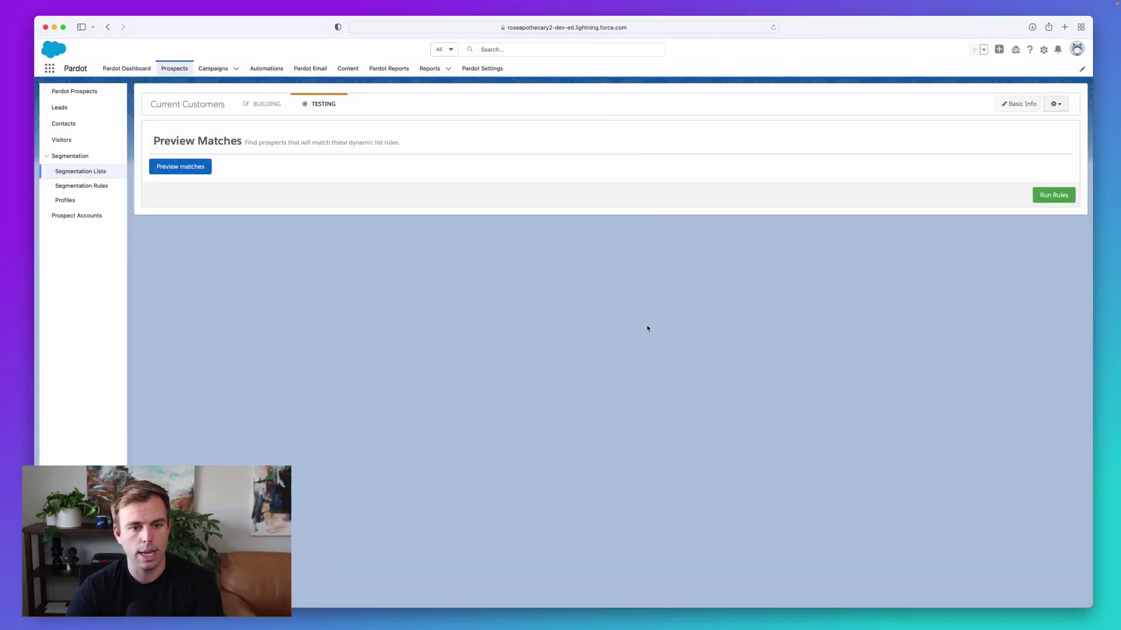
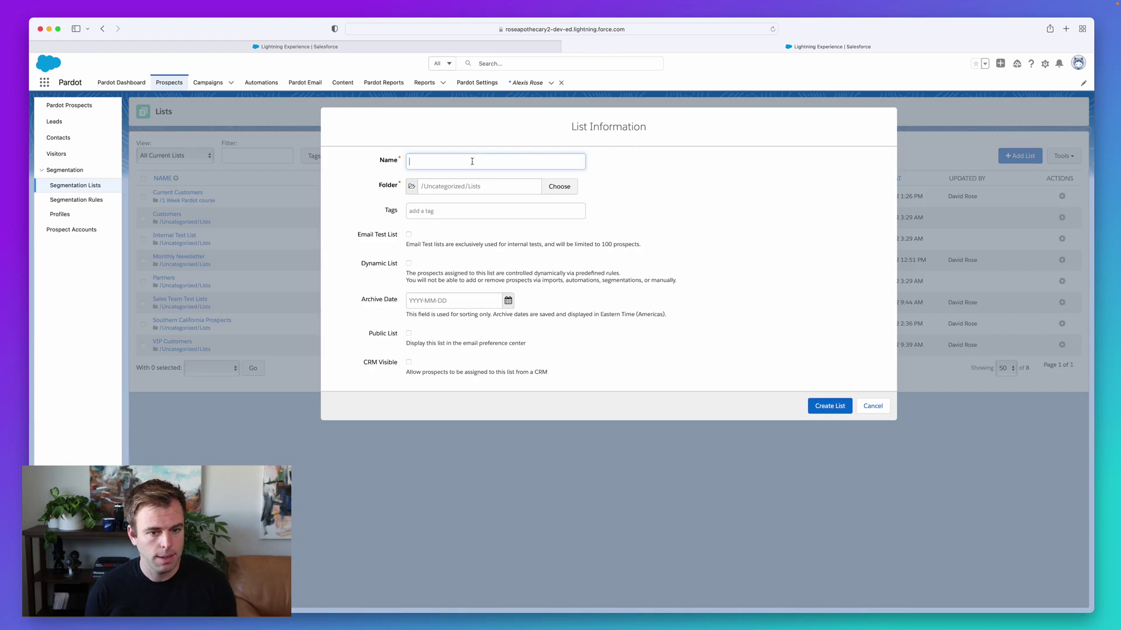
Step: Name the new segmentation list "Competitors (Suppression)"
{"action": "type", "text": "titors (S"}
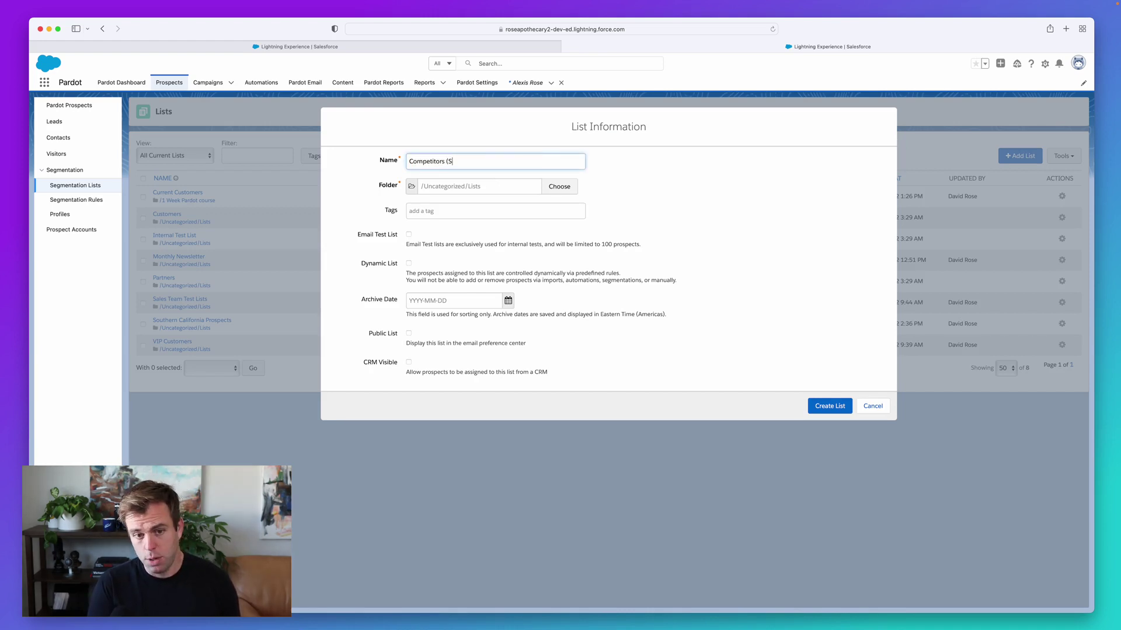
{"action": "type", "text": "uppression )"}
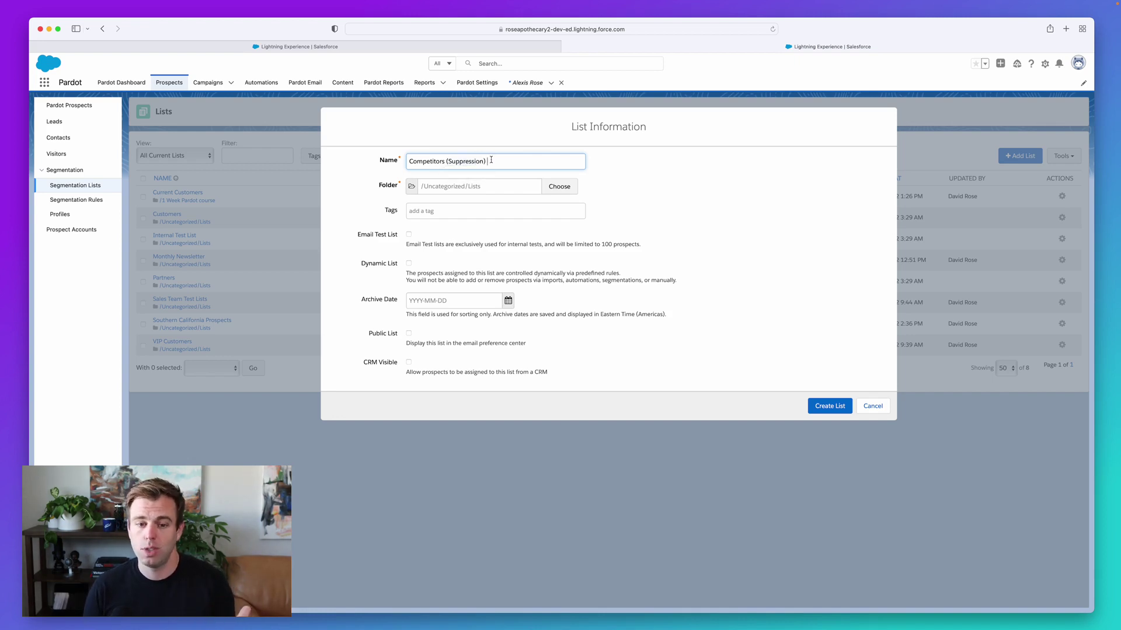
{"action": "key", "text": "Tab"}
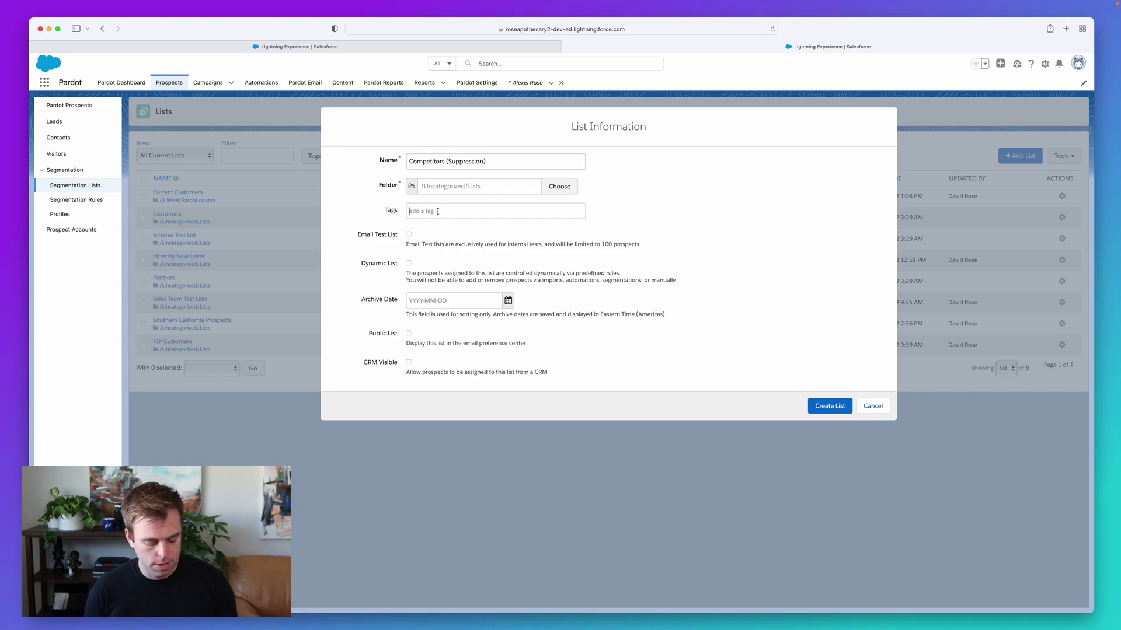
Step: Tag the list "suppression", make it a dynamic list and proceed to setting its rules
{"action": "type", "text": "suppres"}
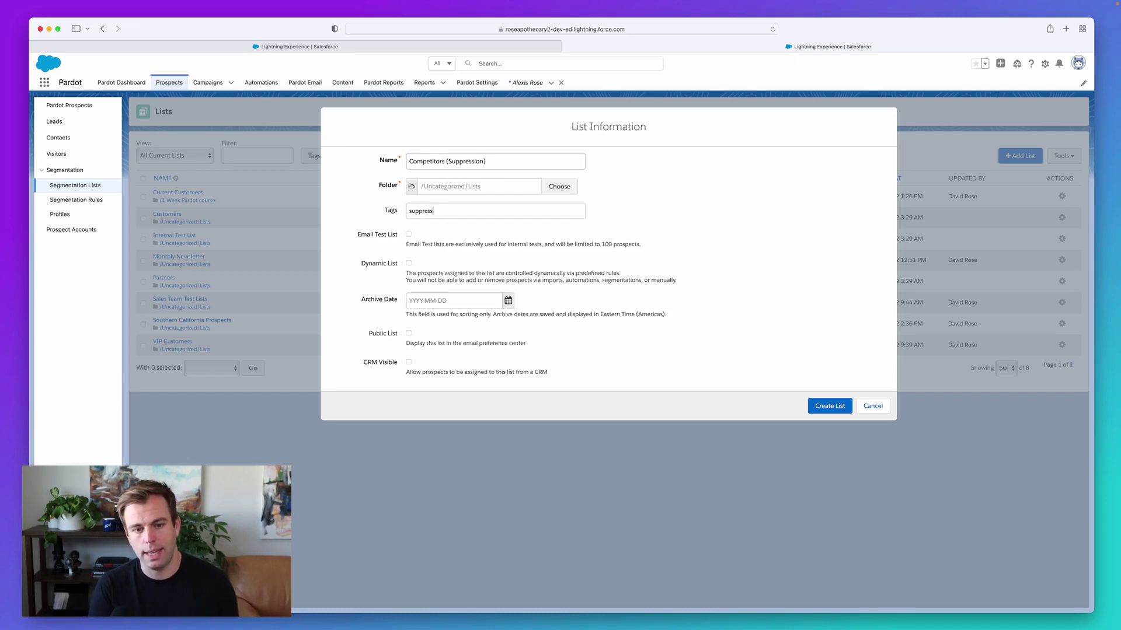
{"action": "type", "text": "si"}
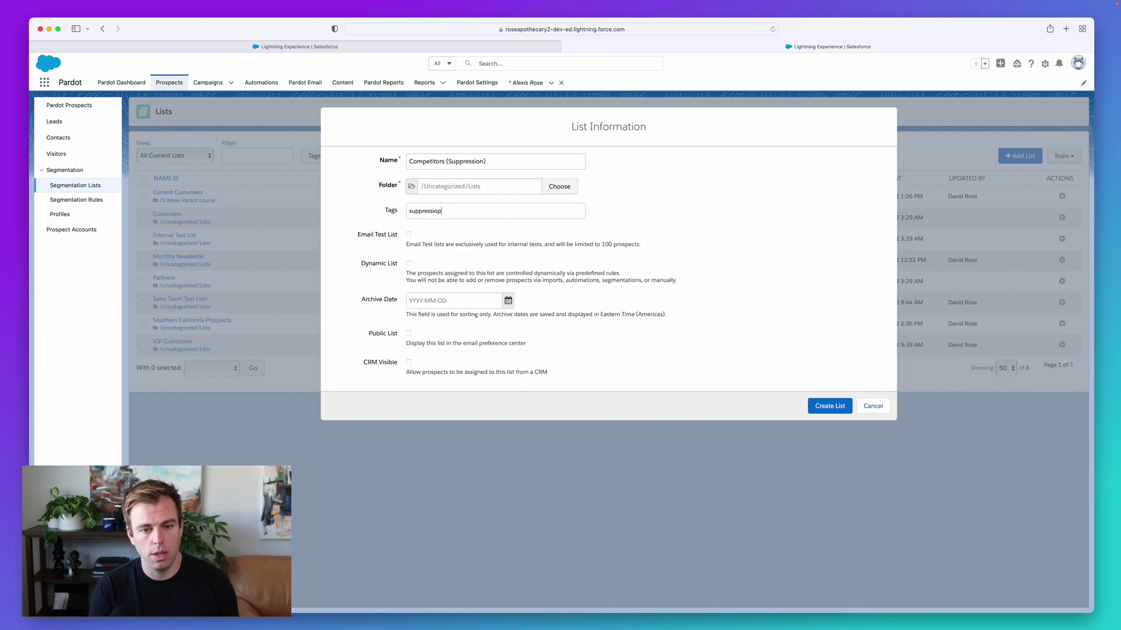
{"action": "type", "text": "on"}
{"action": "key", "text": "Return"}
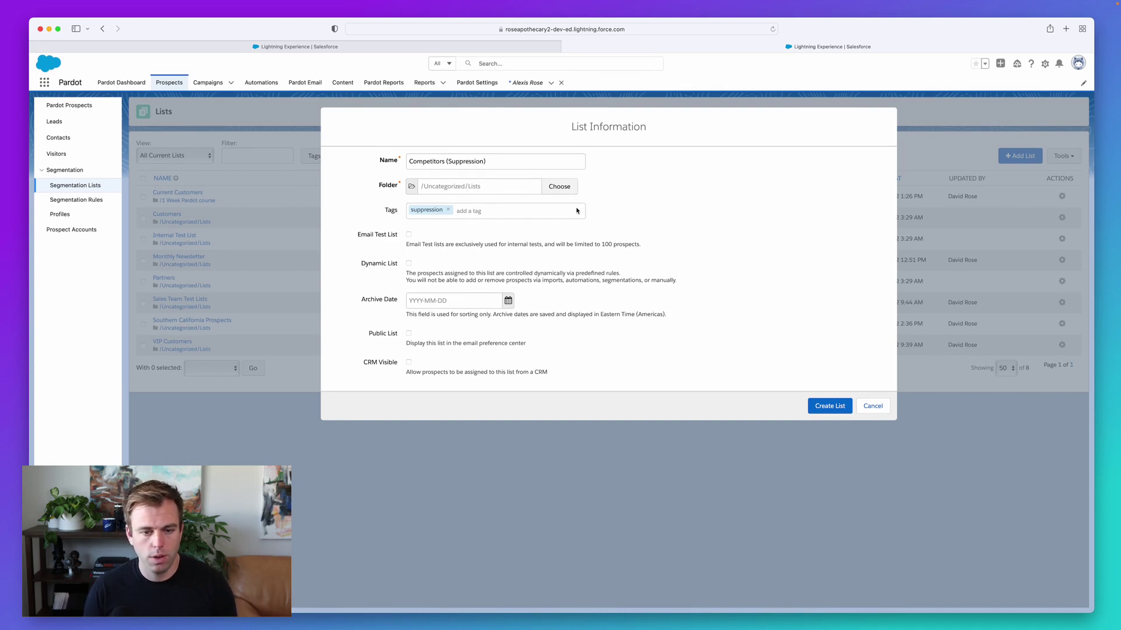
{"action": "left_click", "coordinate": [409, 264]}
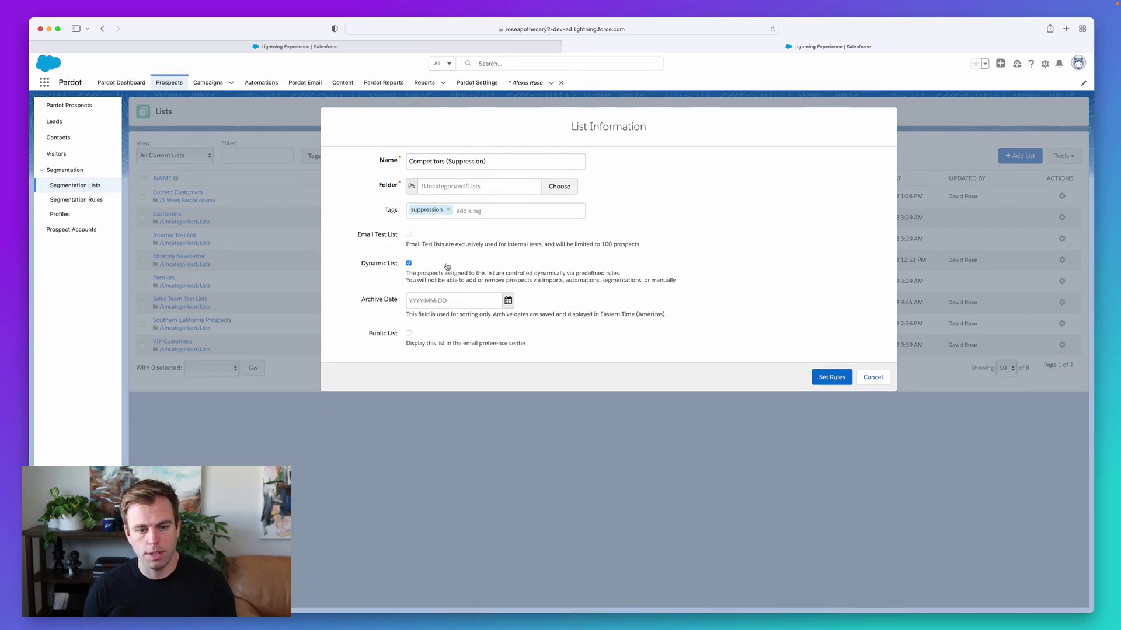
{"action": "left_click", "coordinate": [832, 377]}
Step: Set up the first dynamic list rule on the prospect default field Email with the operator "contains"
{"action": "left_click", "coordinate": [246, 198]}
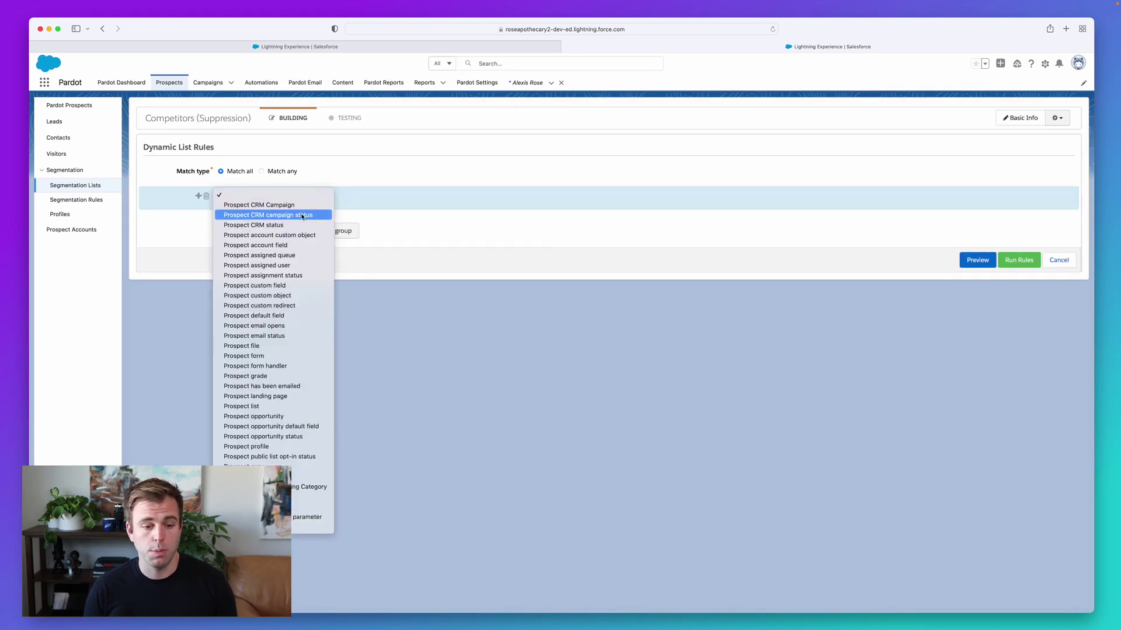
{"action": "left_click", "coordinate": [264, 317]}
{"action": "left_click", "coordinate": [378, 196]}
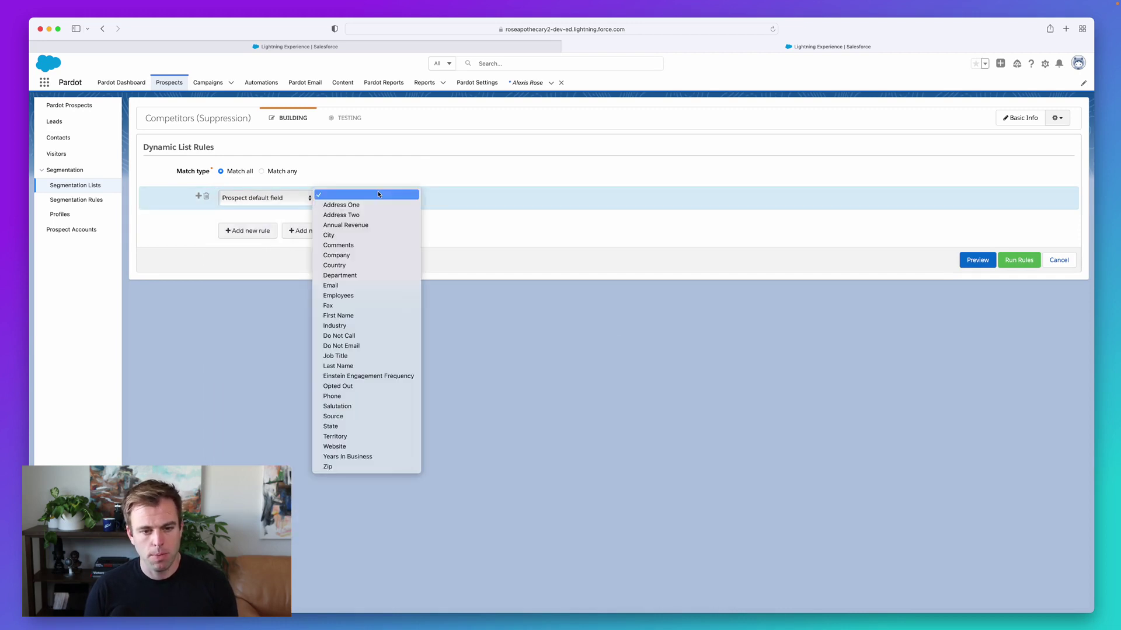
{"action": "left_click", "coordinate": [347, 284]}
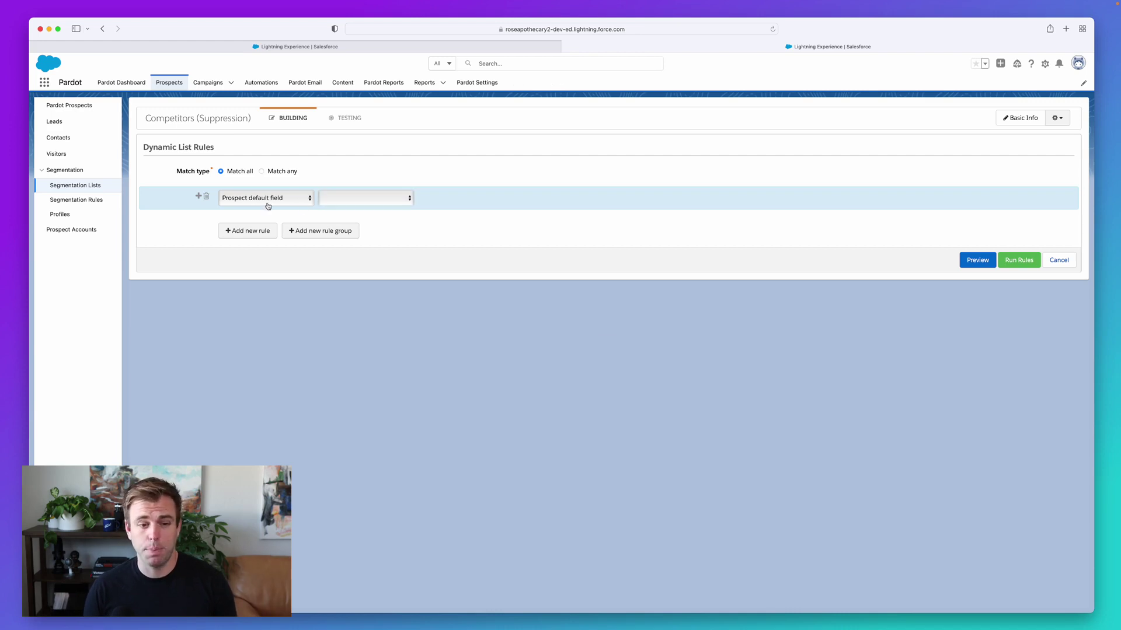
{"action": "left_click", "coordinate": [368, 200]}
{"action": "left_click", "coordinate": [365, 286]}
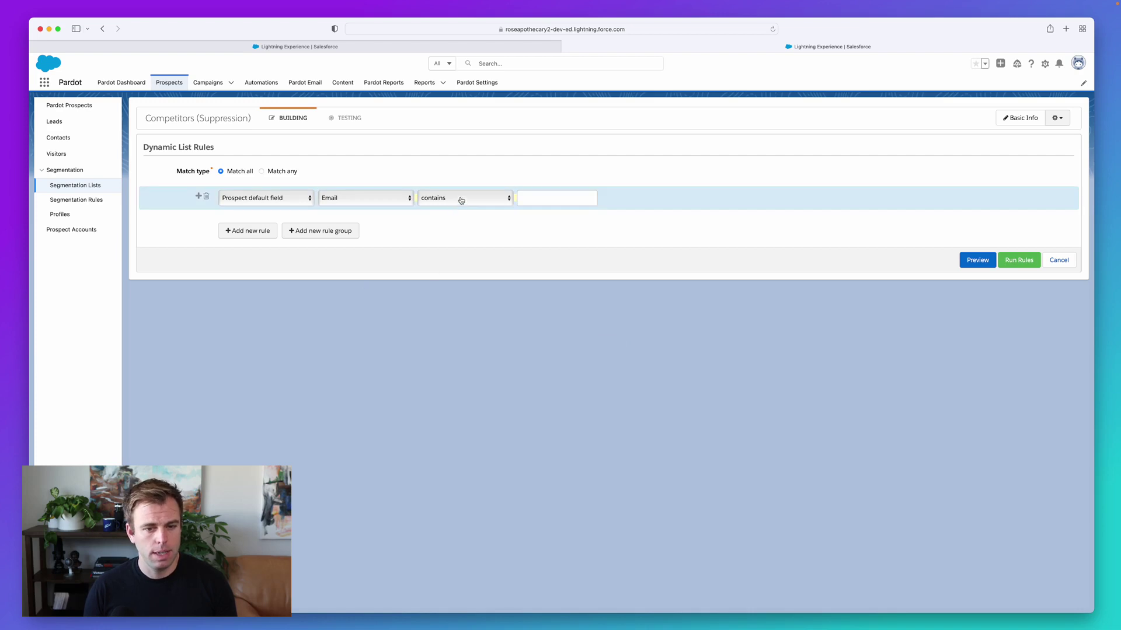
{"action": "left_click", "coordinate": [462, 199]}
{"action": "left_click", "coordinate": [460, 199]}
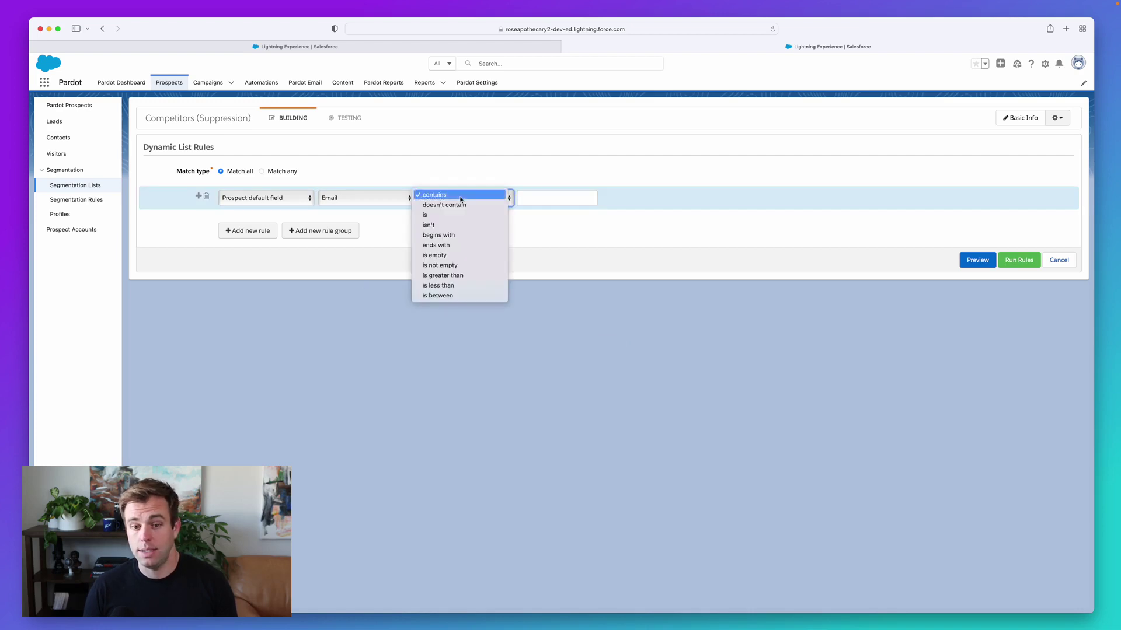
{"action": "left_click", "coordinate": [533, 198]}
{"action": "type", "text": "@"}
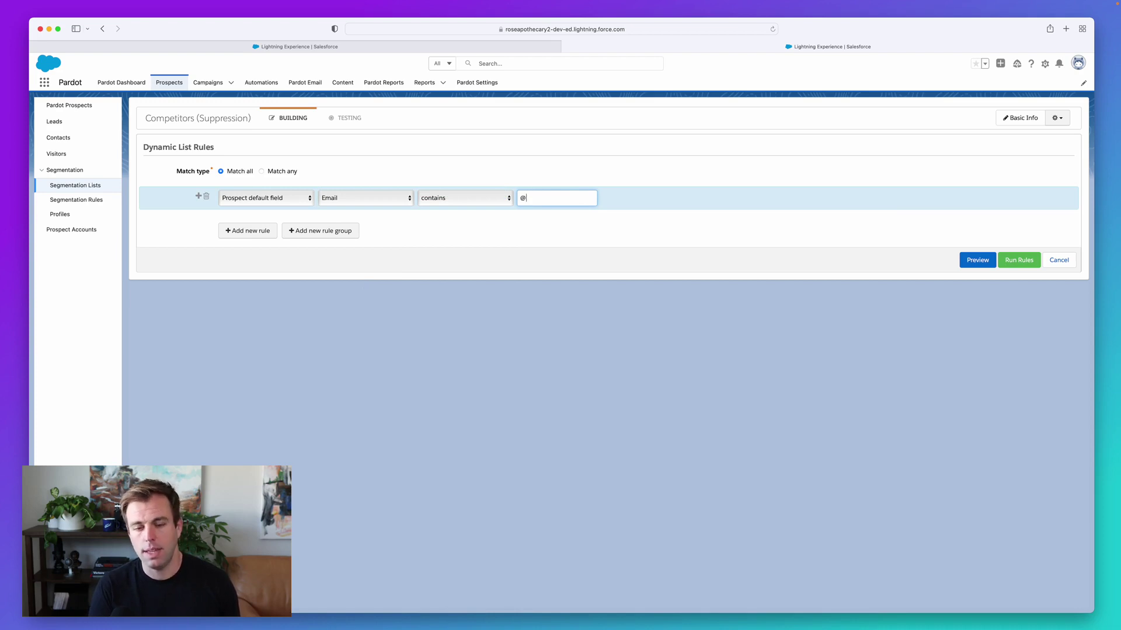
{"action": "type", "text": "comp"}
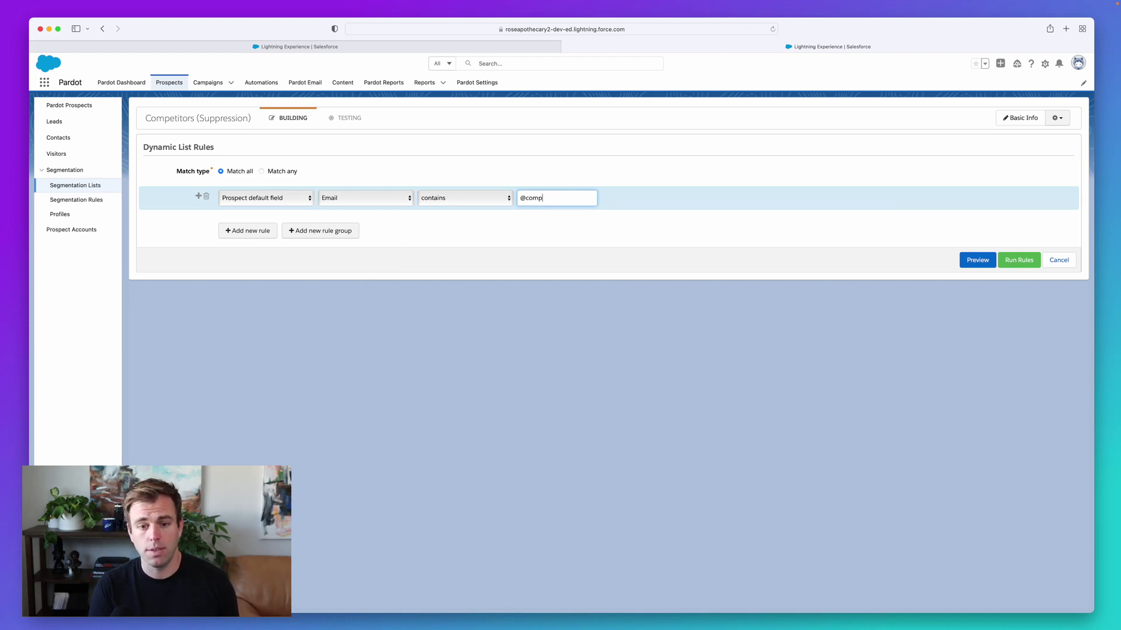
{"action": "type", "text": "etitor1.com"}
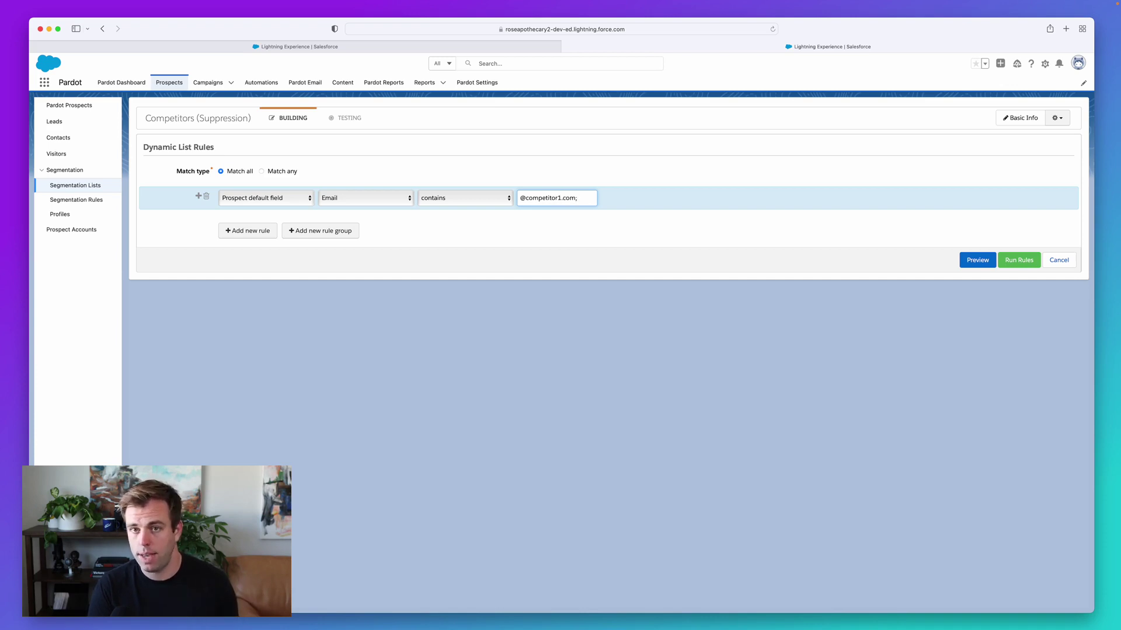
{"action": "type", "text": ";@"}
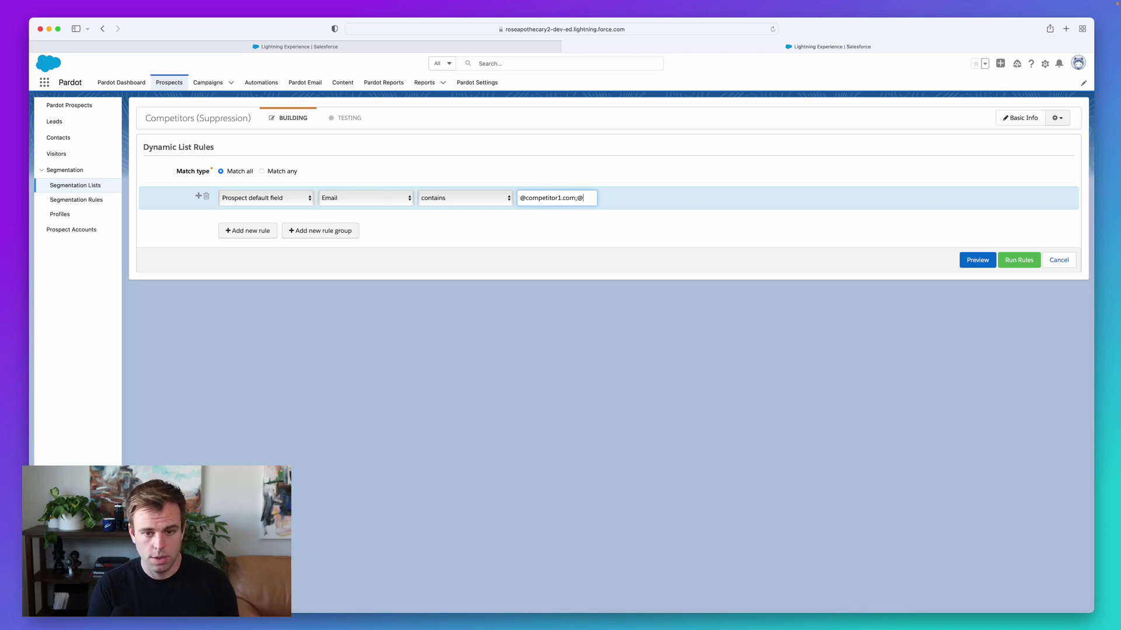
{"action": "type", "text": "compe"}
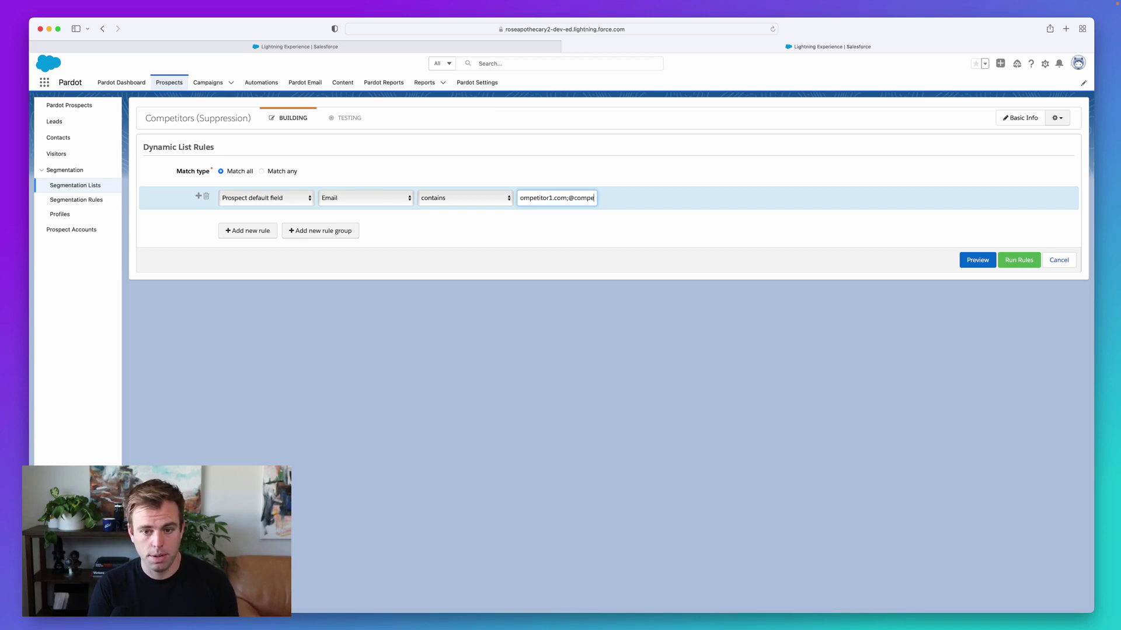
{"action": "type", "text": "titor2.com;"}
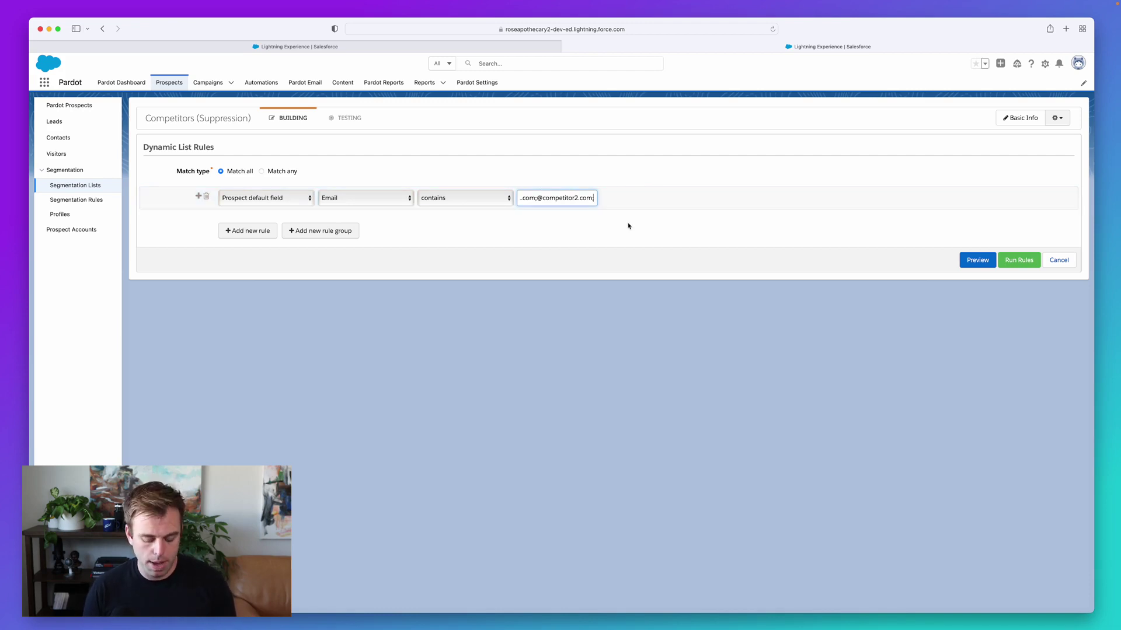
{"action": "key", "text": "BackSpace"}
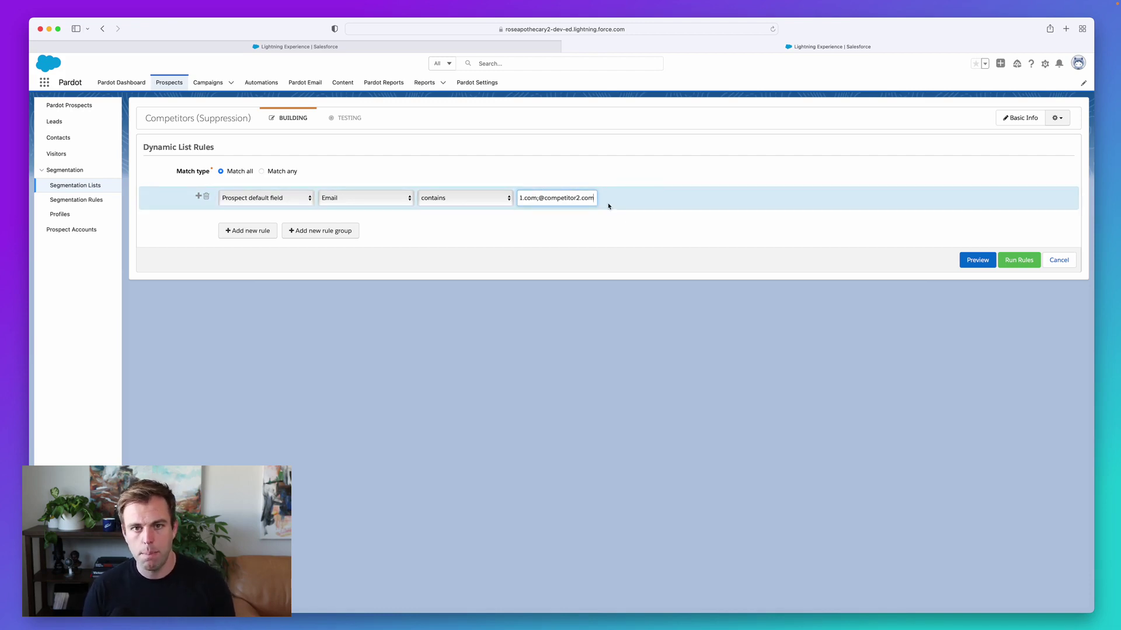
{"action": "left_click", "coordinate": [612, 235]}
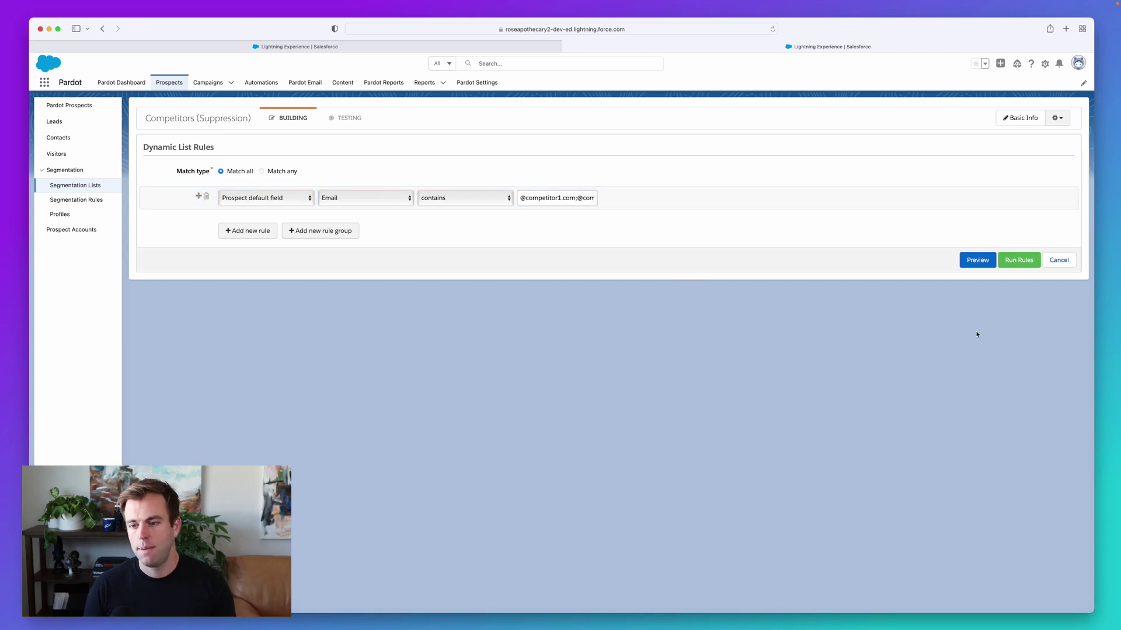
{"action": "left_click", "coordinate": [1026, 261]}
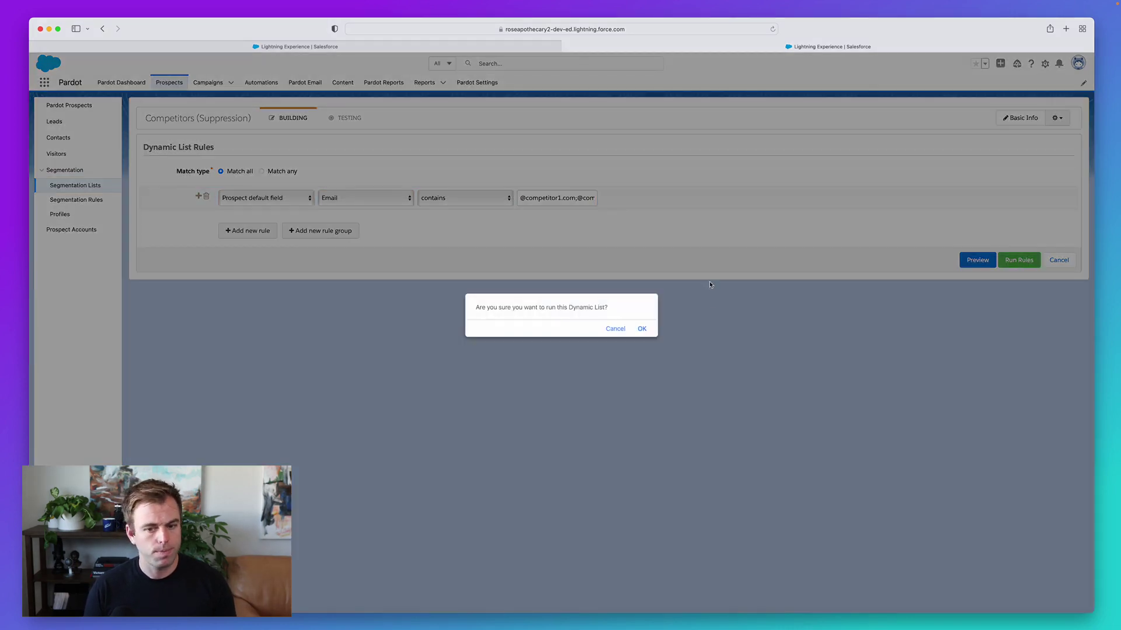
{"action": "left_click", "coordinate": [642, 329]}
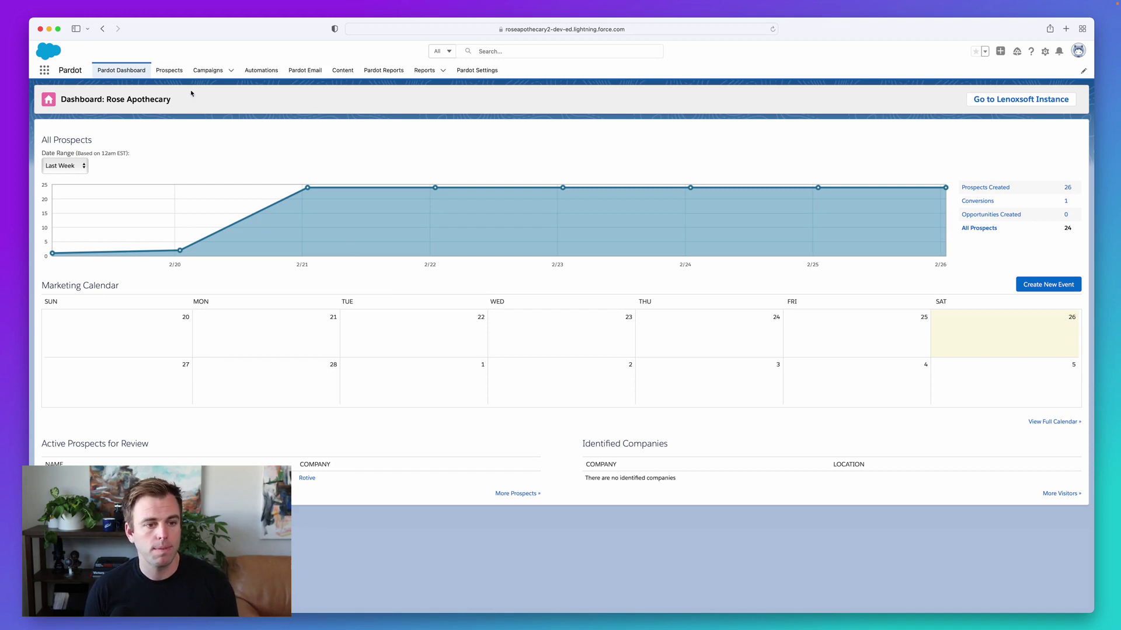
Step: Create a static segmentation list named "VIP Customers", leaving the dynamic and email test options off
{"action": "left_click", "coordinate": [173, 74]}
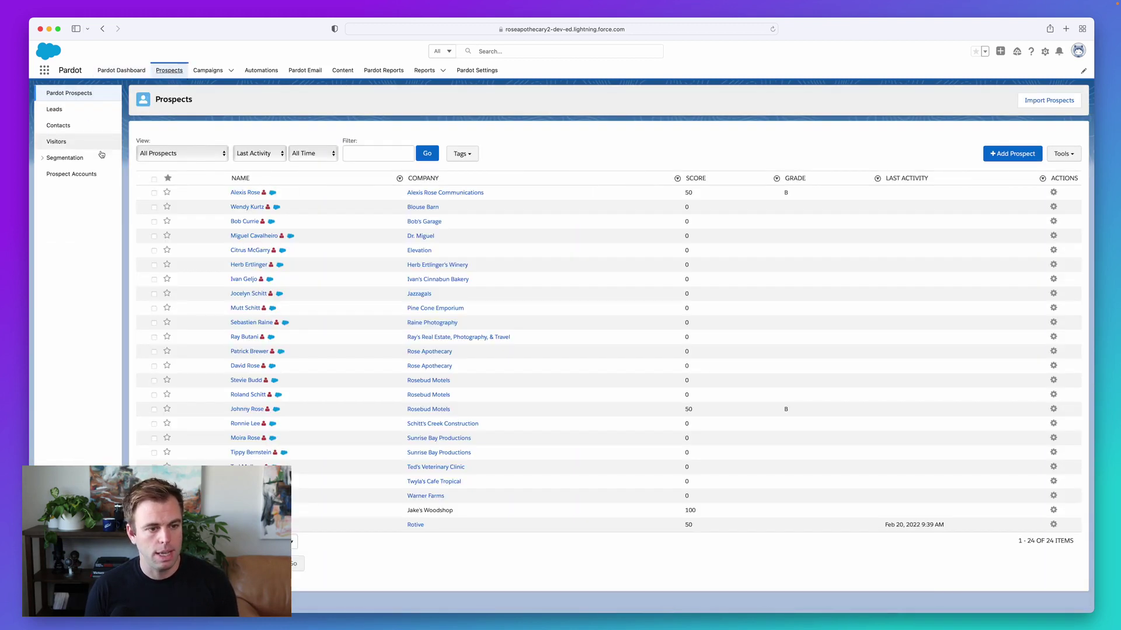
{"action": "left_click", "coordinate": [73, 161]}
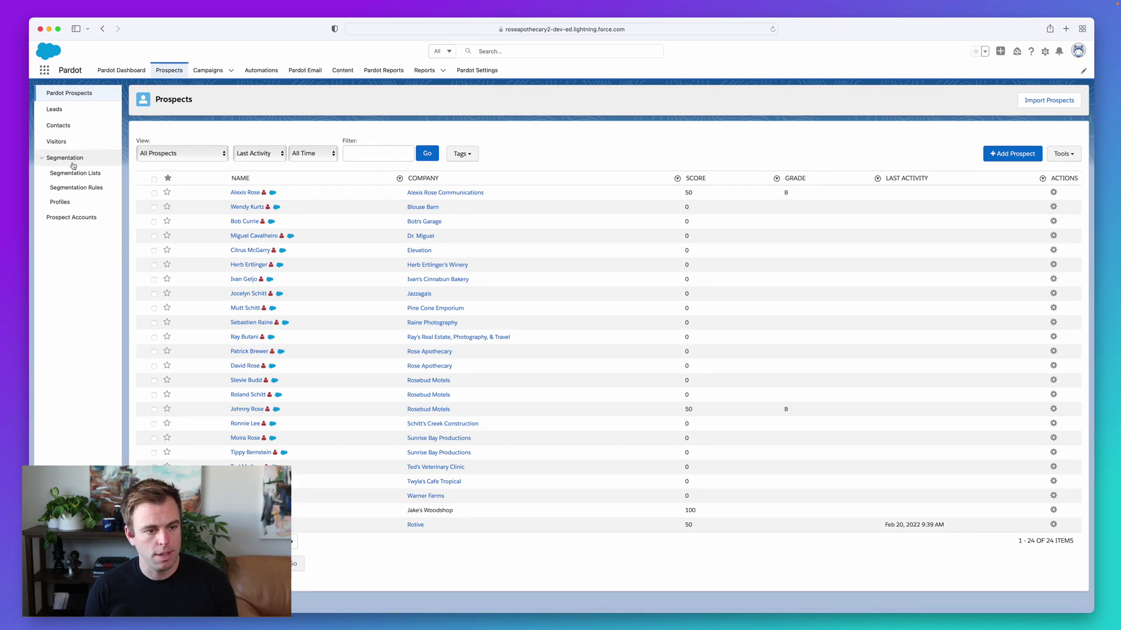
{"action": "left_click", "coordinate": [73, 175]}
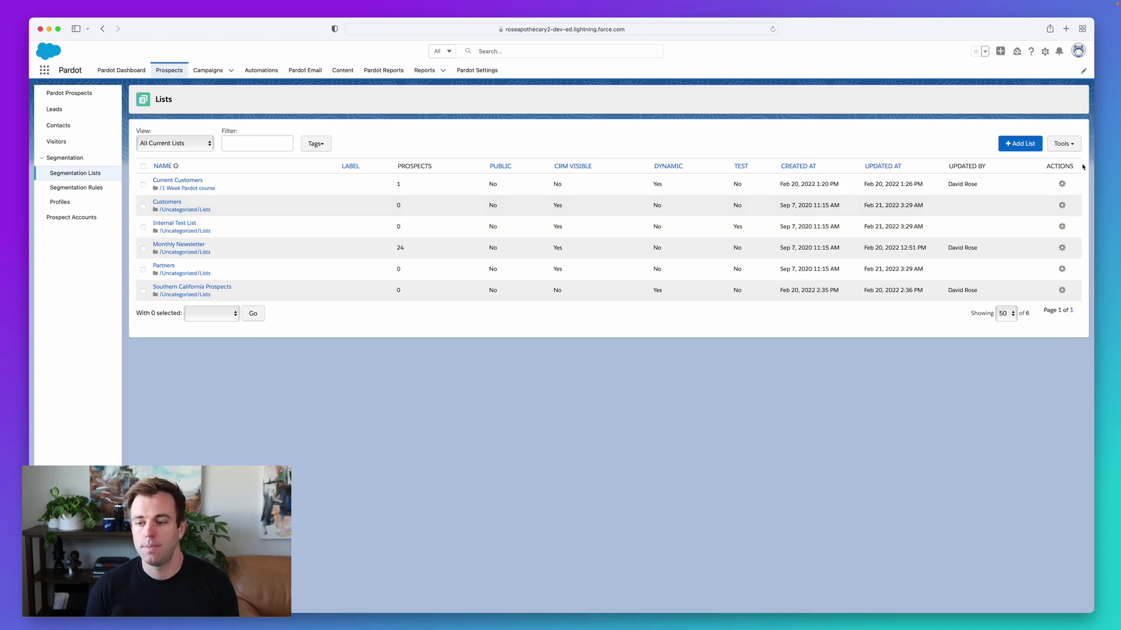
{"action": "left_click", "coordinate": [1022, 144]}
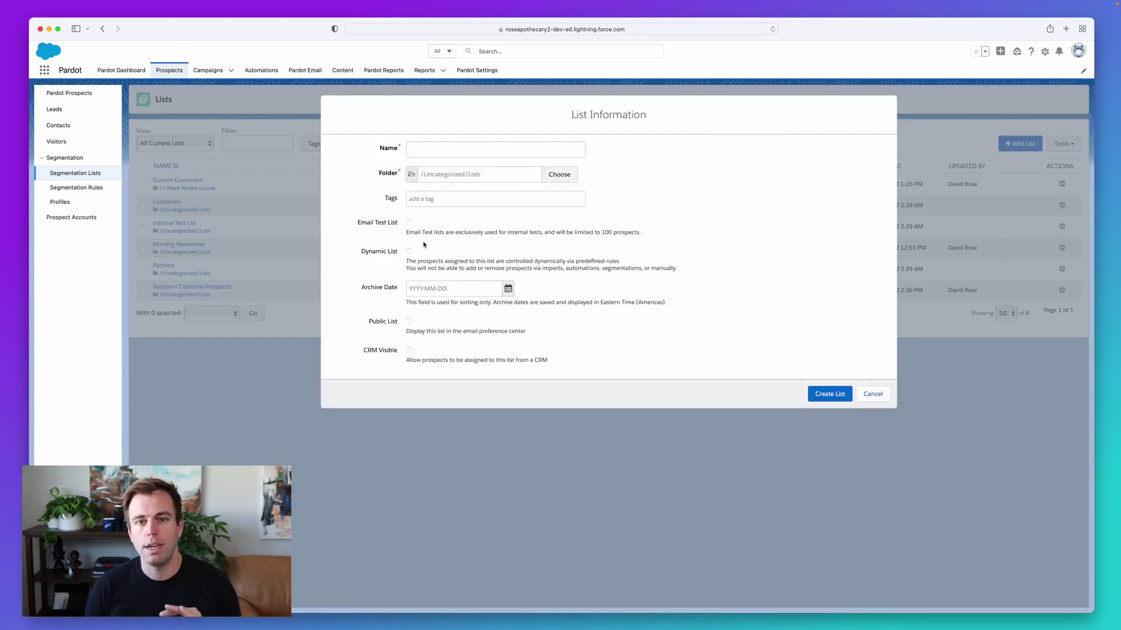
{"action": "left_click_drag", "start_coordinate": [357, 254], "coordinate": [413, 255]}
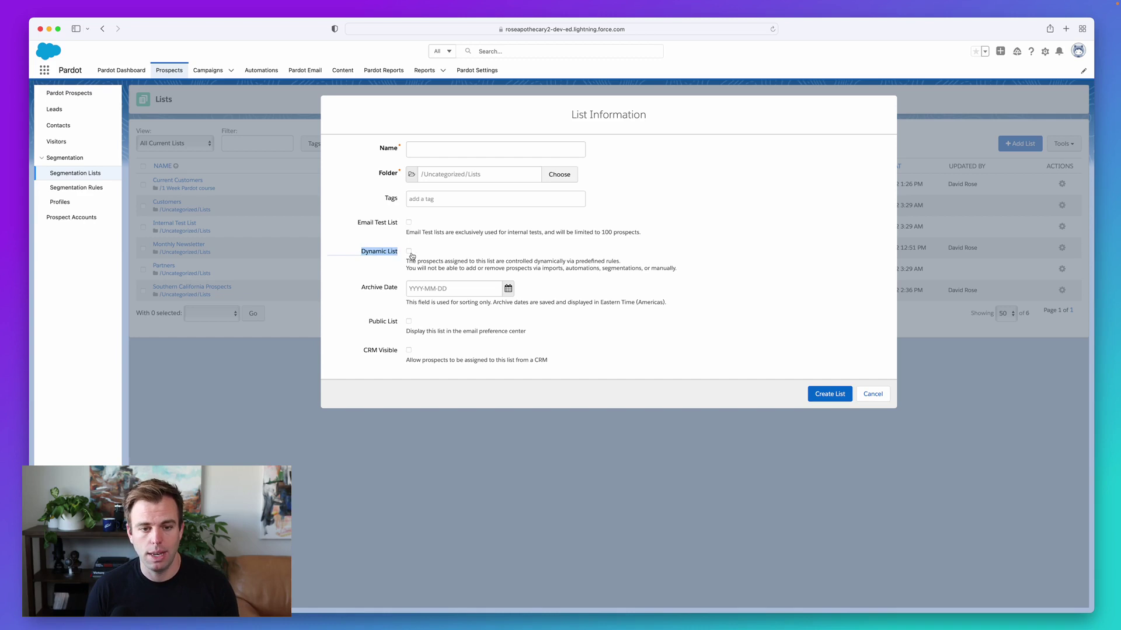
{"action": "left_click", "coordinate": [448, 147]}
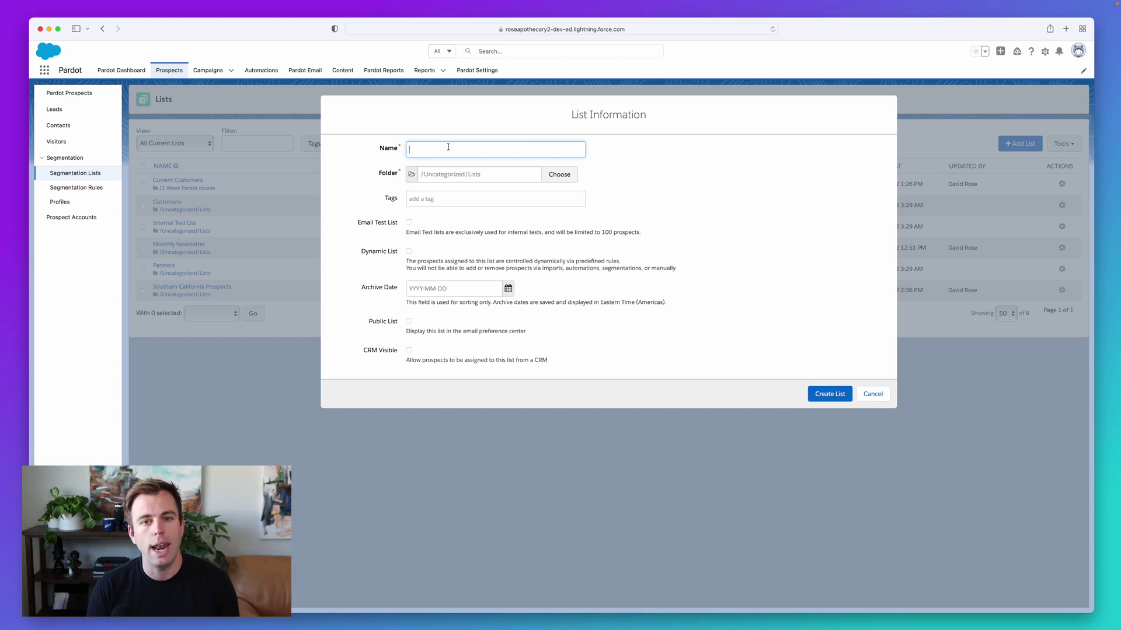
{"action": "type", "text": "VIP Customers"}
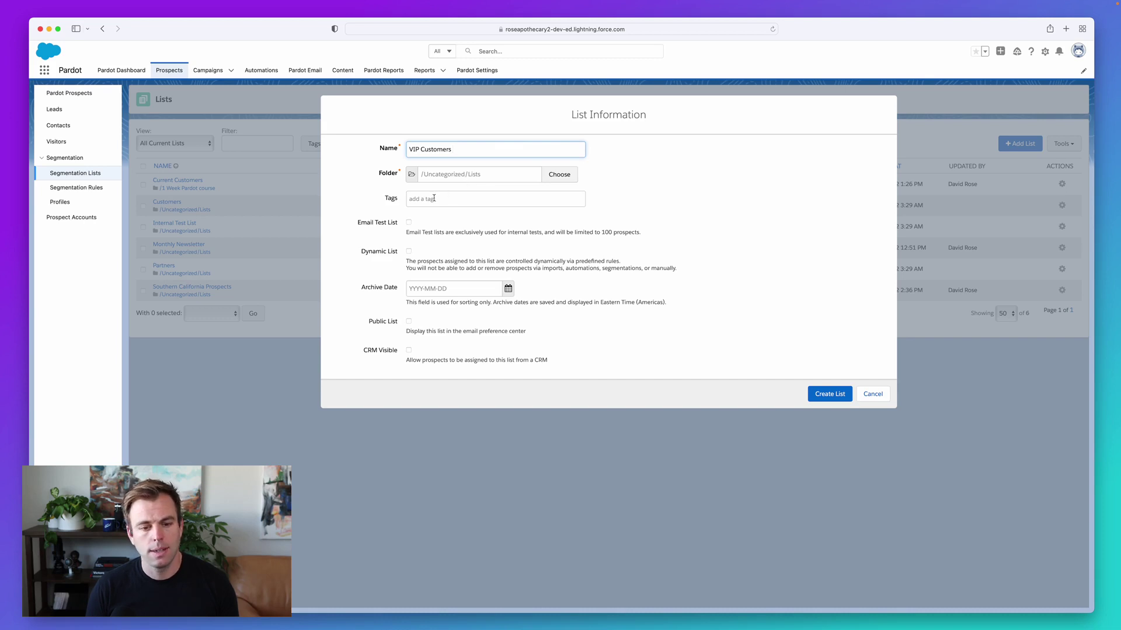
{"action": "left_click_drag", "start_coordinate": [354, 225], "coordinate": [428, 231]}
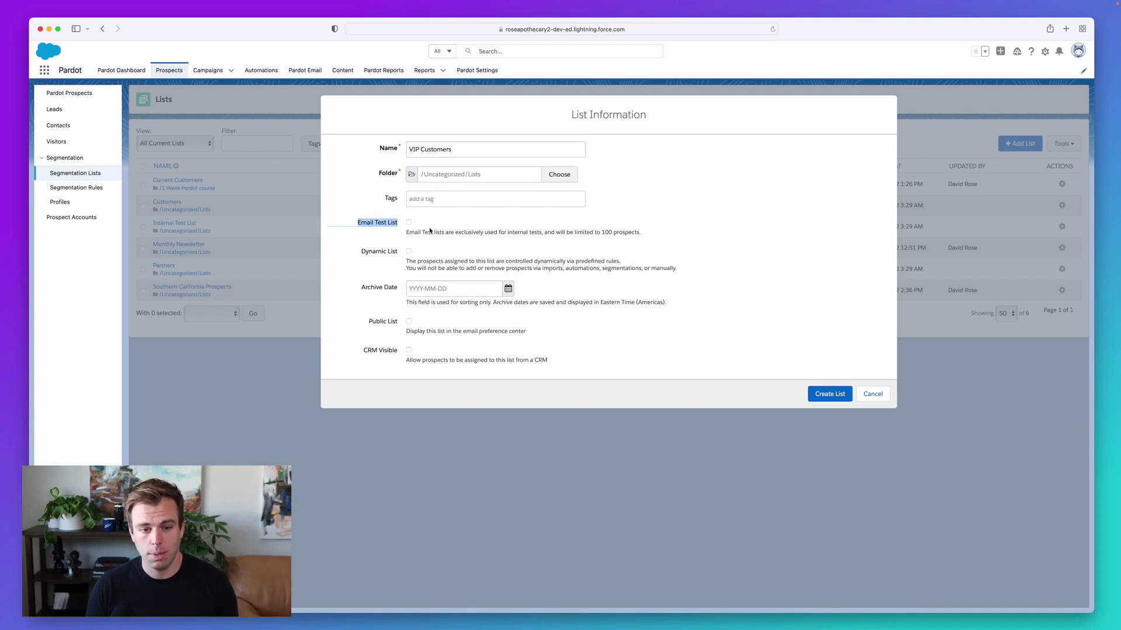
{"action": "left_click", "coordinate": [430, 230]}
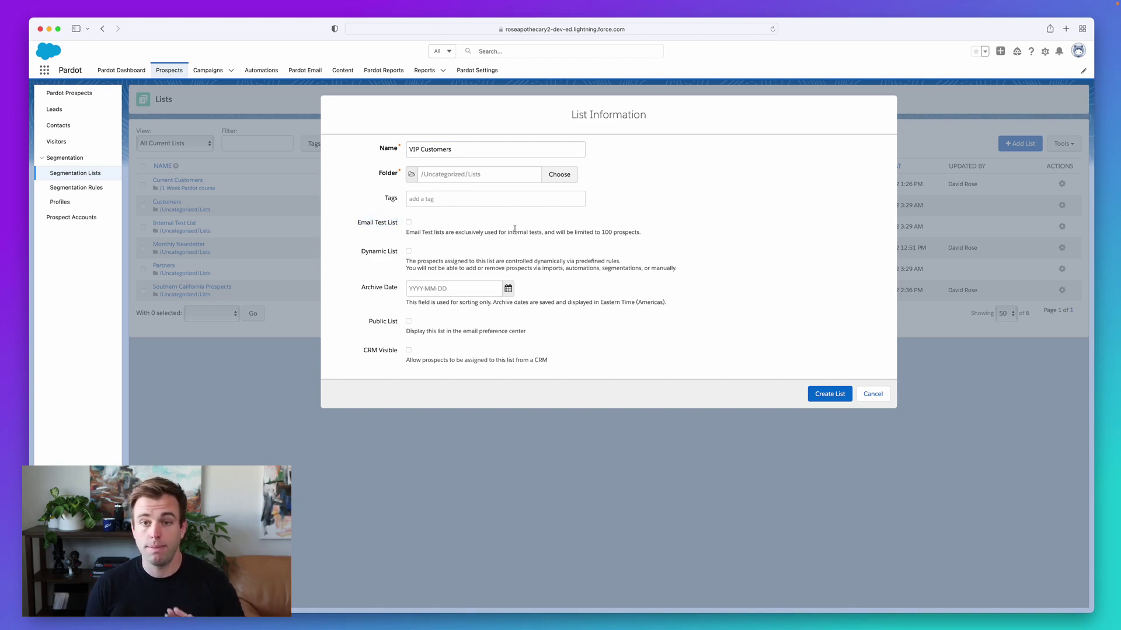
{"action": "left_click", "coordinate": [828, 395]}
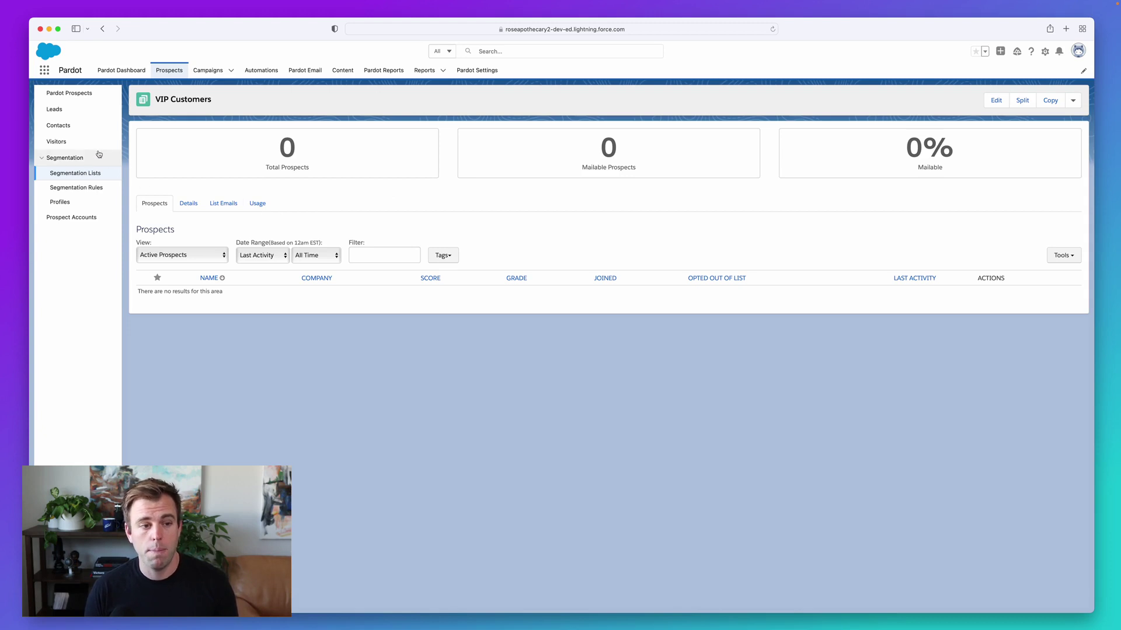
Step: Add the first prospect in the Pardot prospects table to the VIP Customers list and save the list memberships
{"action": "left_click", "coordinate": [91, 98]}
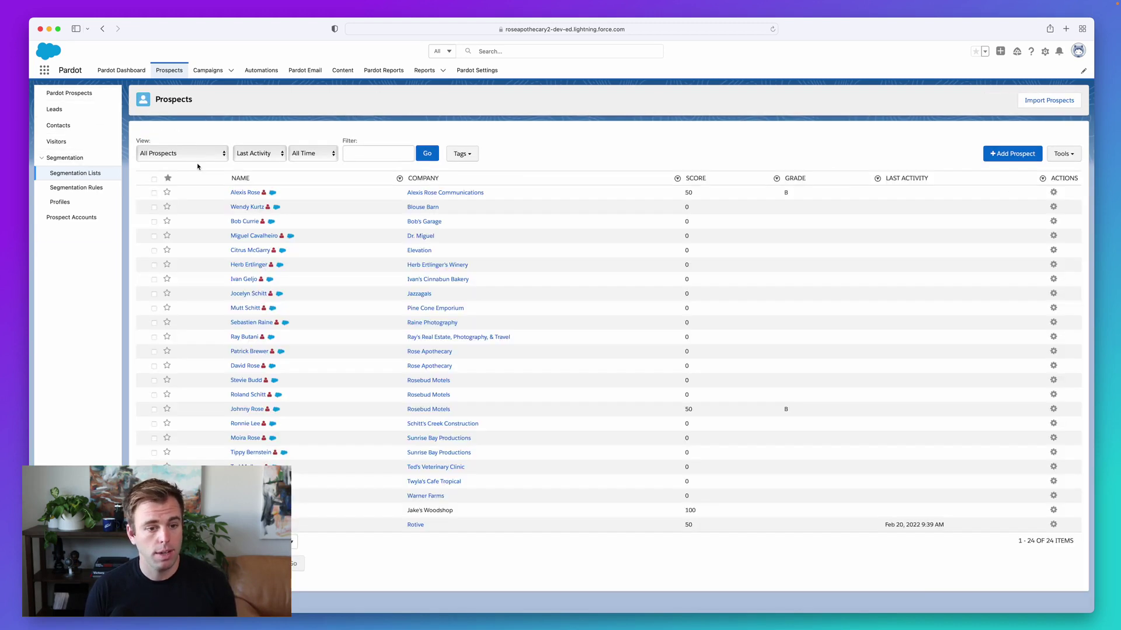
{"action": "left_click", "coordinate": [241, 193]}
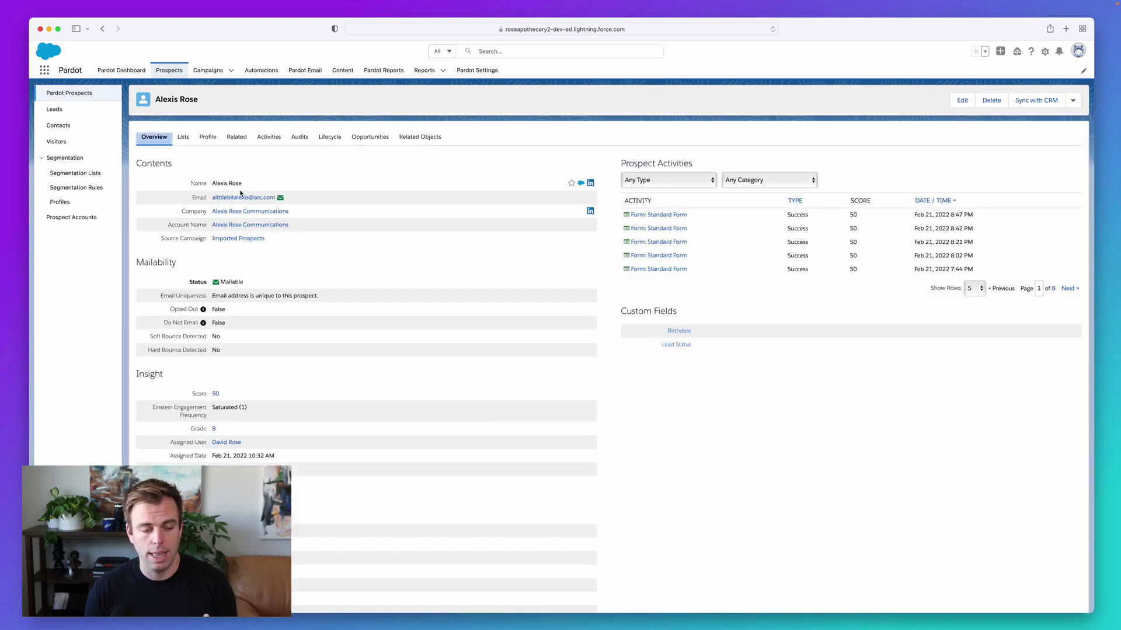
{"action": "left_click", "coordinate": [183, 137]}
{"action": "left_click", "coordinate": [259, 195]}
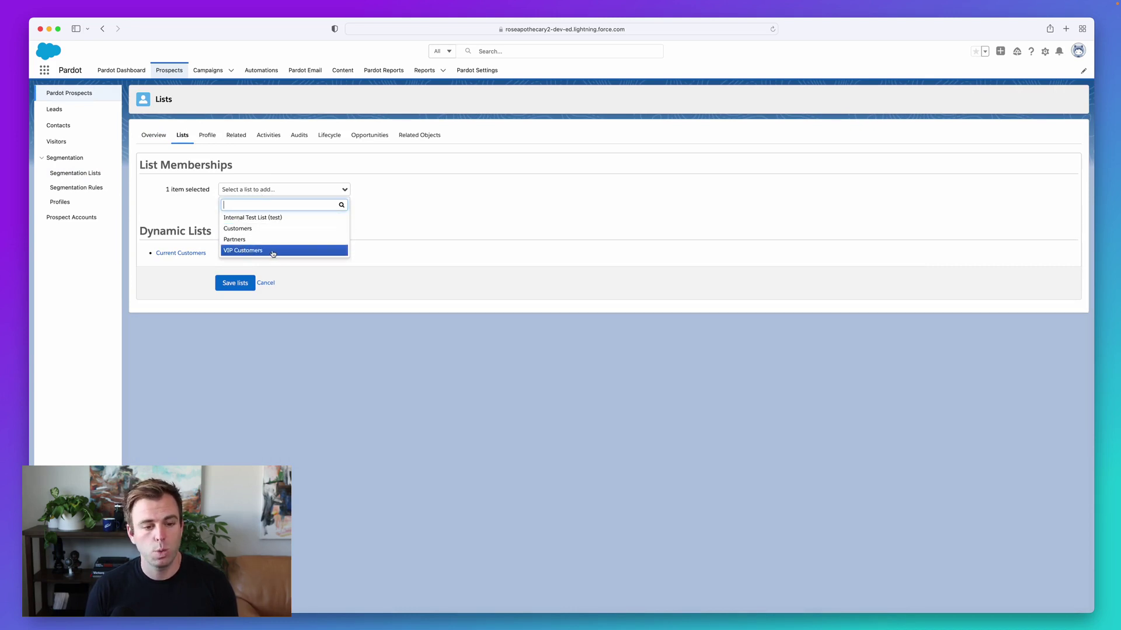
{"action": "left_click_drag", "start_coordinate": [276, 253], "coordinate": [273, 276]}
{"action": "left_click", "coordinate": [345, 227]}
{"action": "left_click", "coordinate": [308, 189]}
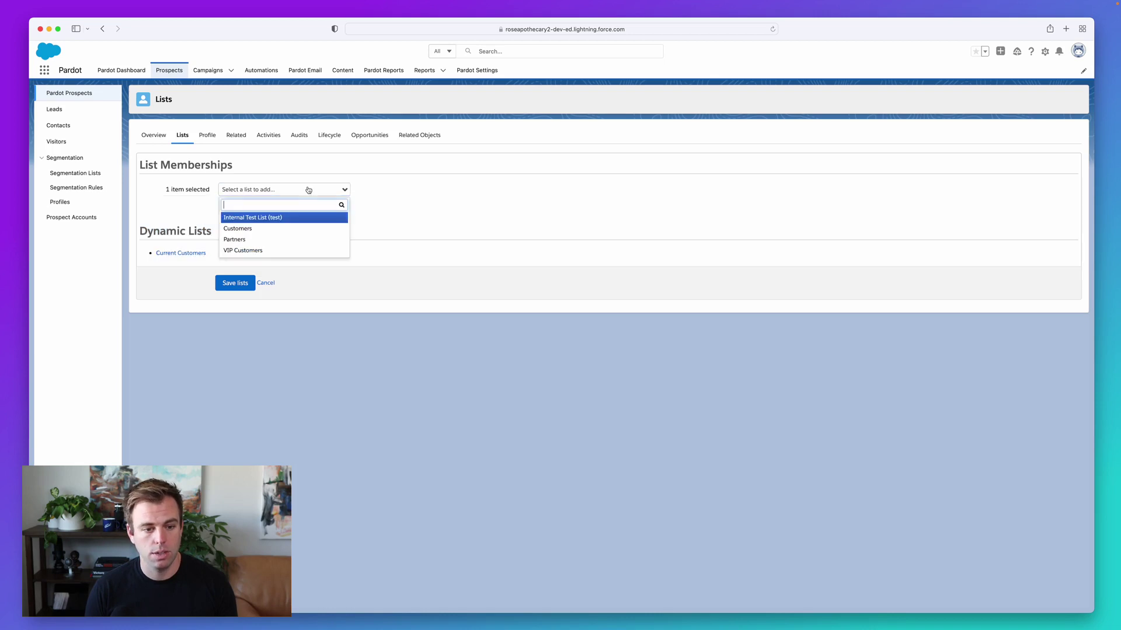
{"action": "left_click", "coordinate": [268, 250]}
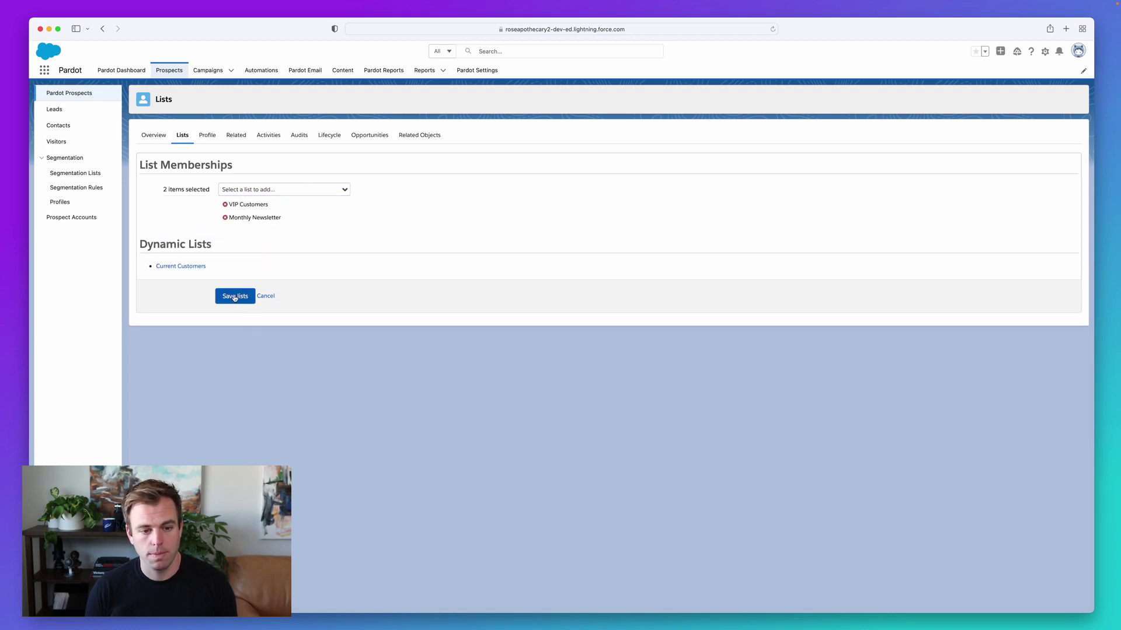
{"action": "left_click", "coordinate": [233, 297]}
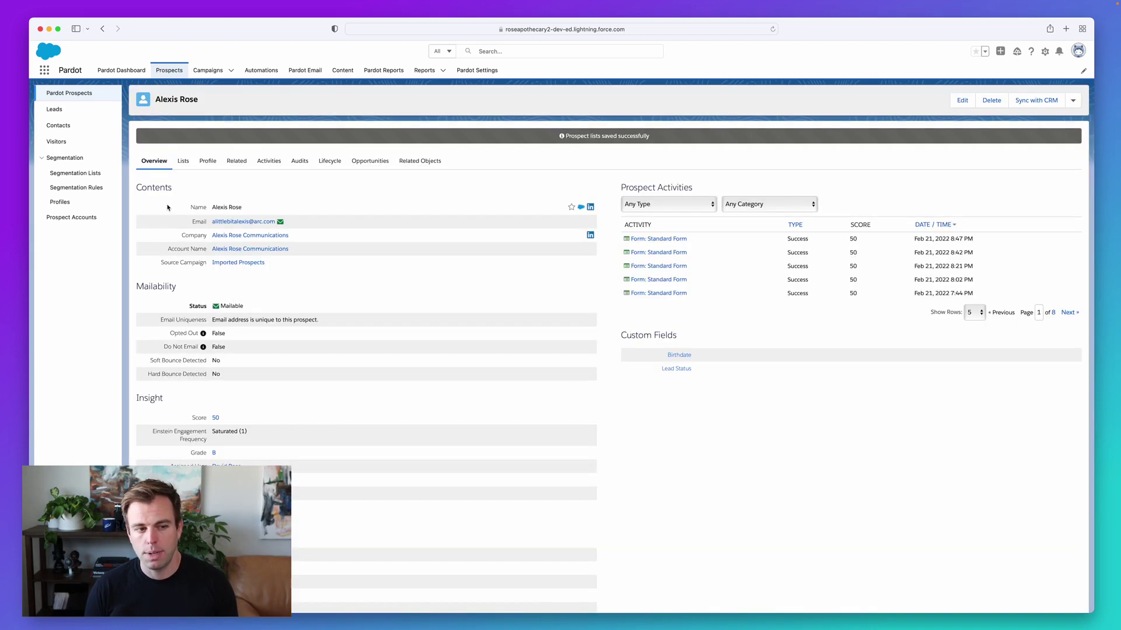
Step: Select all prospects in the Pardot prospects table, including every entry in the table, and review the bulk actions available for them
{"action": "left_click", "coordinate": [68, 95]}
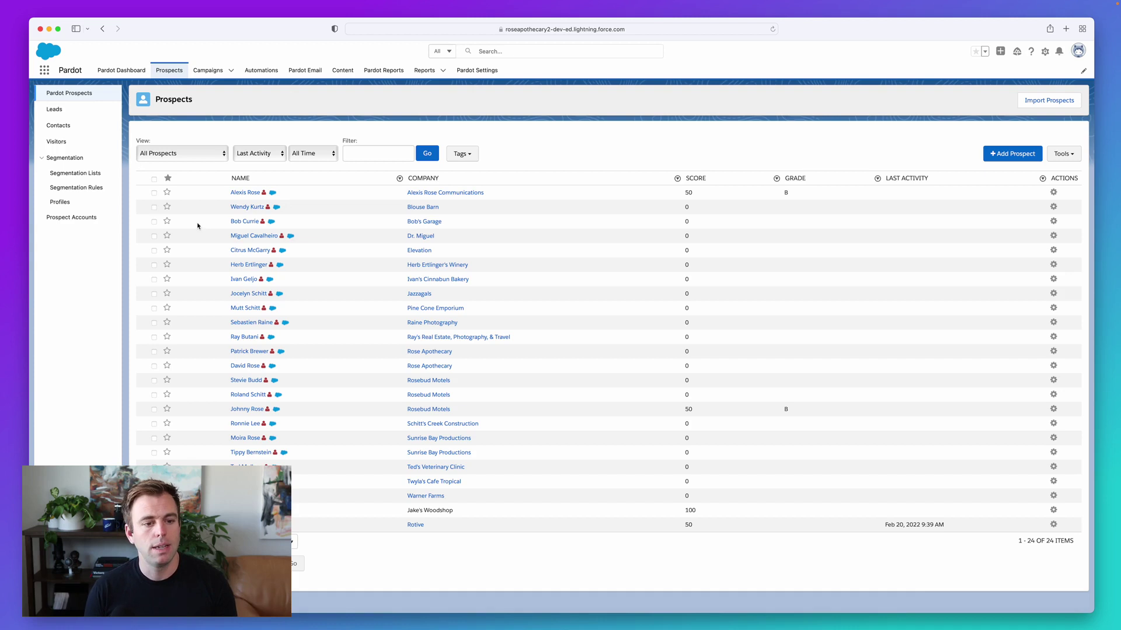
{"action": "left_click", "coordinate": [154, 178]}
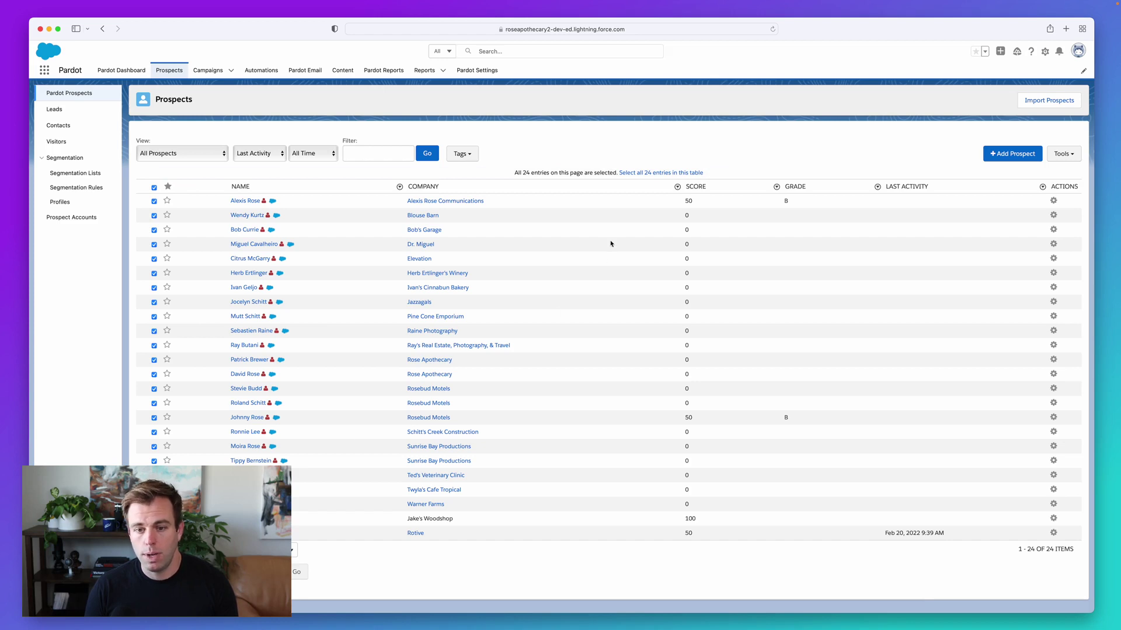
{"action": "left_click", "coordinate": [663, 173]}
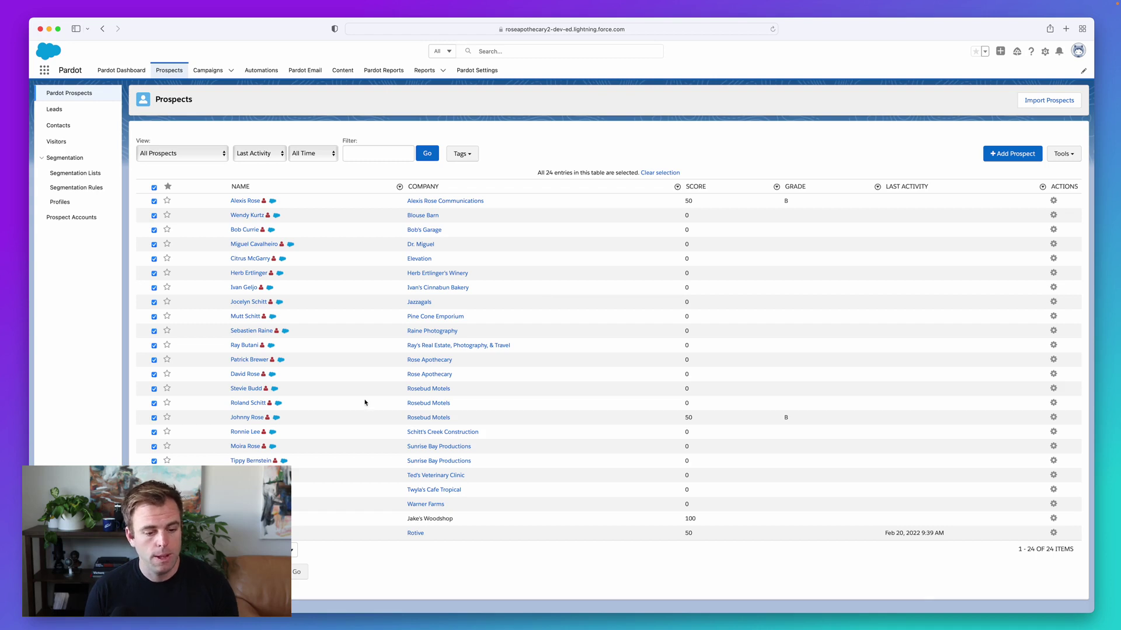
{"action": "left_click", "coordinate": [248, 571]}
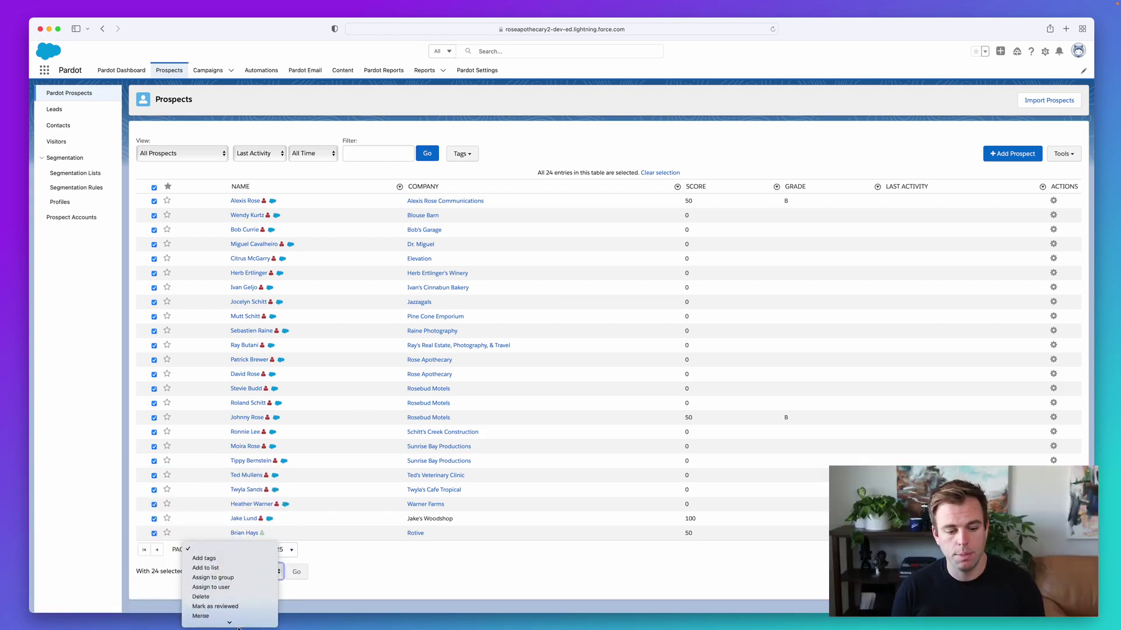
{"action": "scroll", "coordinate": [247, 560], "scroll_direction": "down", "scroll_amount": 2}
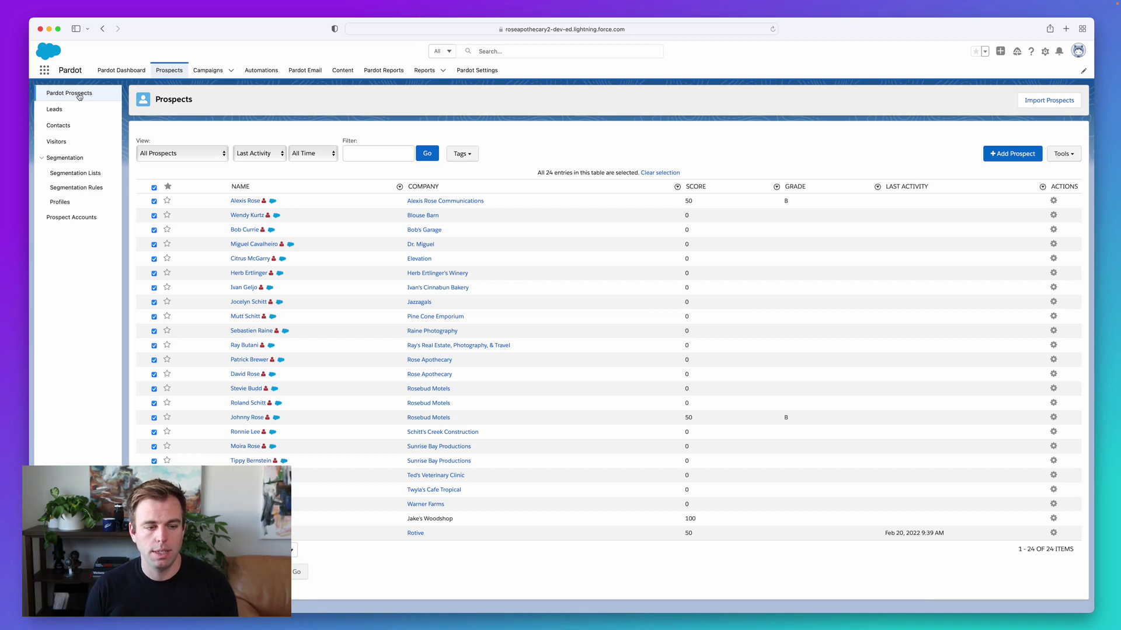
Step: Make the VIP Customers segmentation list CRM visible and update the list
{"action": "left_click", "coordinate": [71, 176]}
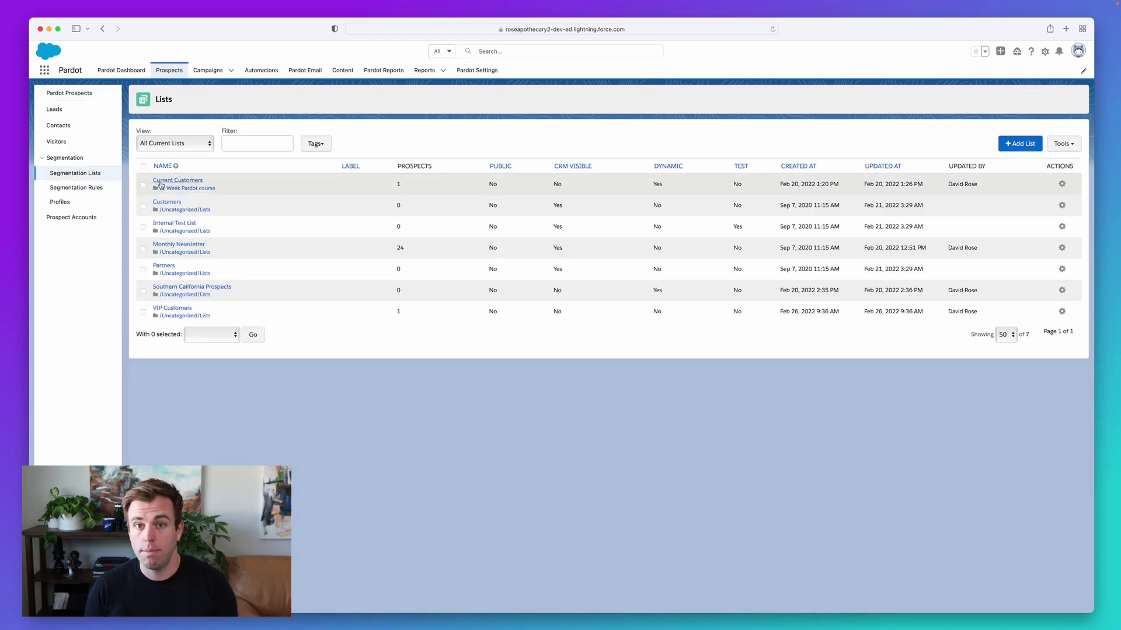
{"action": "left_click", "coordinate": [181, 310]}
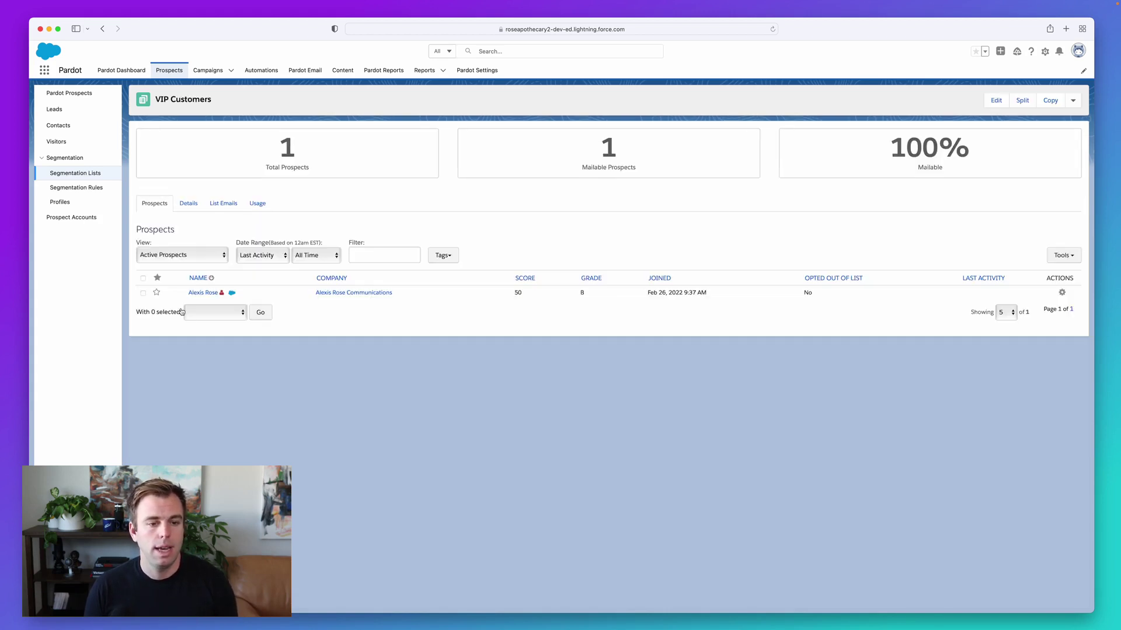
{"action": "left_click", "coordinate": [995, 101]}
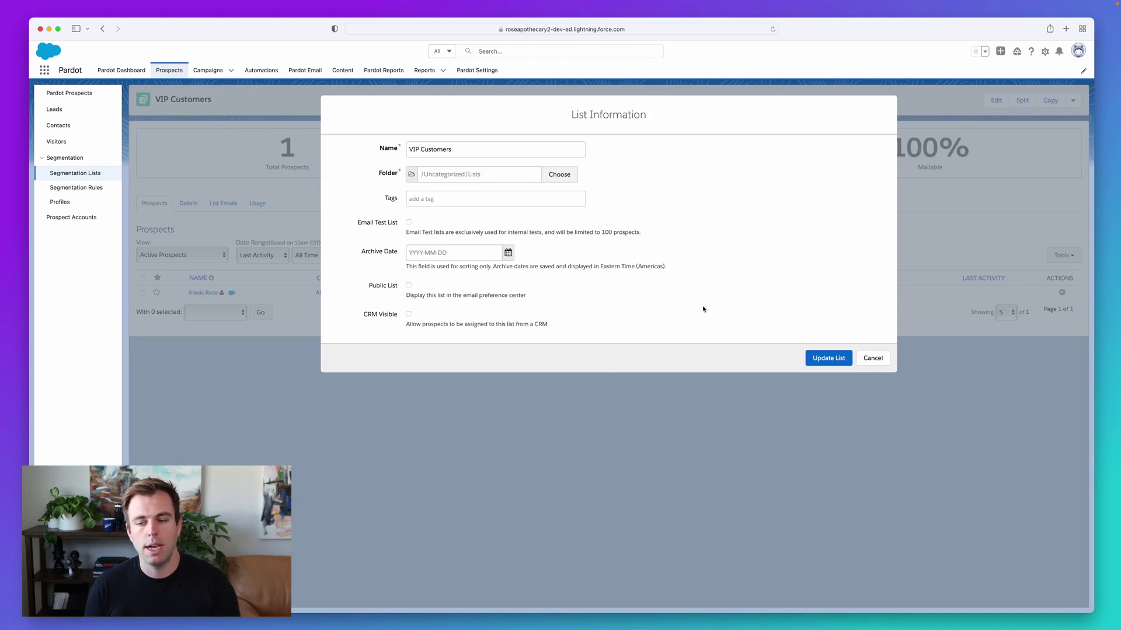
{"action": "left_click", "coordinate": [872, 358]}
{"action": "left_click", "coordinate": [996, 100]}
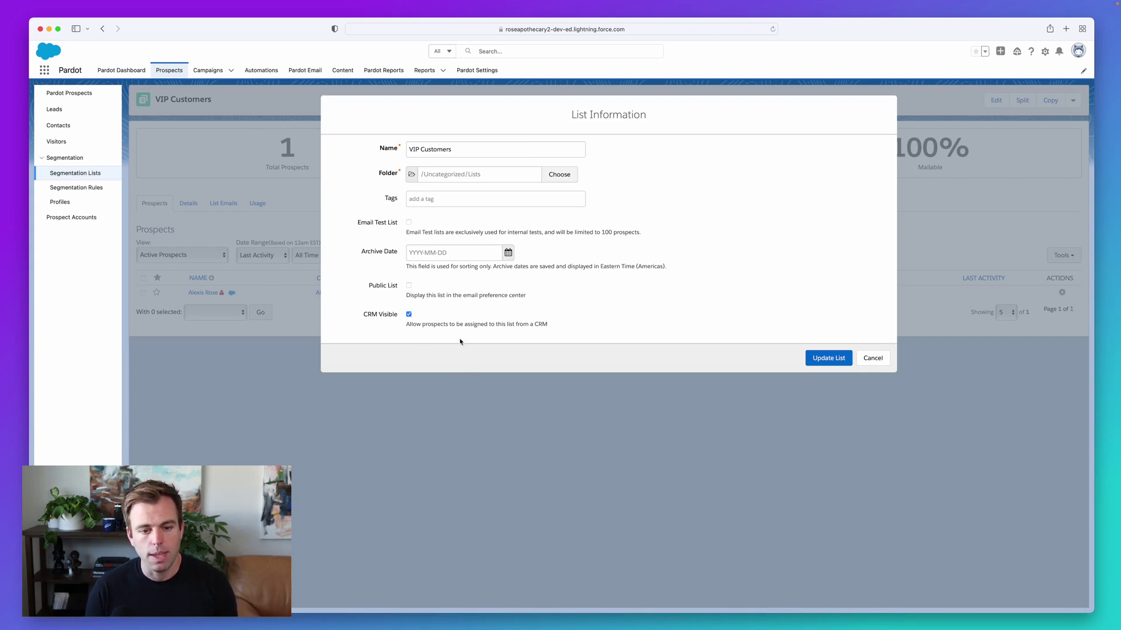
{"action": "left_click_drag", "start_coordinate": [406, 324], "coordinate": [576, 323]}
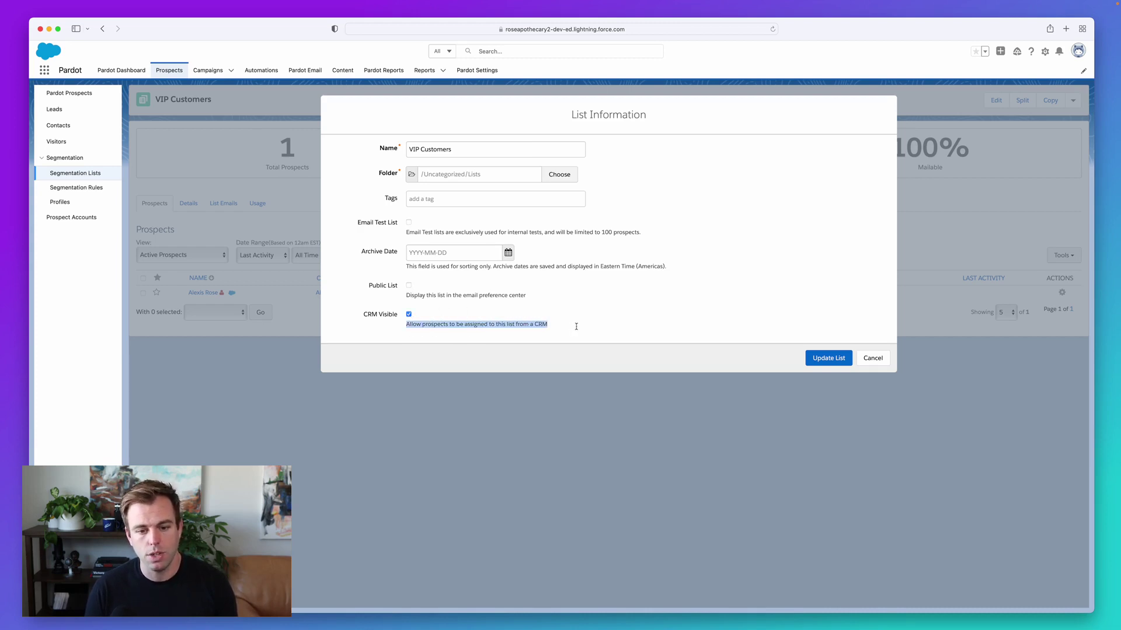
{"action": "left_click", "coordinate": [821, 359]}
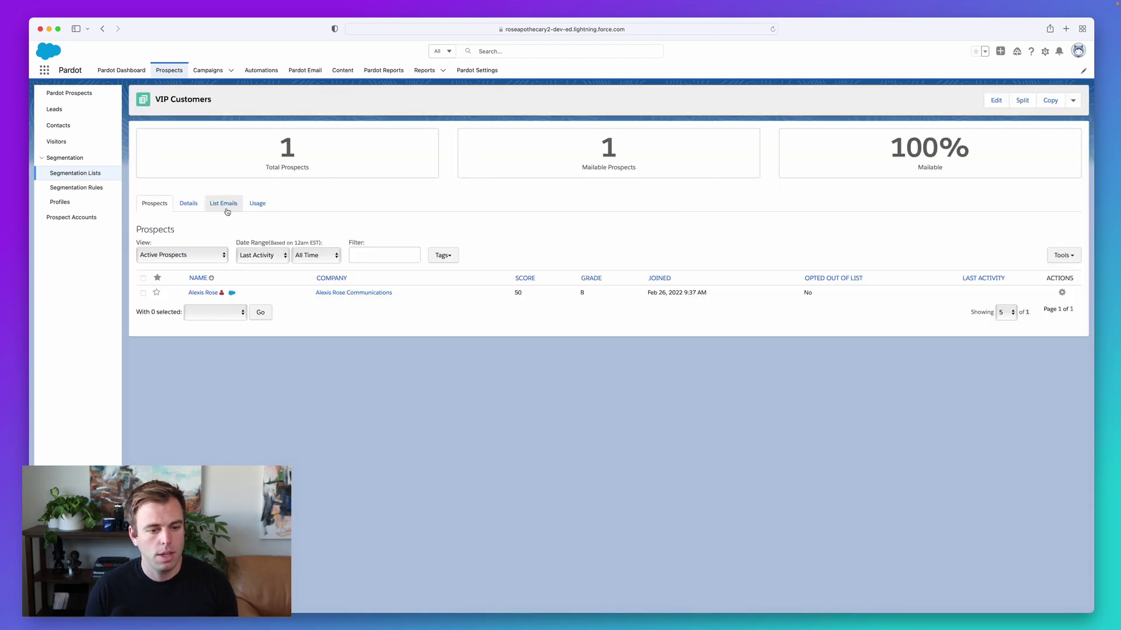
Step: Remove the VIP Customers list from the Pardot prospect lists on the VIP prospect's linked CRM contact record and save
{"action": "left_click", "coordinate": [198, 294]}
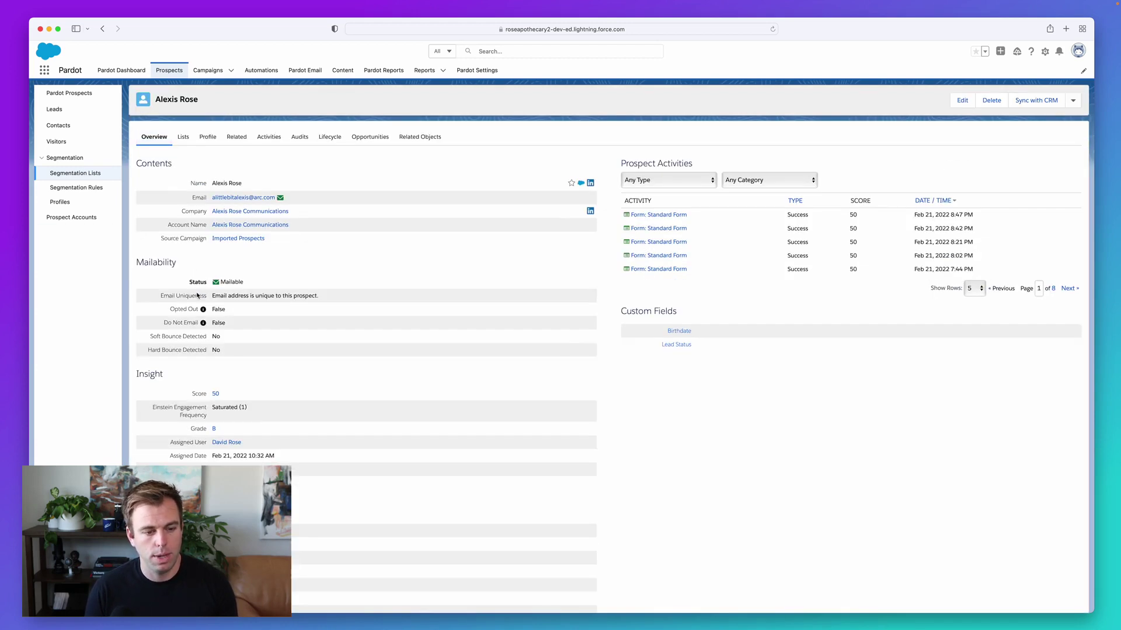
{"action": "left_click", "coordinate": [581, 184]}
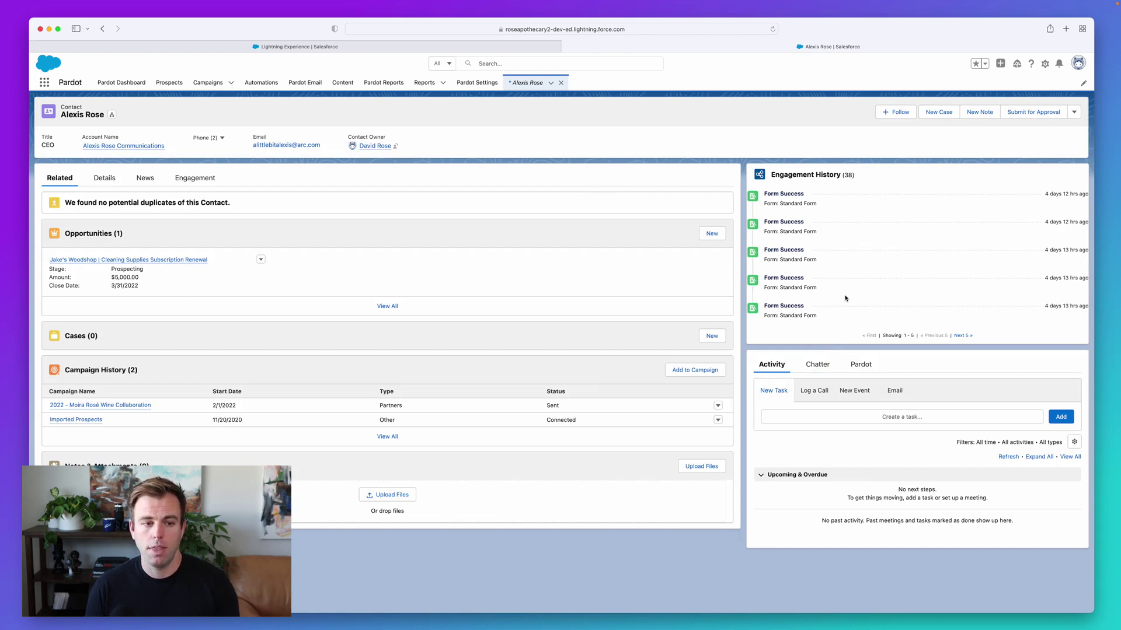
{"action": "left_click", "coordinate": [863, 359]}
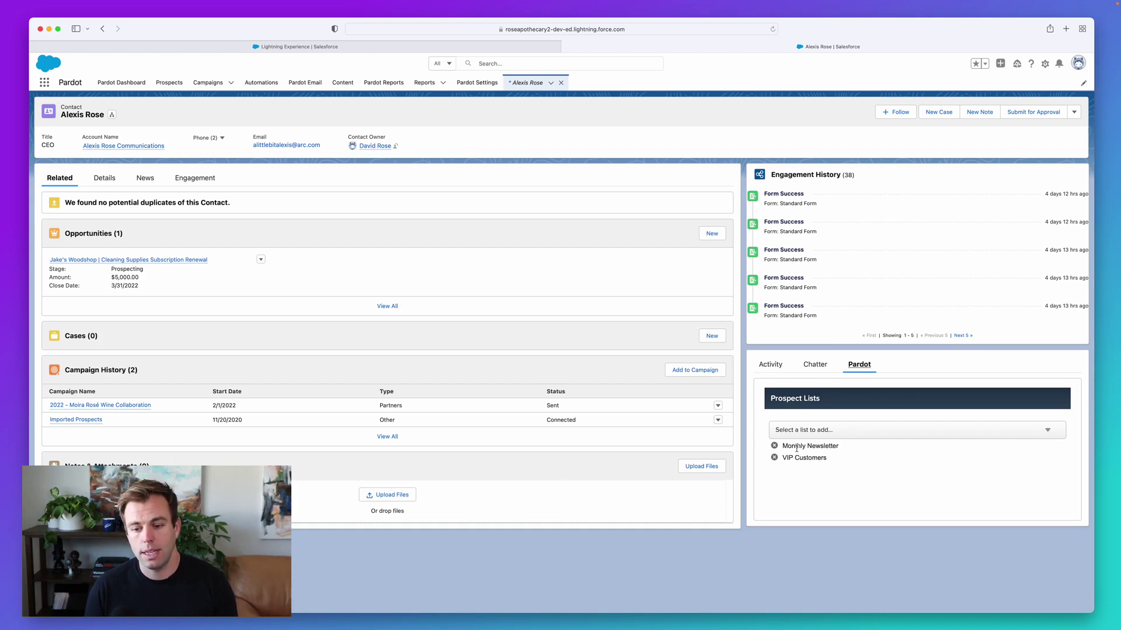
{"action": "left_click", "coordinate": [809, 431]}
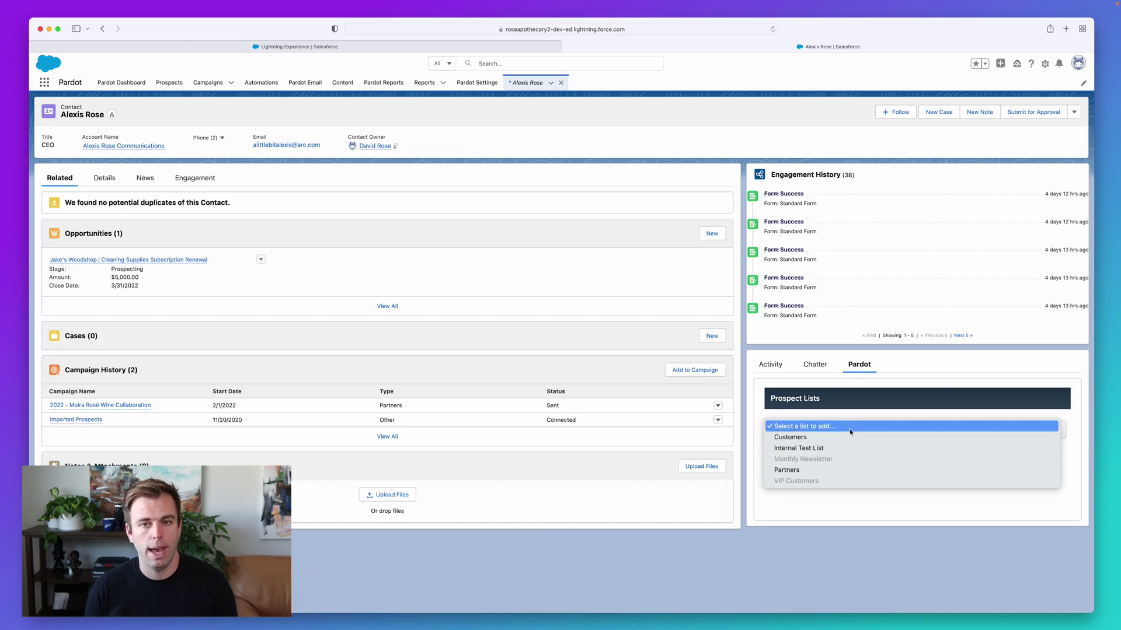
{"action": "left_click", "coordinate": [845, 428]}
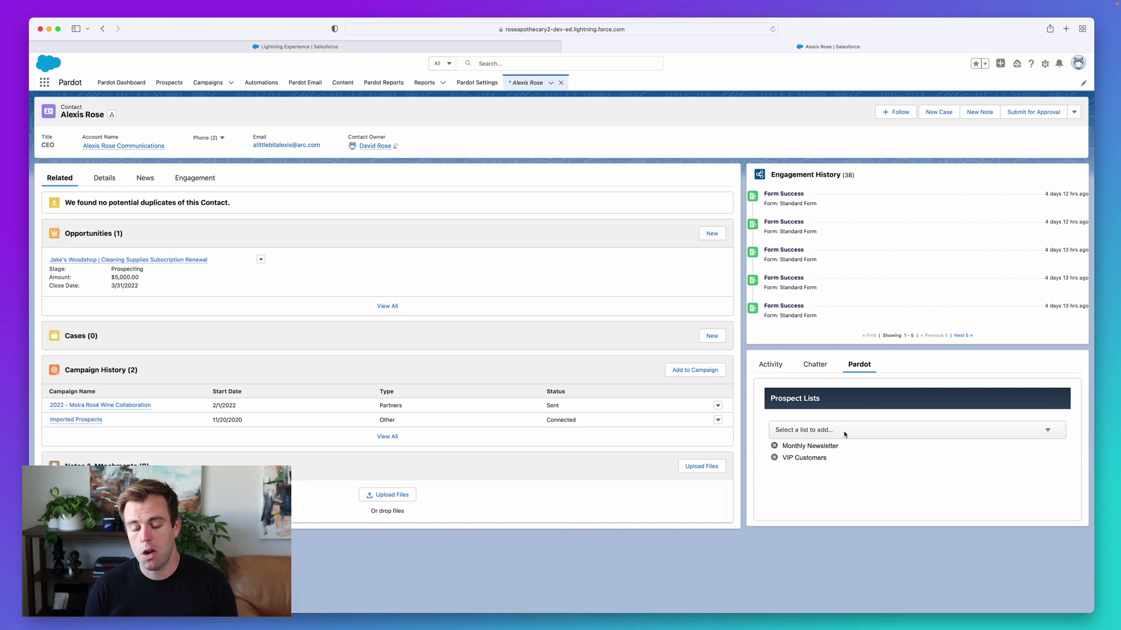
{"action": "left_click", "coordinate": [775, 459]}
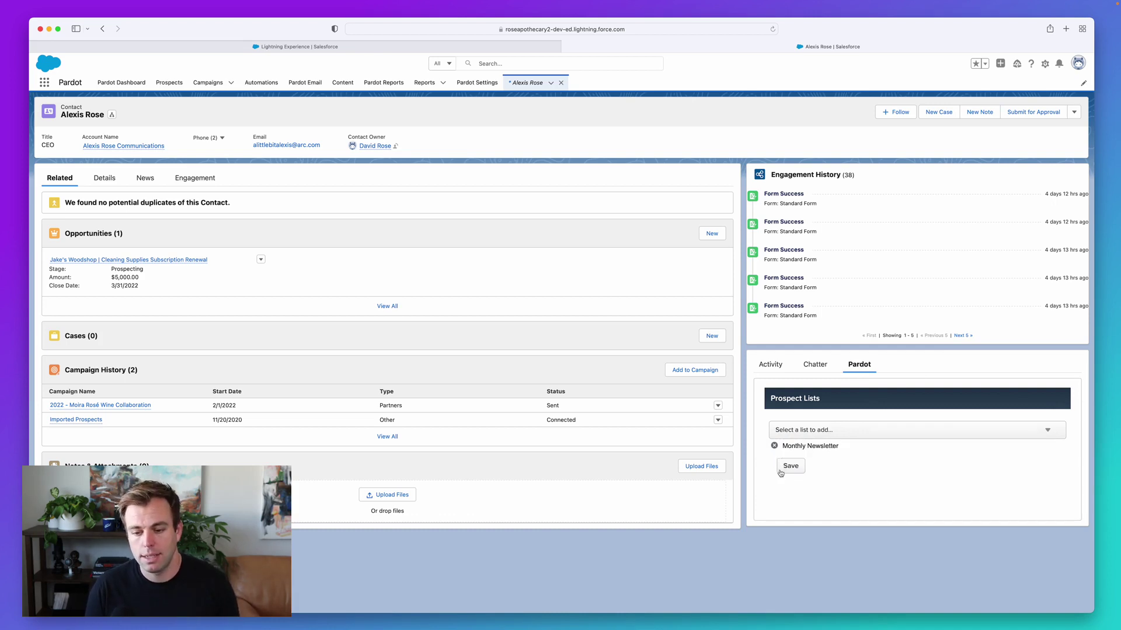
{"action": "left_click", "coordinate": [790, 467]}
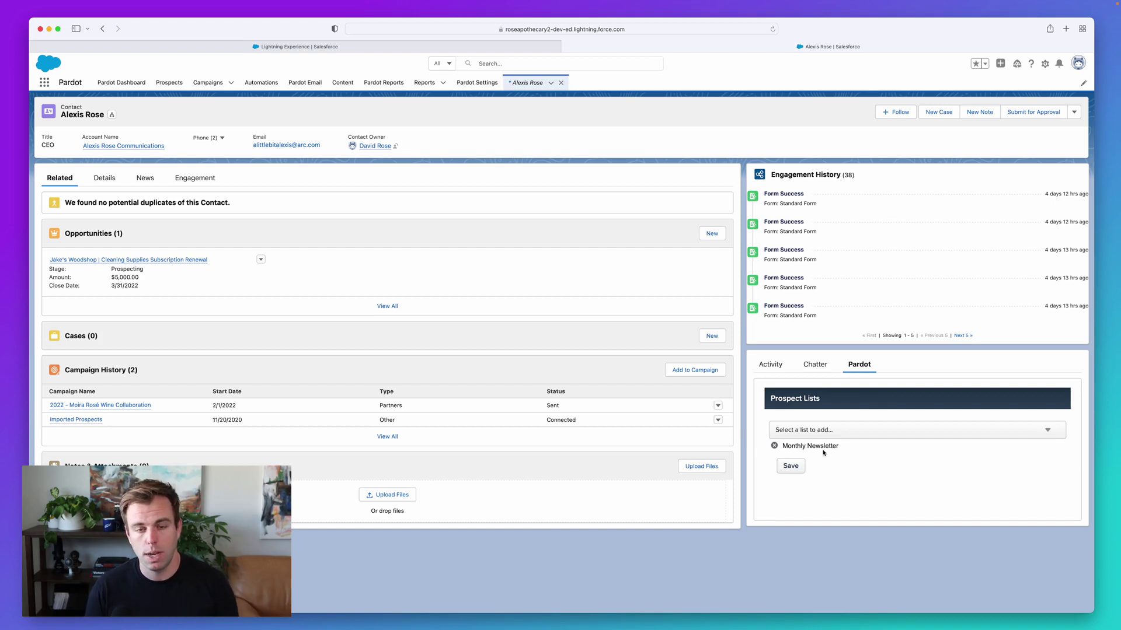
Step: Open the VIP Customers segmentation list to check its current prospect membership
{"action": "left_click", "coordinate": [170, 82]}
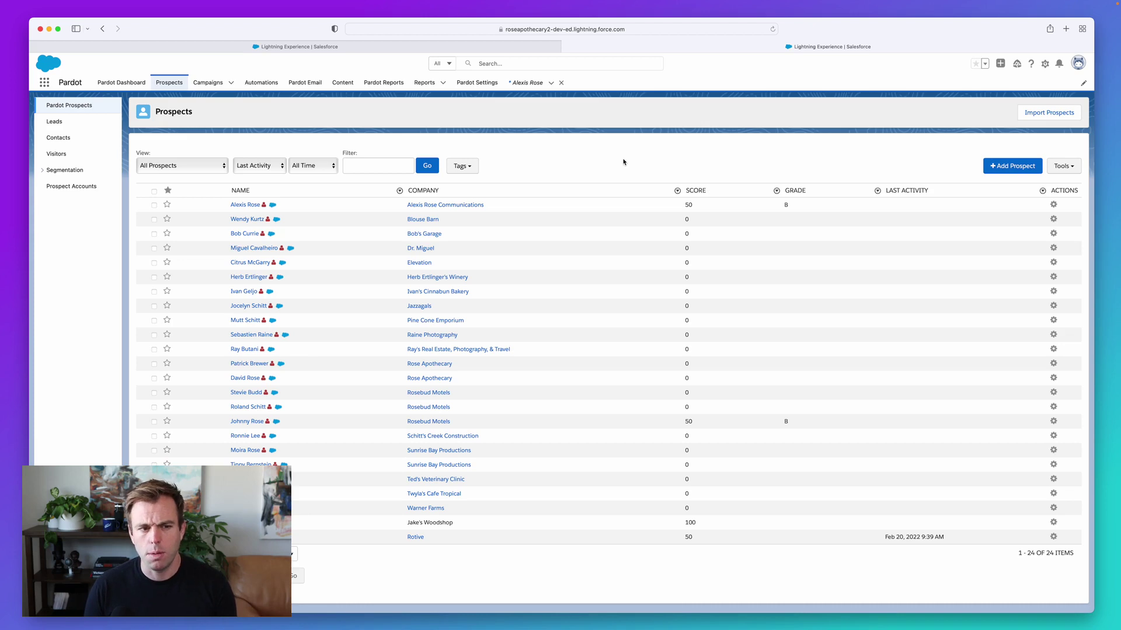
{"action": "left_click", "coordinate": [52, 170]}
{"action": "left_click", "coordinate": [81, 187]}
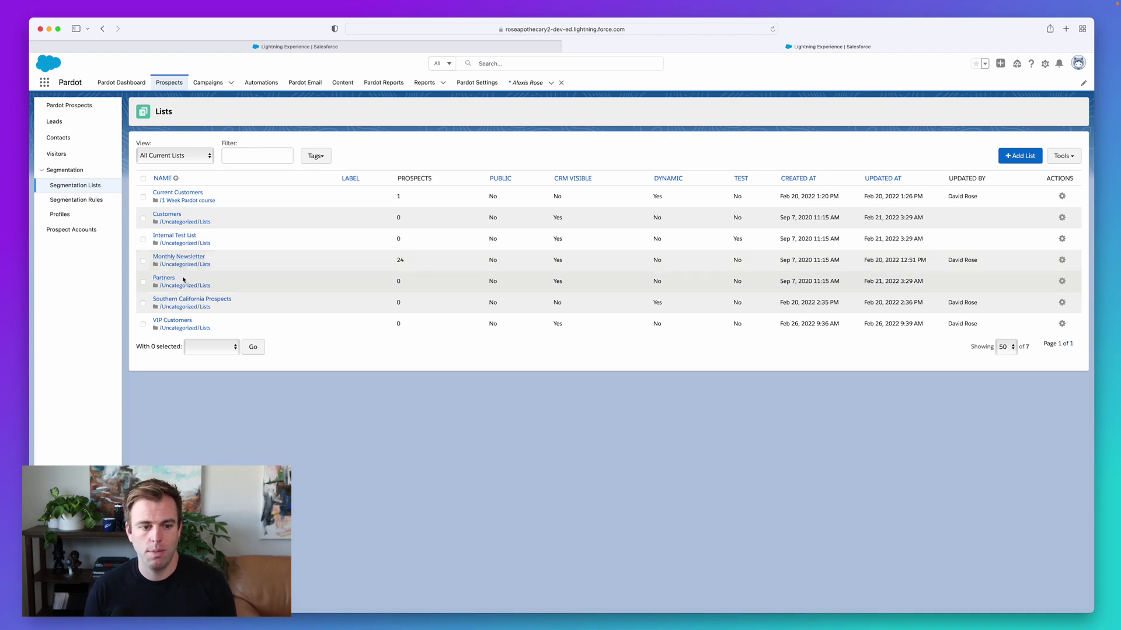
{"action": "left_click", "coordinate": [177, 321]}
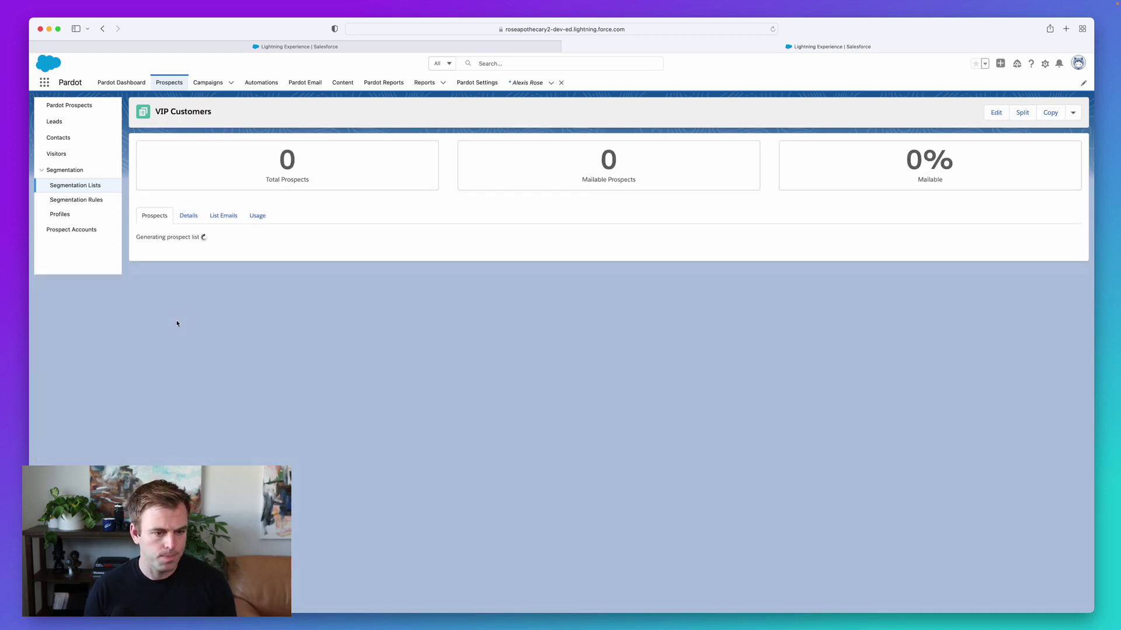
{"action": "left_click", "coordinate": [996, 113]}
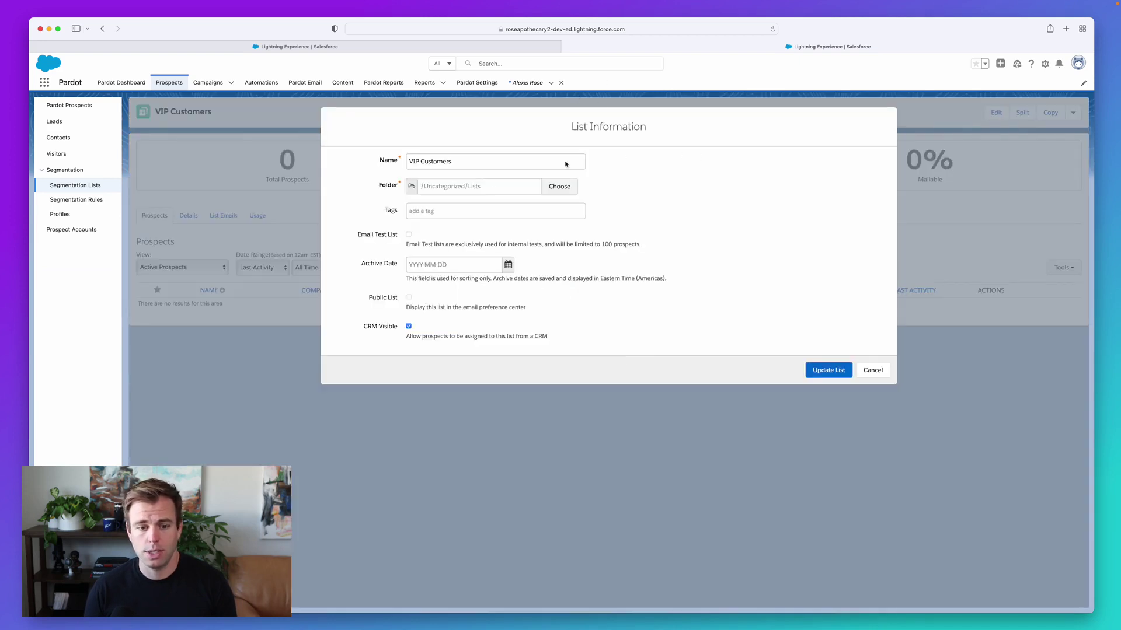
{"action": "left_click", "coordinate": [408, 234]}
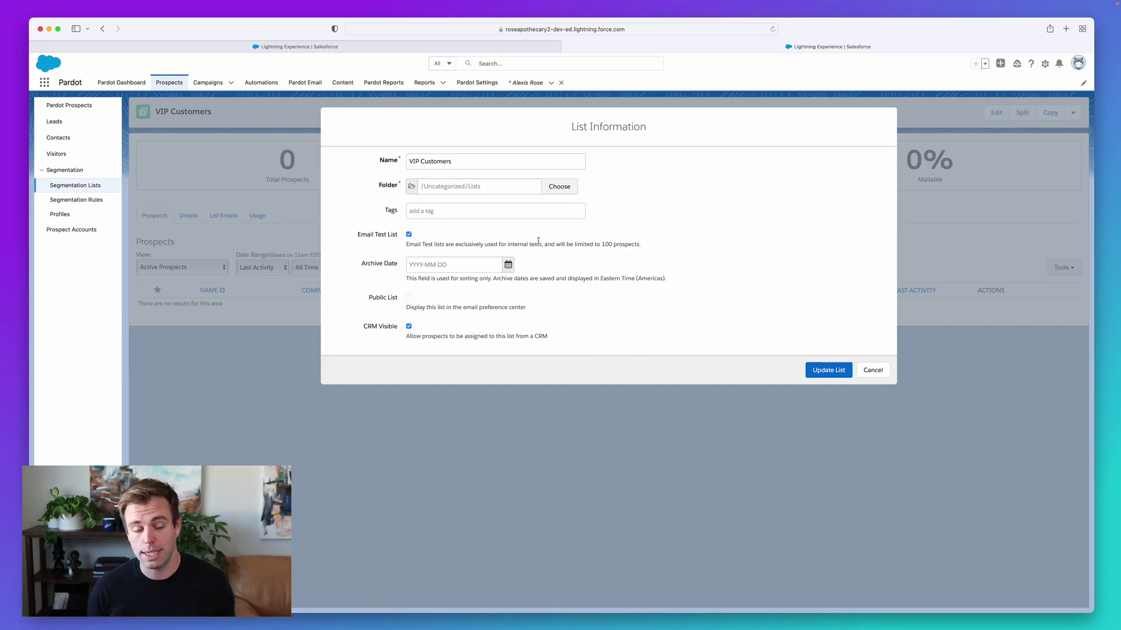
{"action": "left_click", "coordinate": [409, 234]}
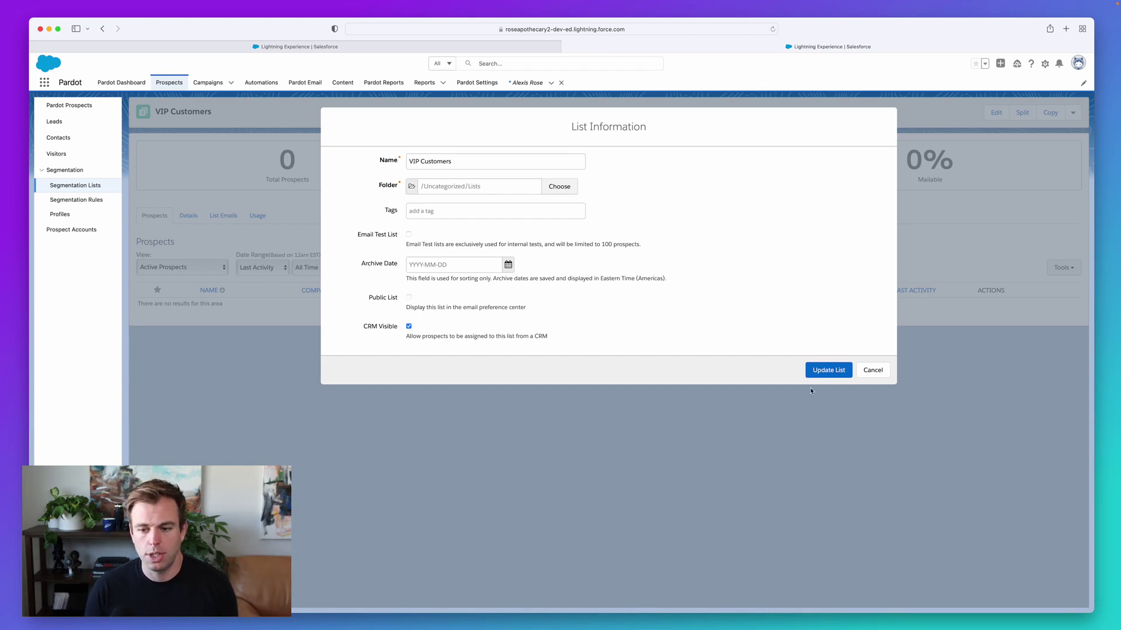
{"action": "left_click", "coordinate": [876, 370]}
Step: Create a segmentation list named "Sales Team Test Lists" with the Email Test List option enabled
{"action": "left_click", "coordinate": [86, 186]}
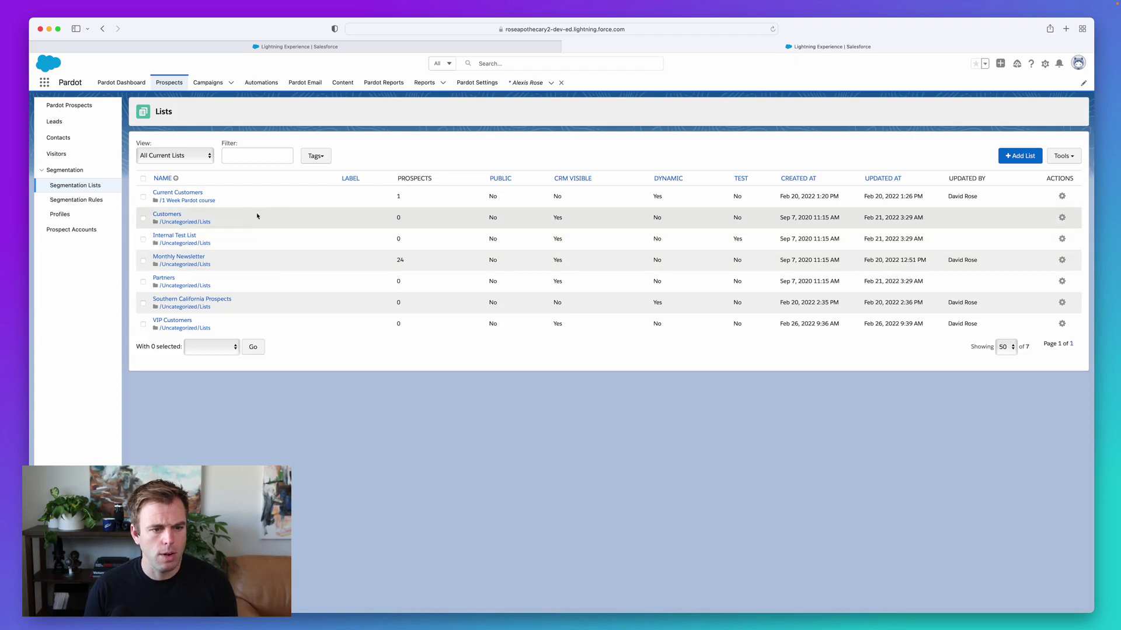
{"action": "left_click_drag", "start_coordinate": [189, 234], "coordinate": [158, 235]}
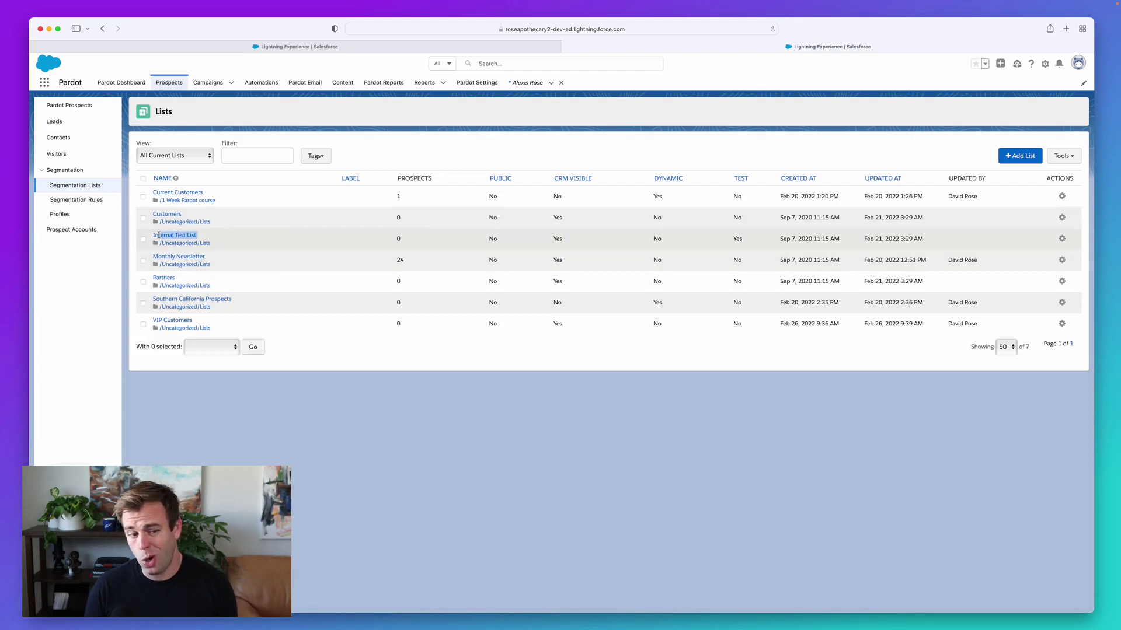
{"action": "left_click", "coordinate": [1019, 156]}
{"action": "left_click", "coordinate": [492, 162]}
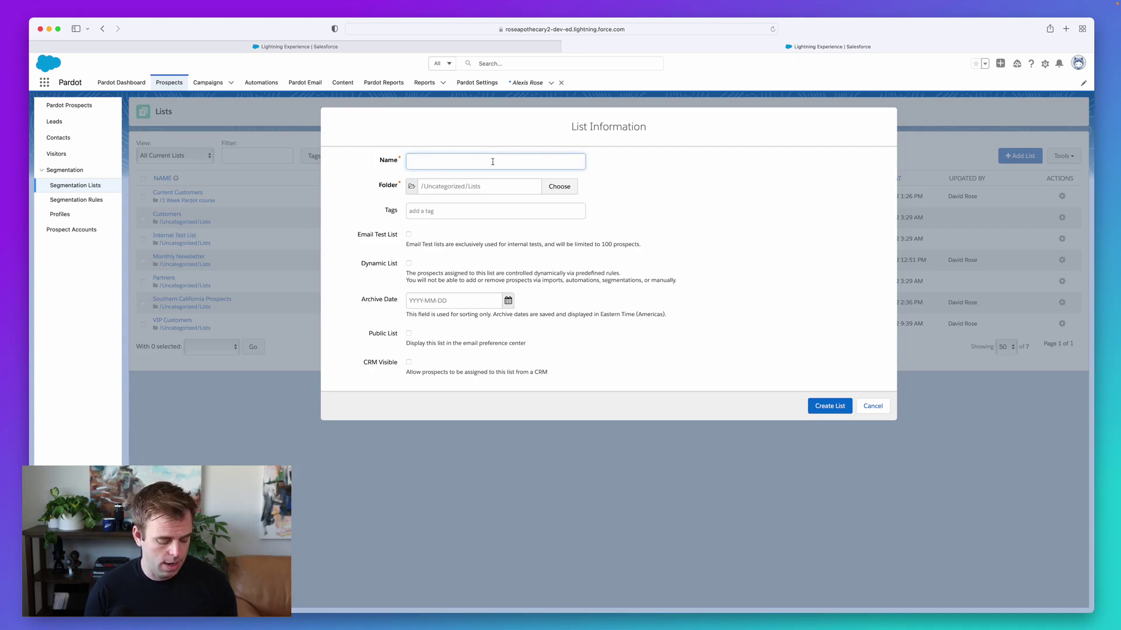
{"action": "type", "text": "Sales Team List"}
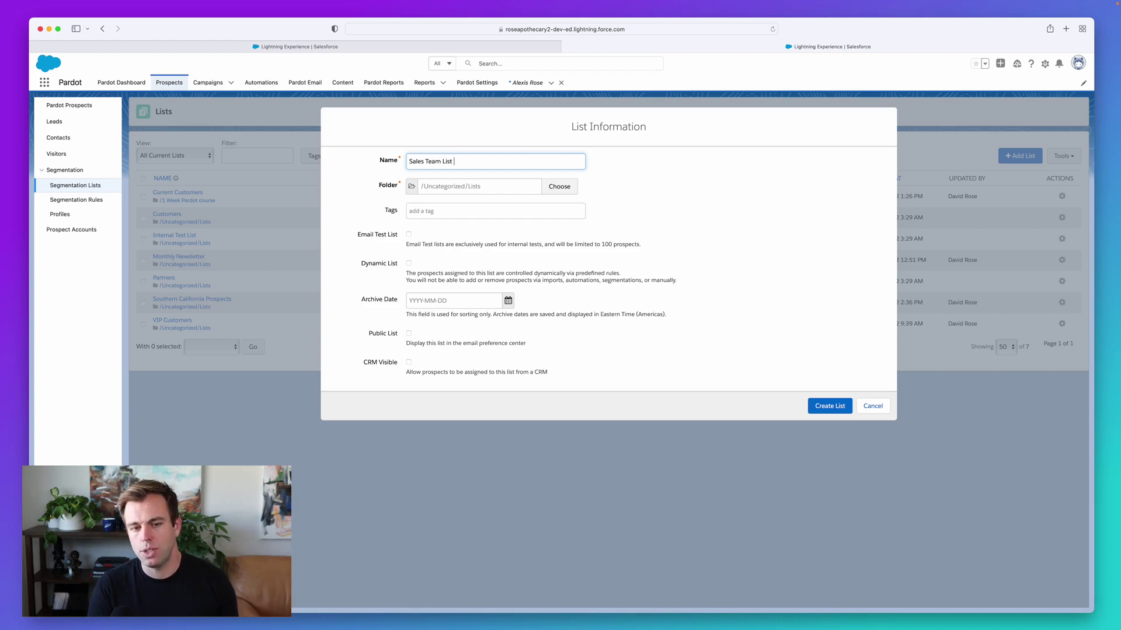
{"action": "key", "text": "BackSpace"}
{"action": "key", "text": "BackSpace"}
{"action": "key", "text": "BackSpace"}
{"action": "key", "text": "BackSpace"}
{"action": "key", "text": "BackSpace"}
{"action": "type", "text": "Test Lists"}
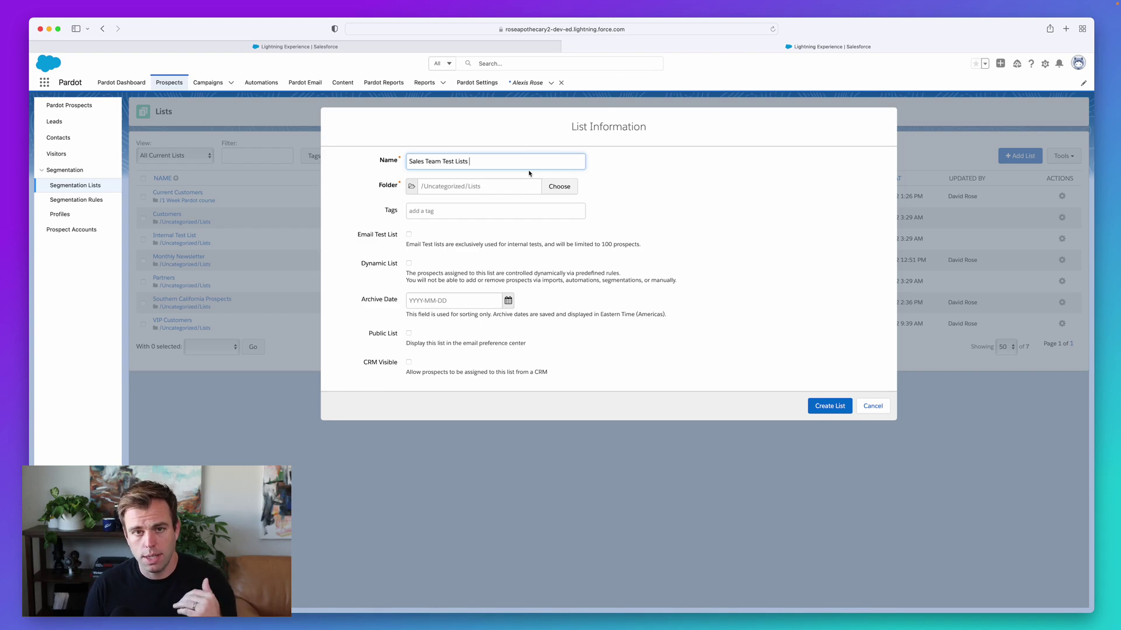
{"action": "left_click", "coordinate": [409, 235]}
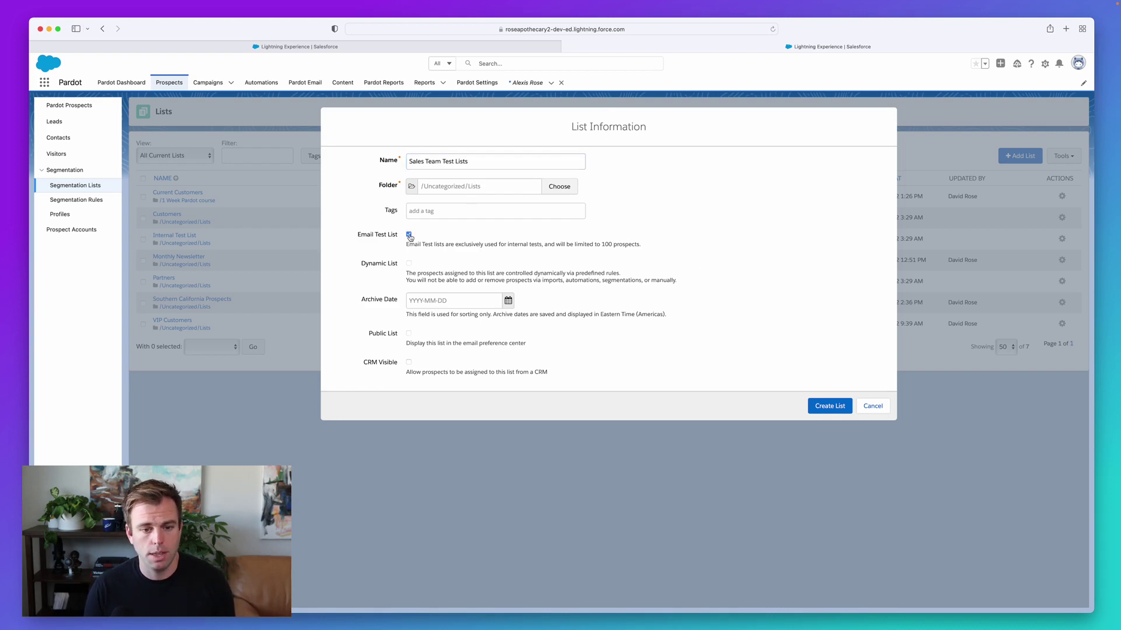
{"action": "left_click", "coordinate": [824, 412]}
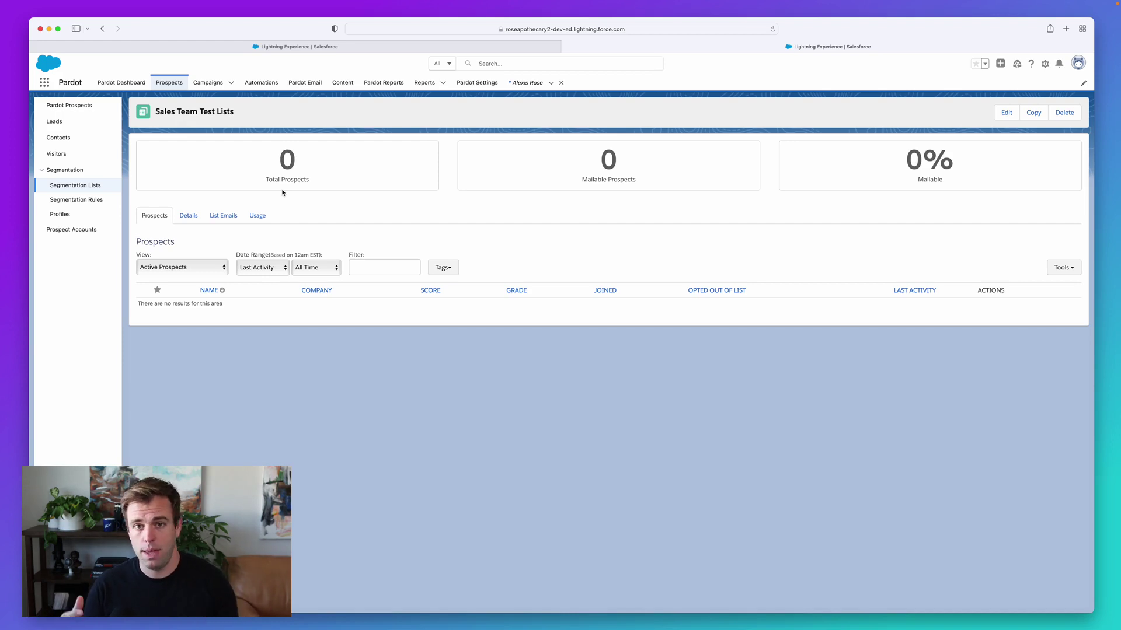
Step: Create prospects from all users in Pardot's user management and add them to the Sales Team Test Lists test list
{"action": "left_click", "coordinate": [477, 83]}
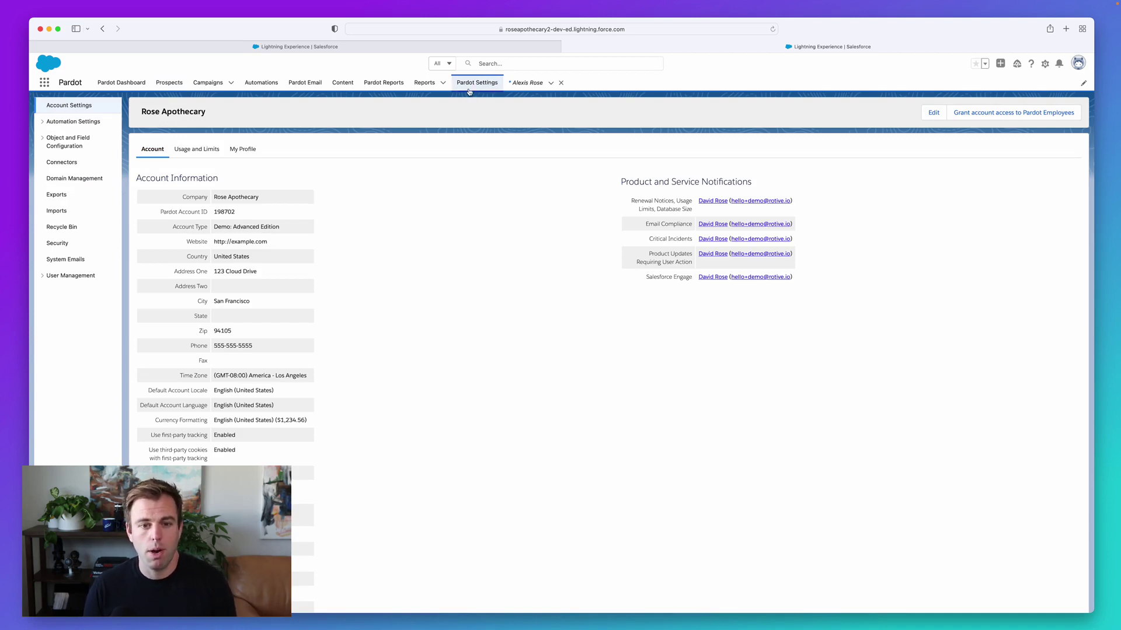
{"action": "left_click", "coordinate": [49, 277]}
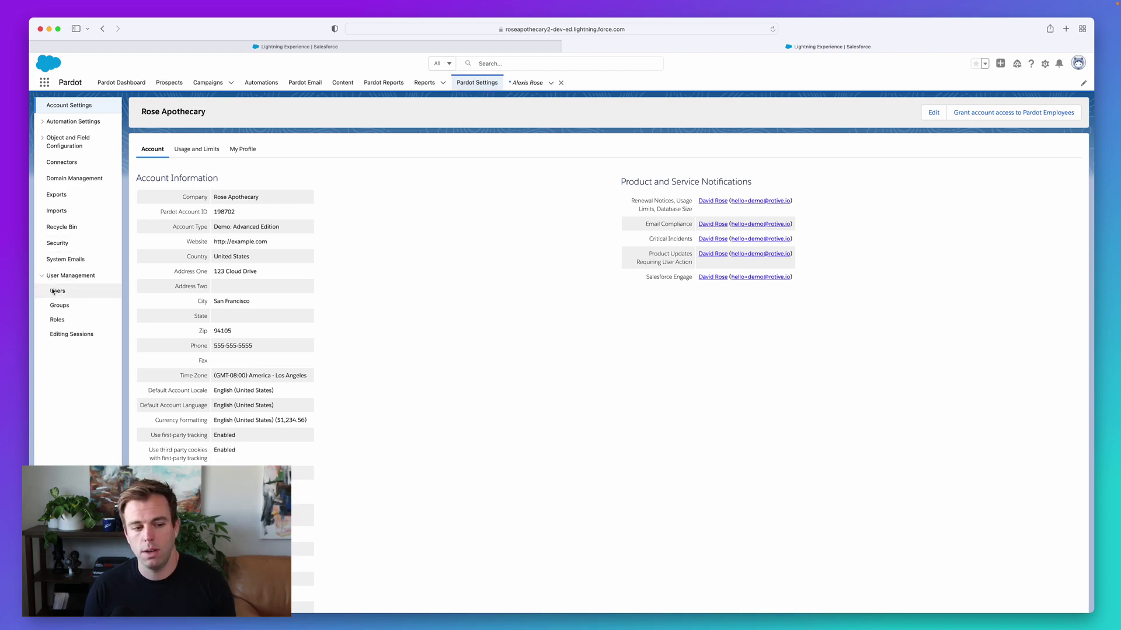
{"action": "left_click", "coordinate": [52, 292]}
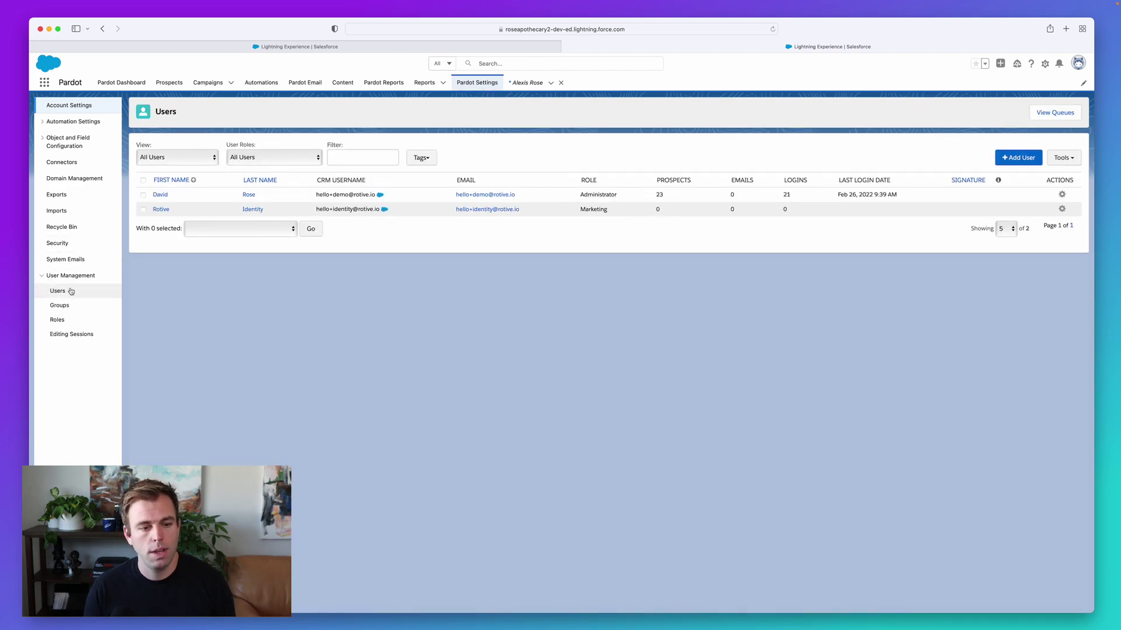
{"action": "left_click", "coordinate": [143, 182]}
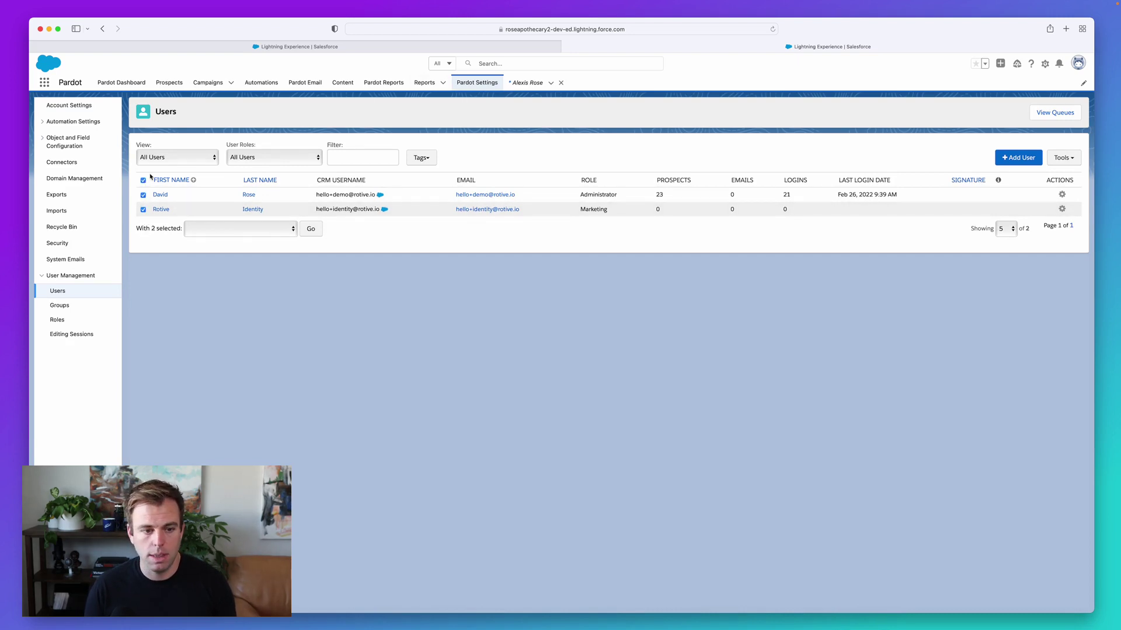
{"action": "left_click", "coordinate": [261, 231]}
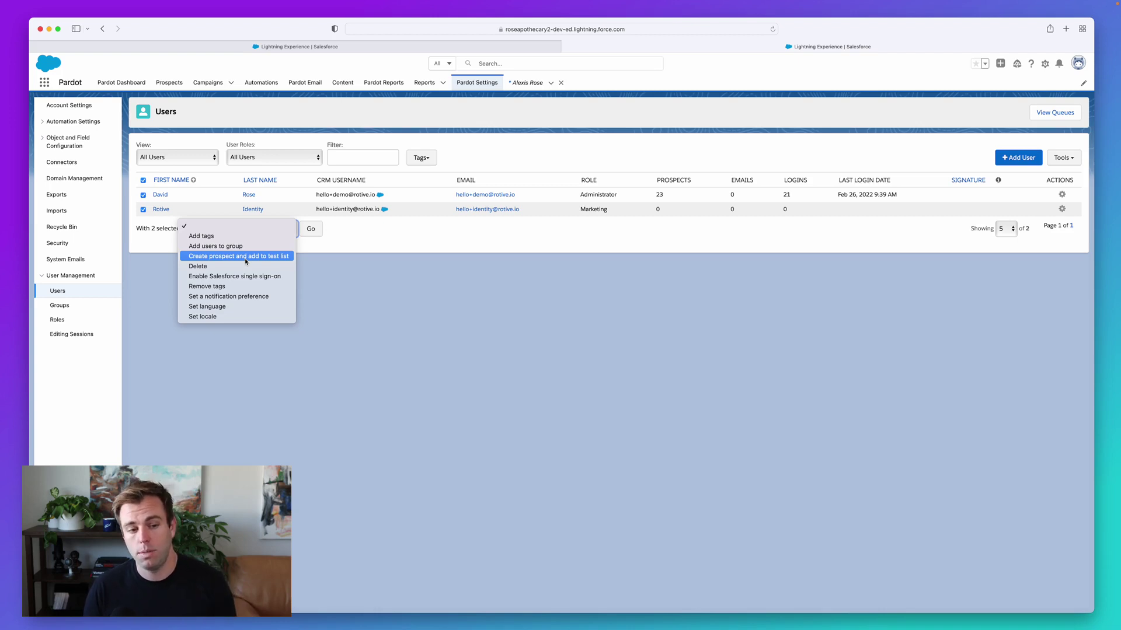
{"action": "left_click", "coordinate": [246, 258]}
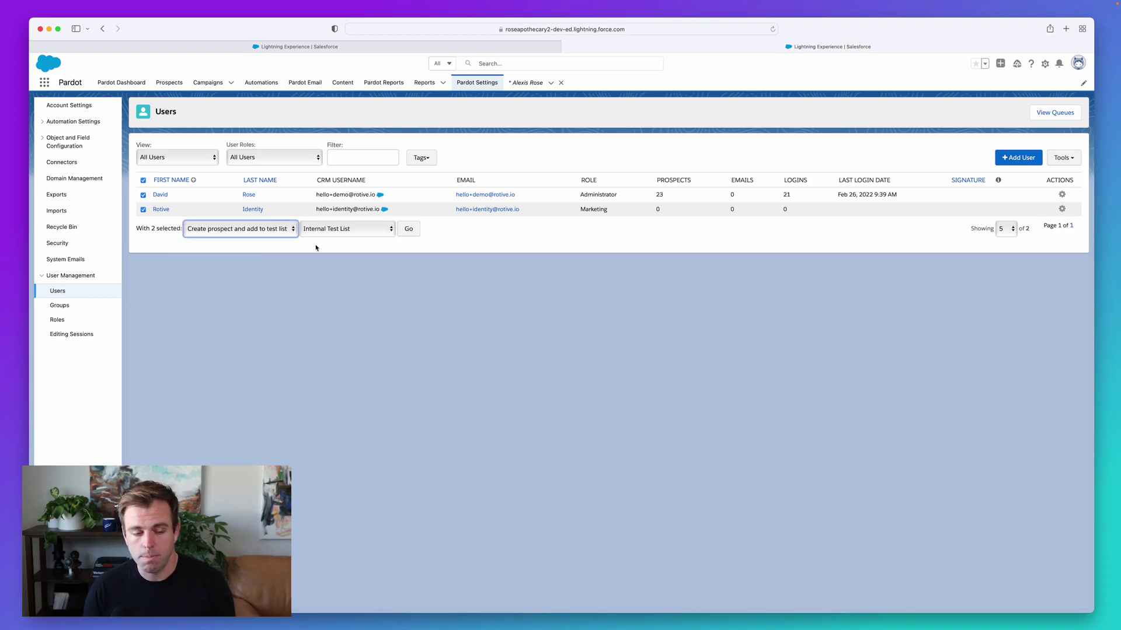
{"action": "left_click", "coordinate": [303, 231]}
{"action": "left_click", "coordinate": [292, 239]}
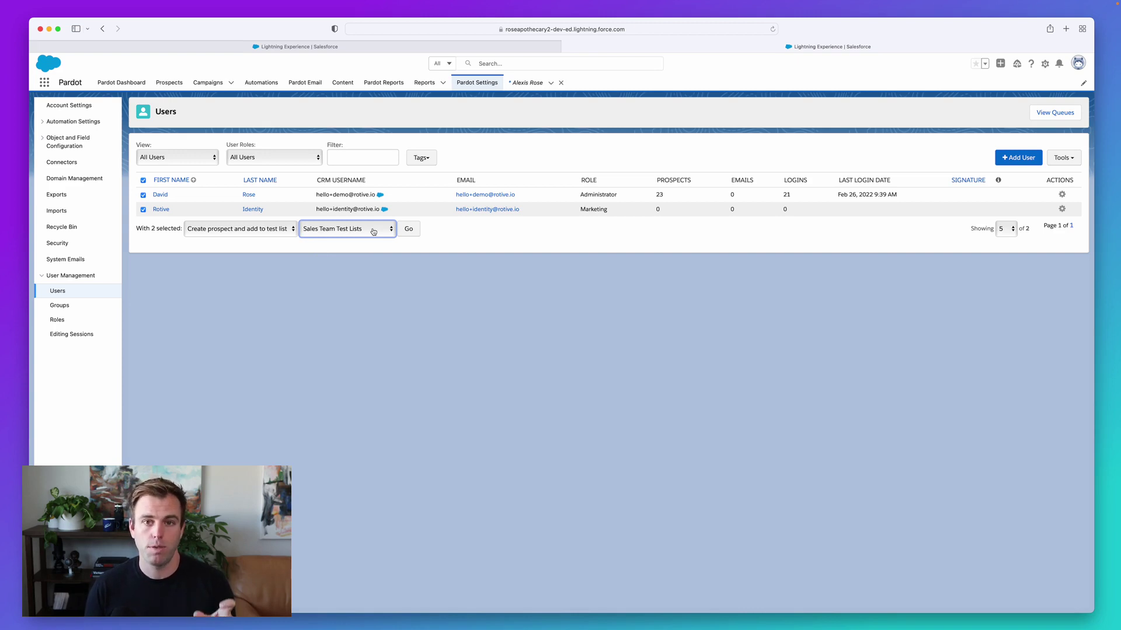
{"action": "left_click", "coordinate": [409, 229]}
{"action": "left_click", "coordinate": [642, 329]}
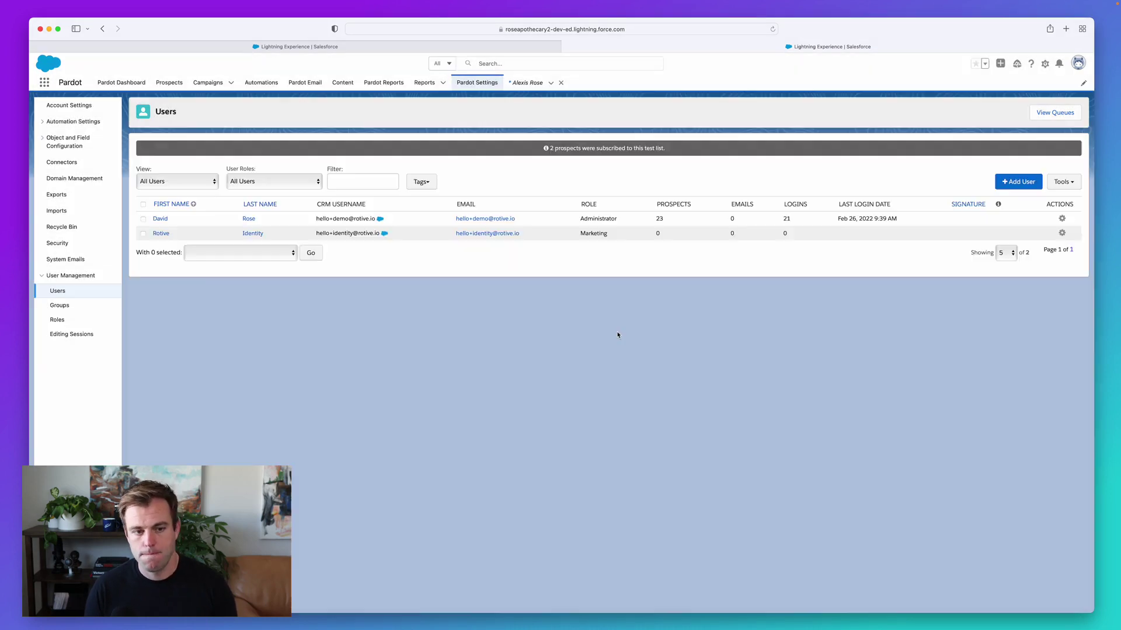
Step: Open the Sales Team Test Lists segmentation list to check its prospect members
{"action": "left_click", "coordinate": [159, 83]}
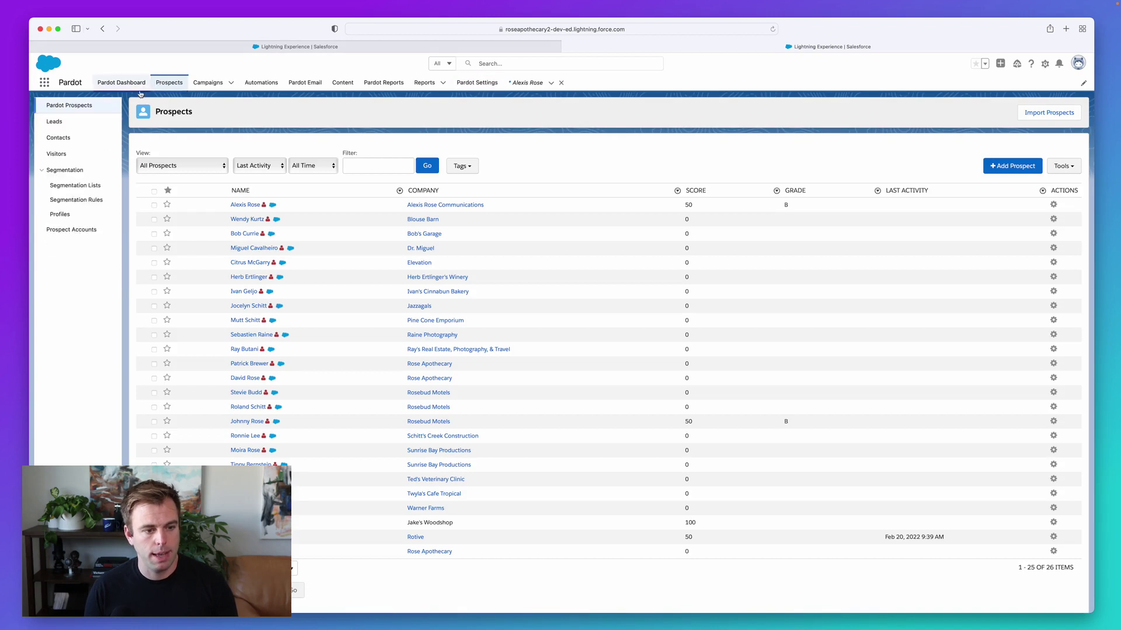
{"action": "left_click", "coordinate": [69, 187]}
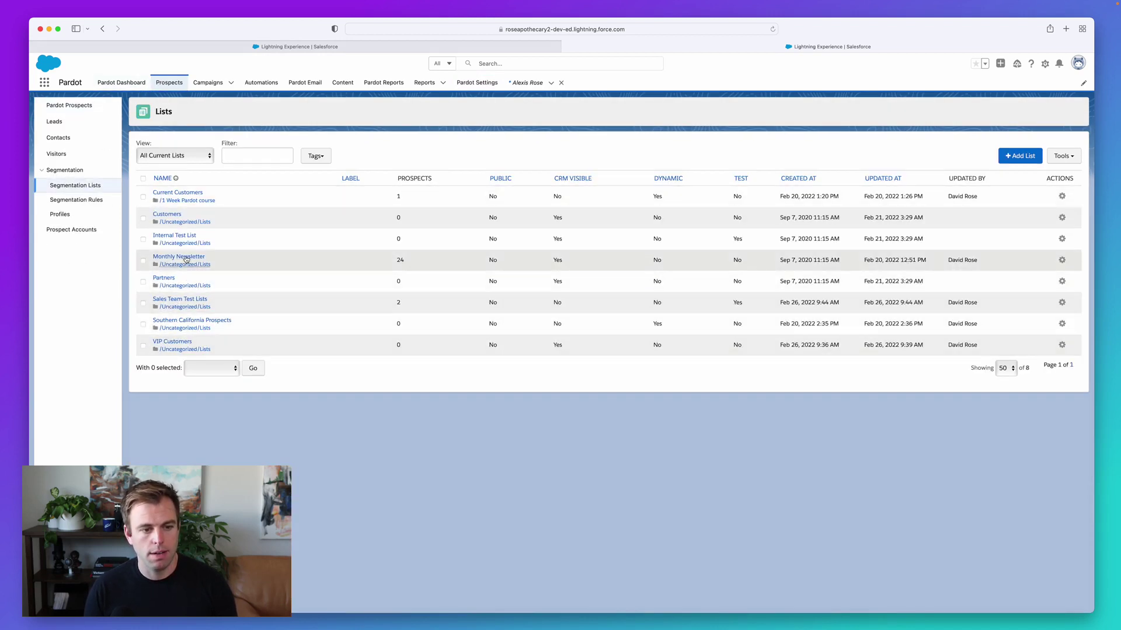
{"action": "left_click", "coordinate": [187, 300]}
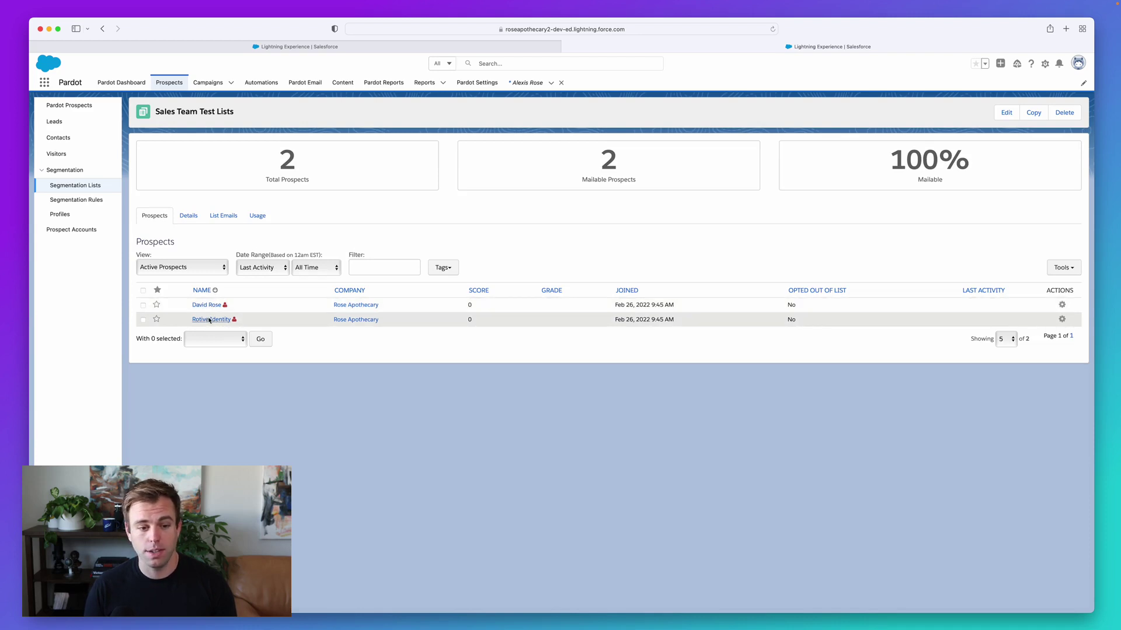
{"action": "left_click", "coordinate": [210, 320]}
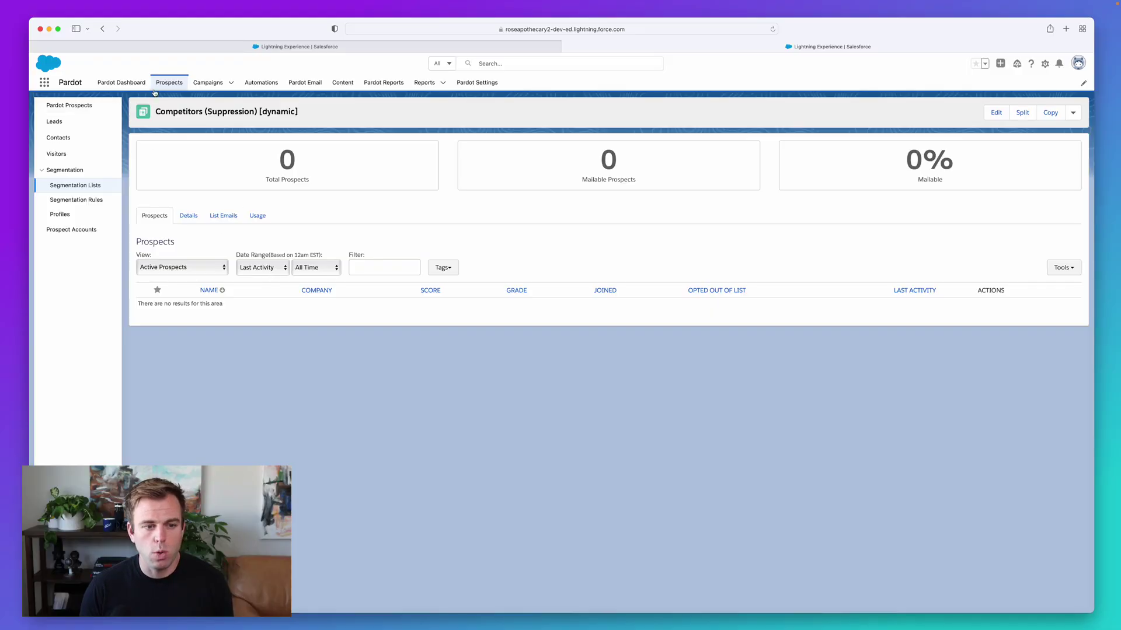
Step: Open the prospect record for the Alexis Rose Communications contact and examine the score of its latest Standard Form activity
{"action": "left_click", "coordinate": [168, 89]}
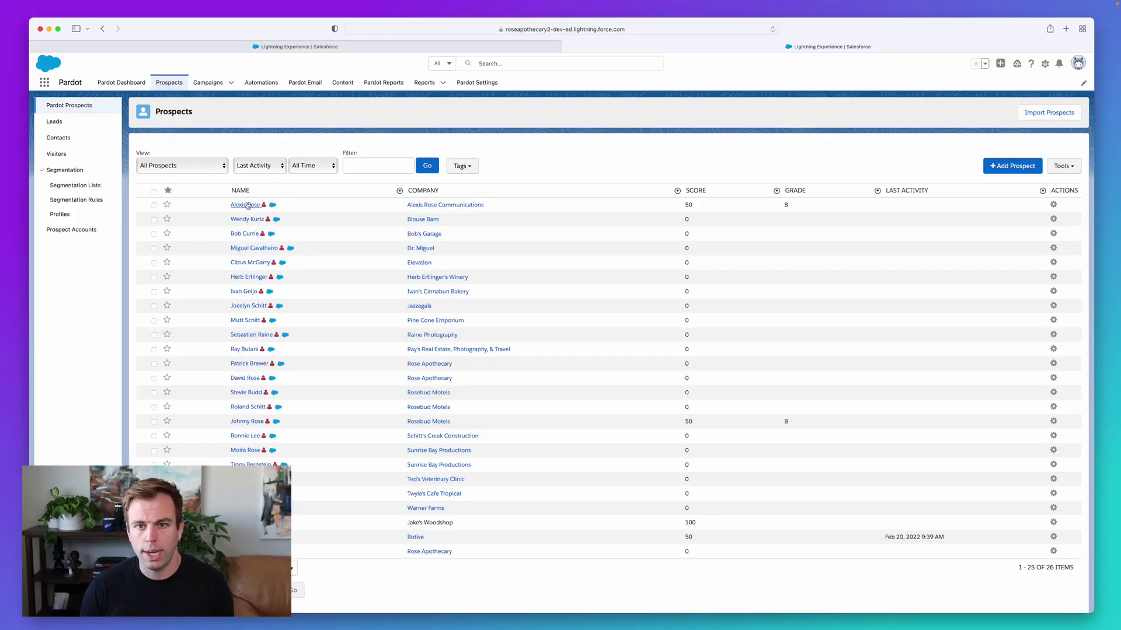
{"action": "left_click", "coordinate": [248, 205]}
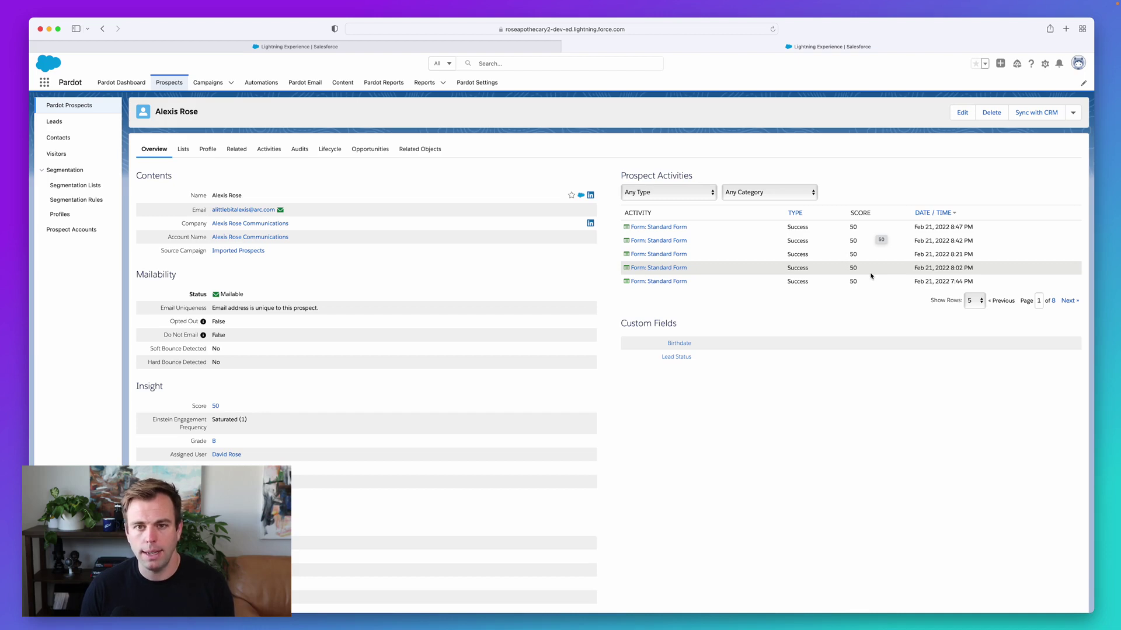
{"action": "left_click", "coordinate": [670, 232]}
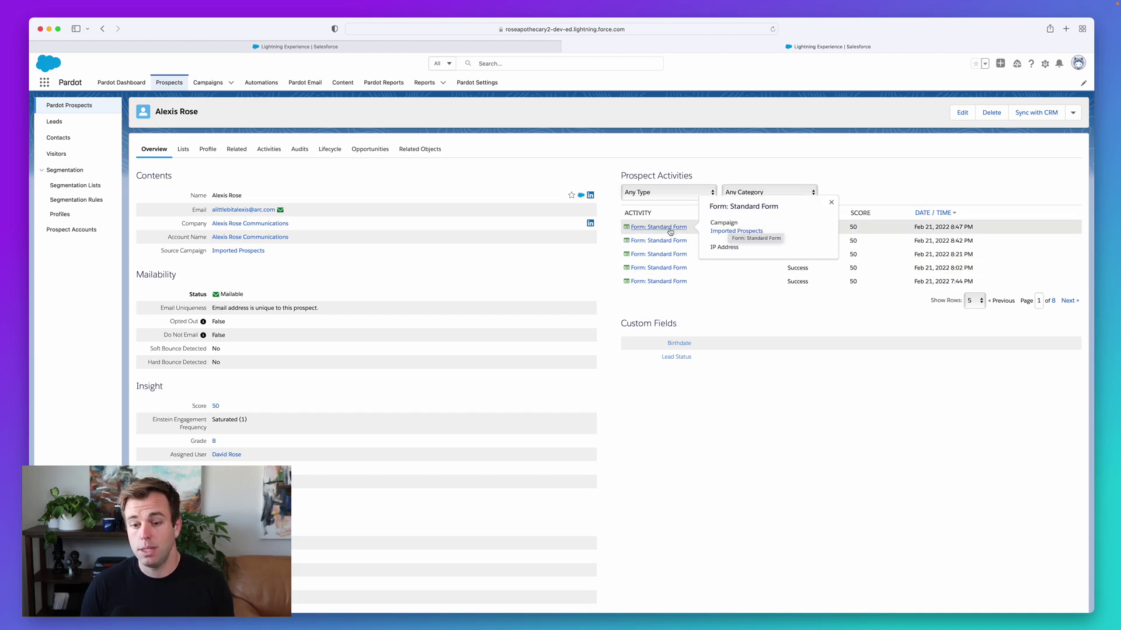
{"action": "left_click", "coordinate": [846, 228]}
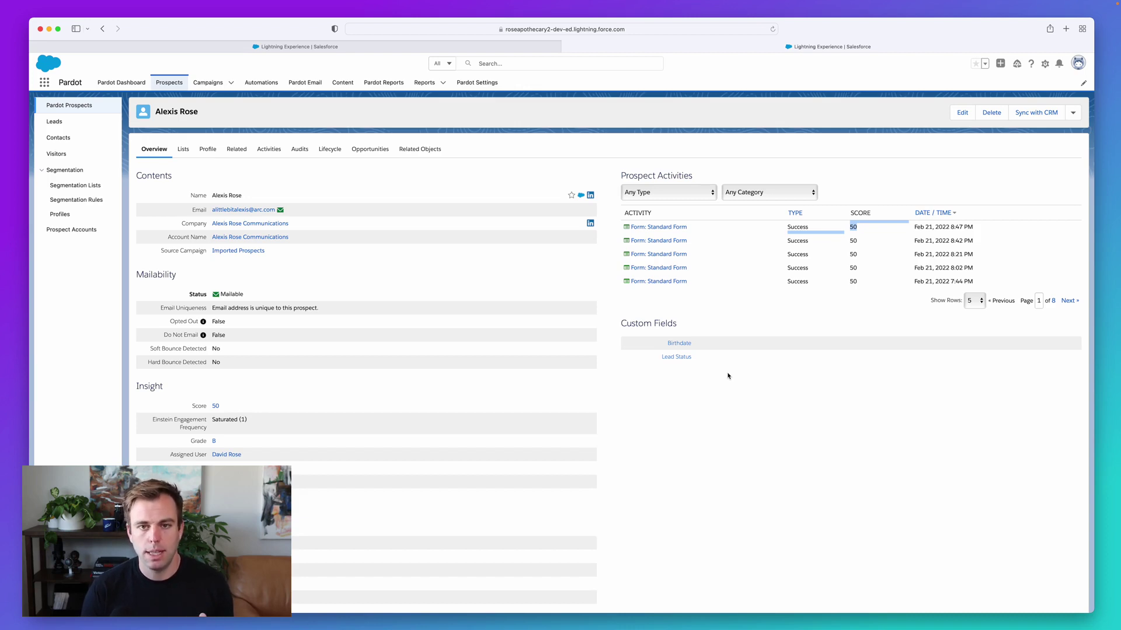
{"action": "left_click", "coordinate": [731, 331]}
{"action": "double_click", "coordinate": [864, 234]}
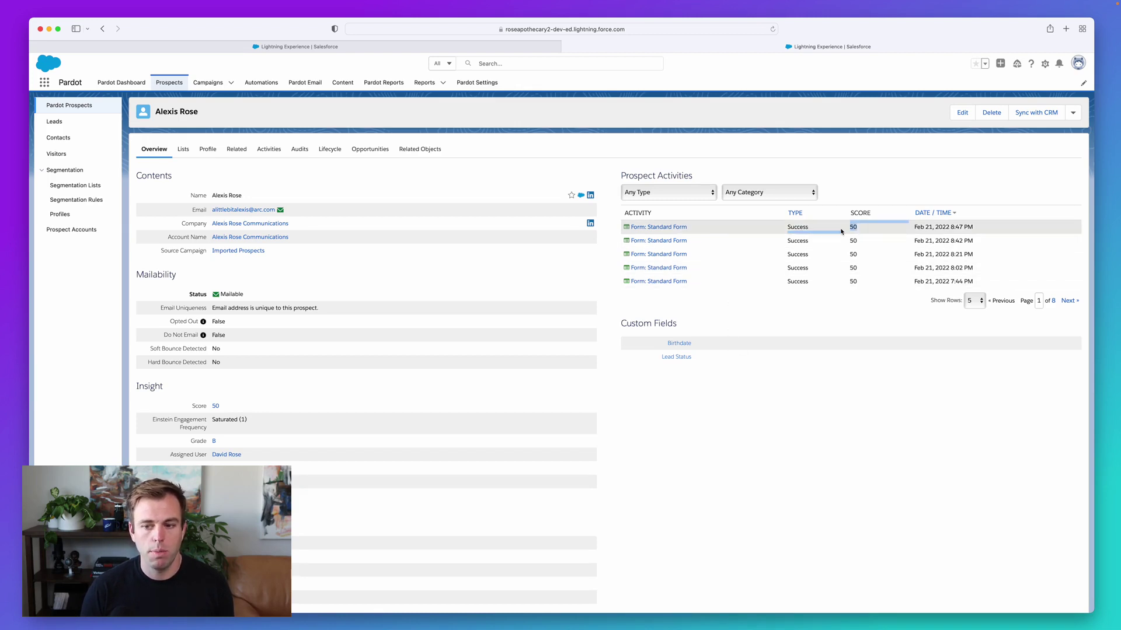
{"action": "left_click", "coordinate": [835, 369]}
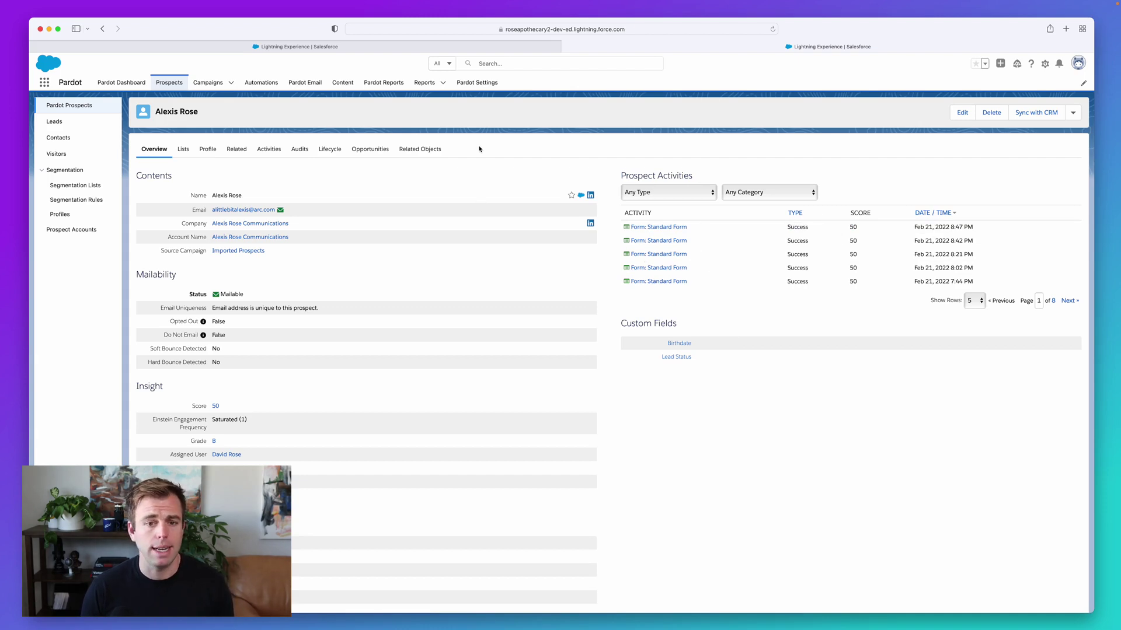
Step: Open the account's scoring settings and examine the default points for custom redirect clicks and form submissions
{"action": "left_click", "coordinate": [483, 85]}
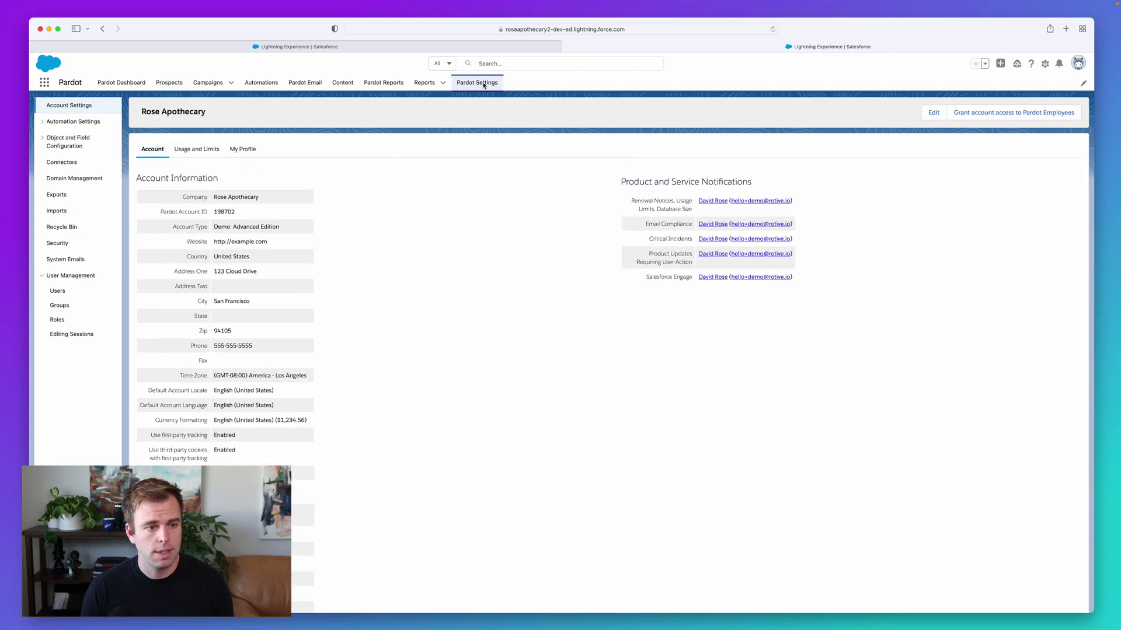
{"action": "left_click", "coordinate": [76, 121]}
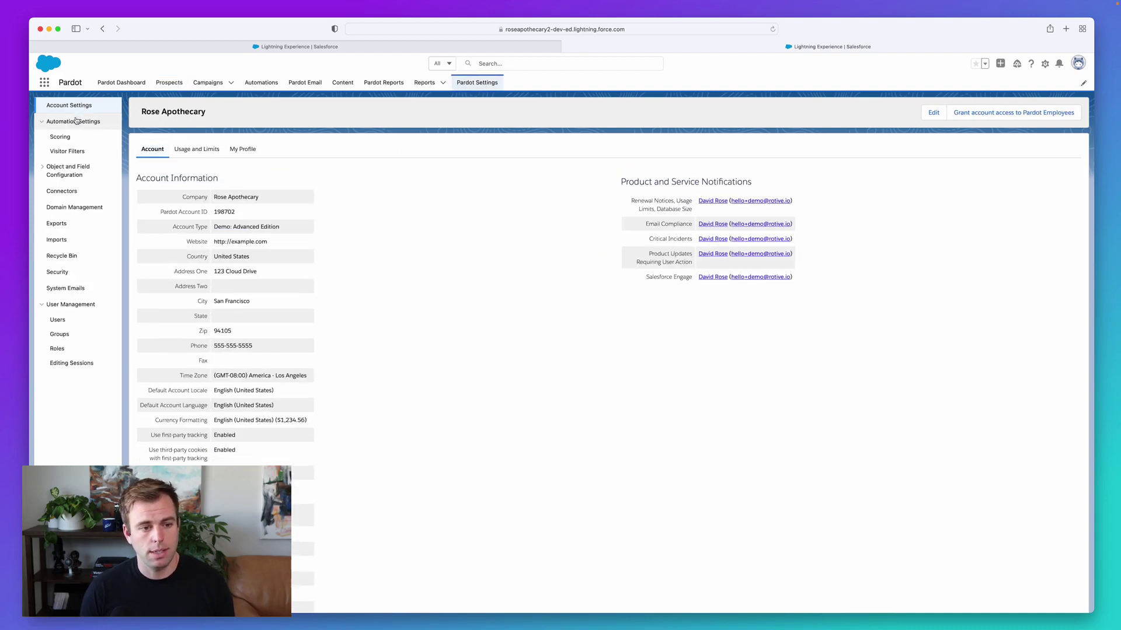
{"action": "left_click", "coordinate": [56, 142]}
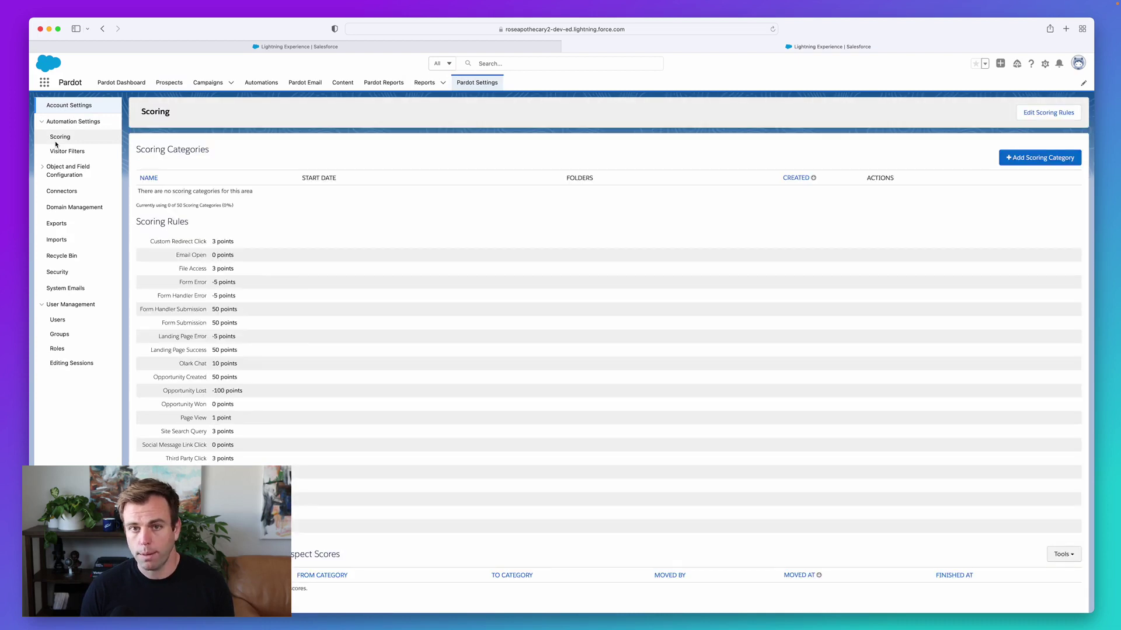
{"action": "scroll", "coordinate": [326, 313], "scroll_direction": "down", "scroll_amount": 1}
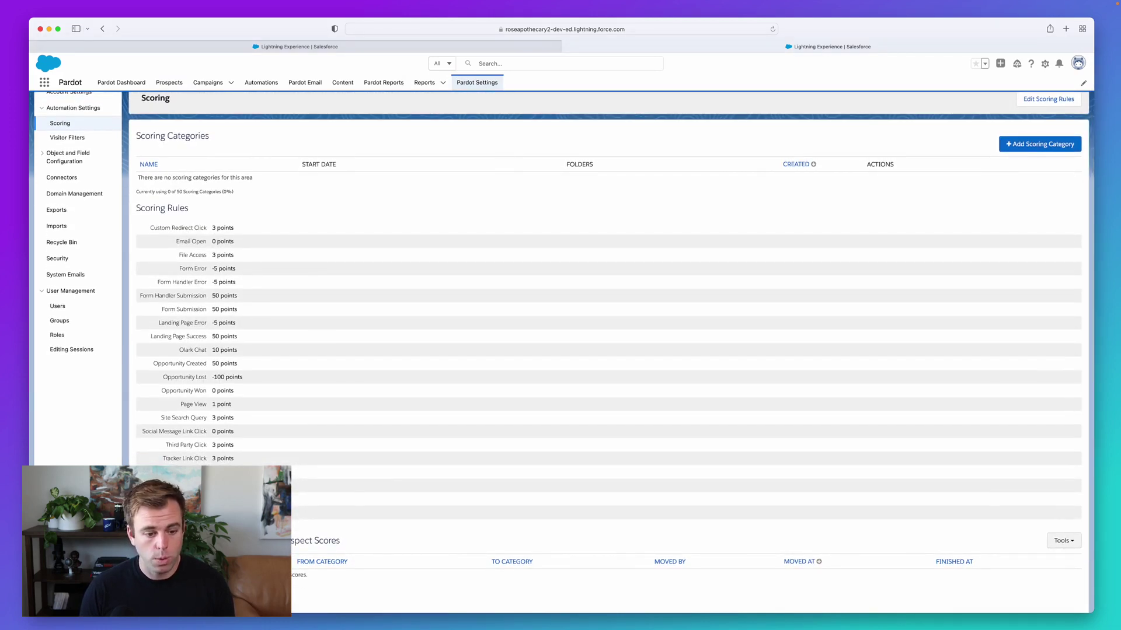
{"action": "scroll", "coordinate": [246, 445], "scroll_direction": "up", "scroll_amount": 1}
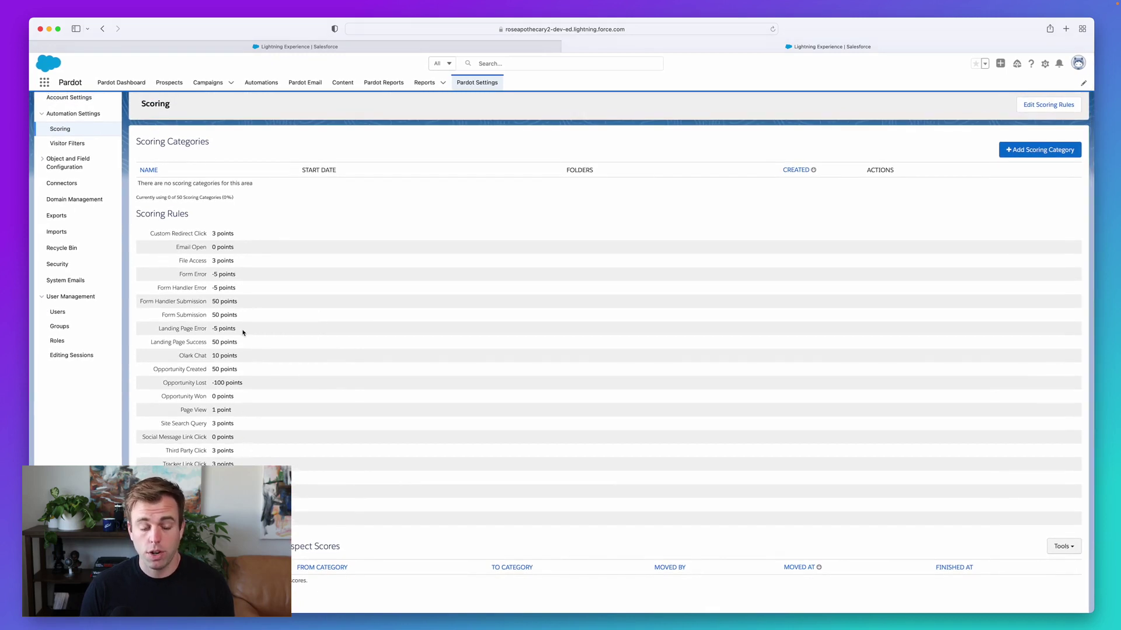
{"action": "scroll", "coordinate": [242, 318], "scroll_direction": "down", "scroll_amount": 1}
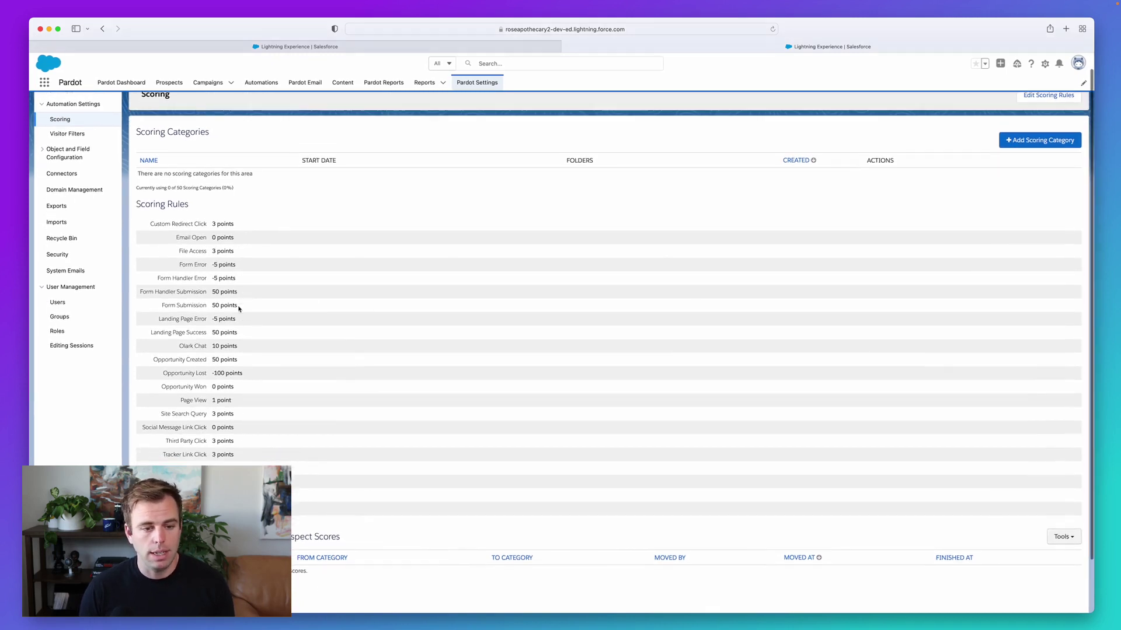
{"action": "scroll", "coordinate": [239, 285], "scroll_direction": "down", "scroll_amount": 2}
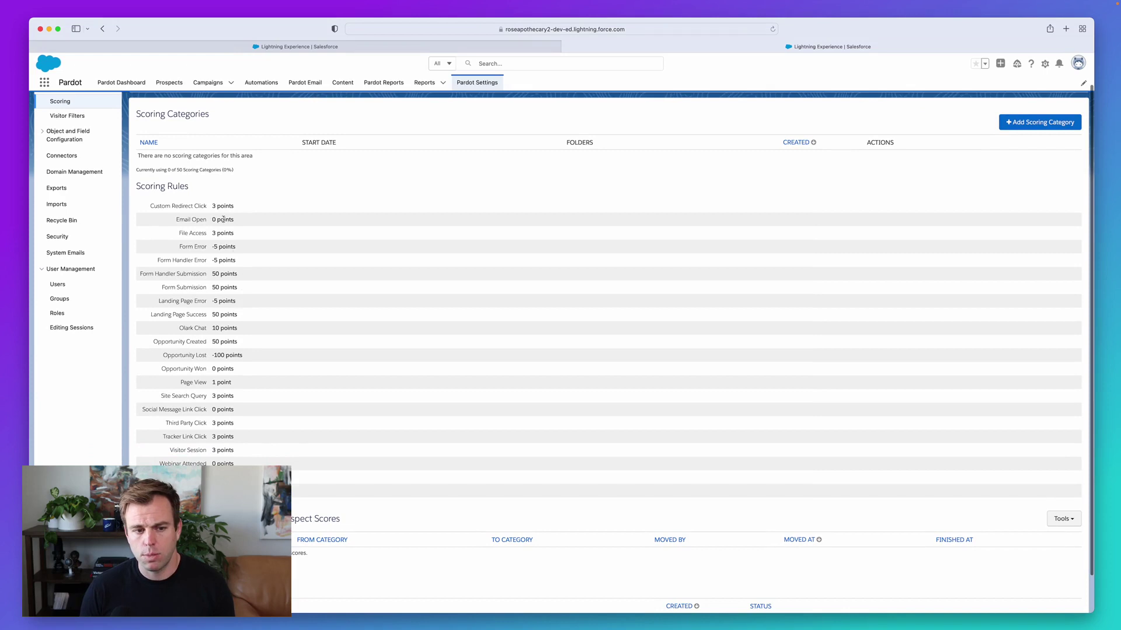
{"action": "left_click_drag", "start_coordinate": [211, 206], "coordinate": [255, 210]}
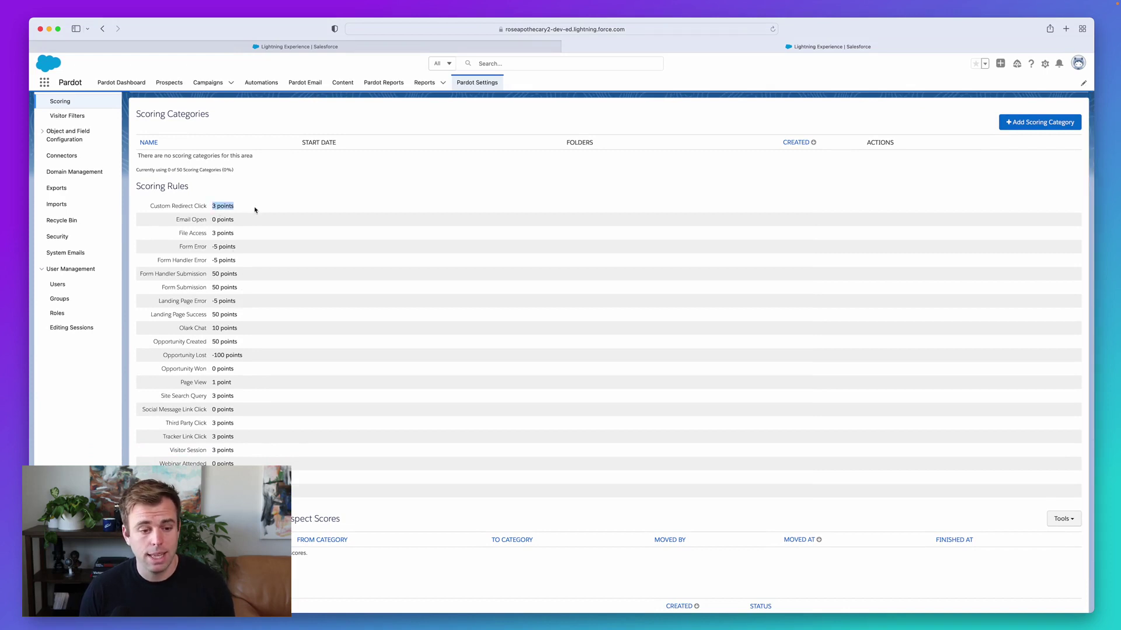
{"action": "left_click_drag", "start_coordinate": [212, 287], "coordinate": [253, 290]}
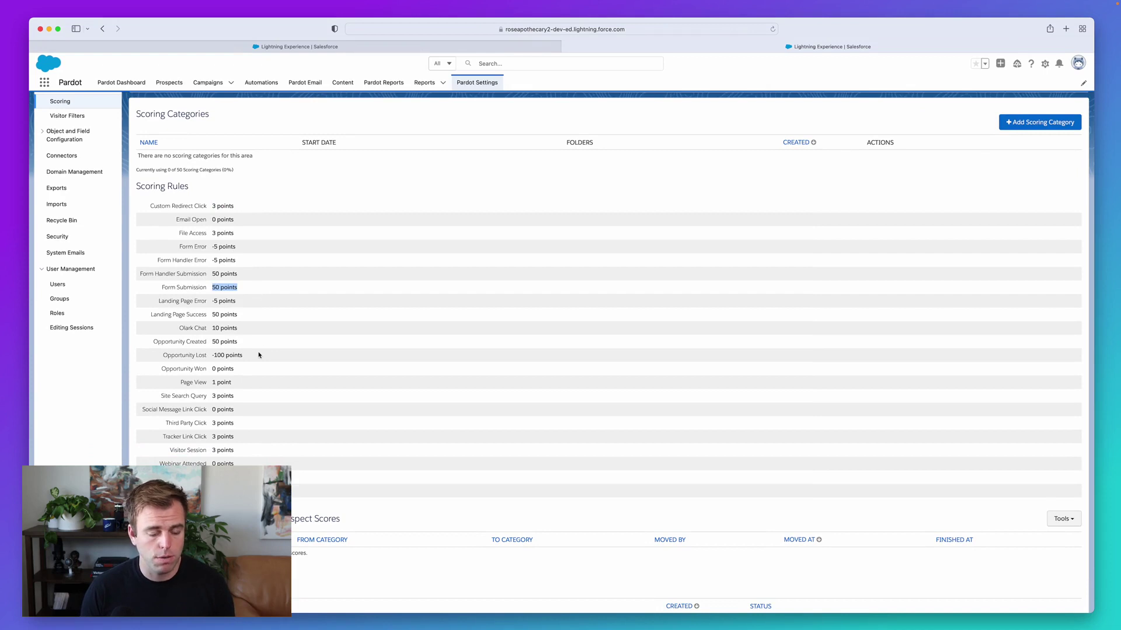
Step: Examine the scoring rules for opportunities created and opportunities lost
{"action": "scroll", "coordinate": [259, 355], "scroll_direction": "down", "scroll_amount": 1}
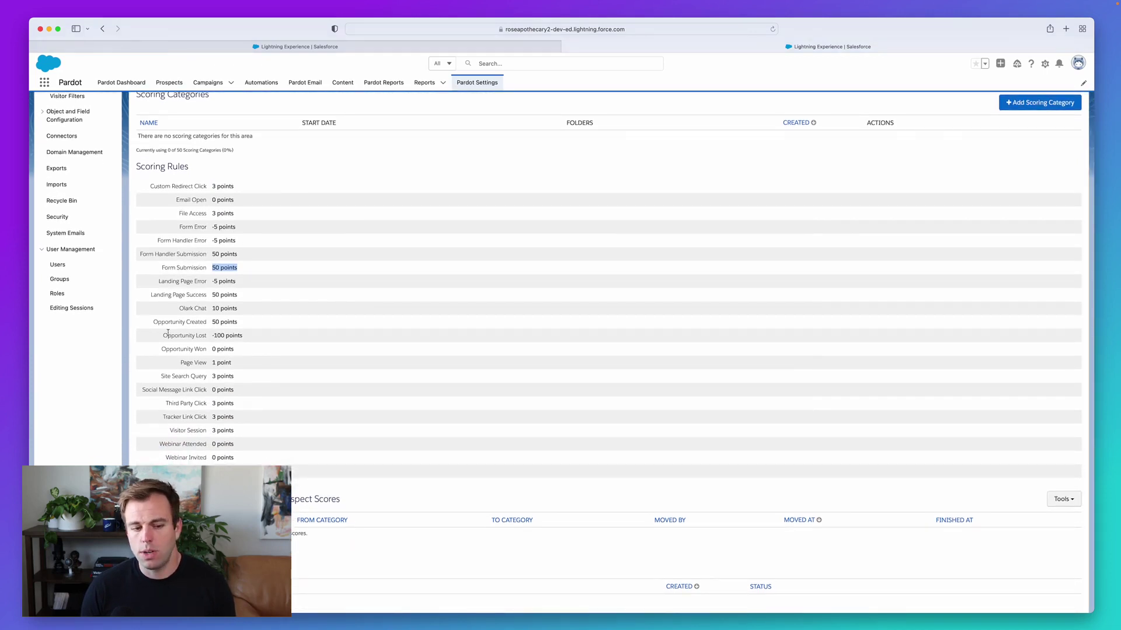
{"action": "triple_click", "coordinate": [156, 337]}
{"action": "left_click", "coordinate": [262, 343]}
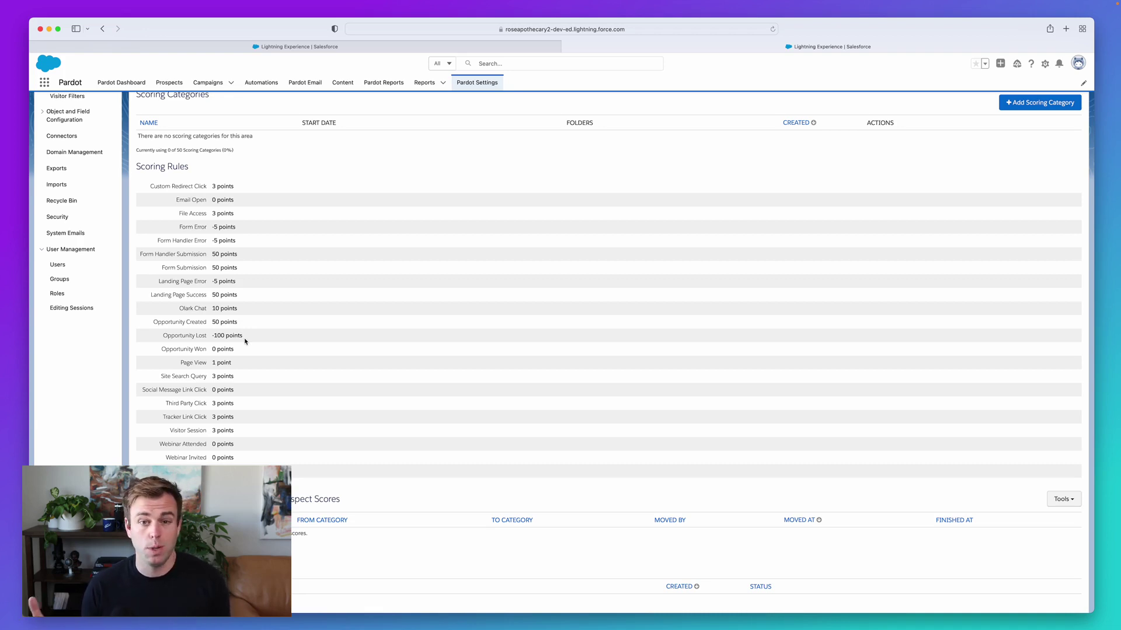
{"action": "left_click_drag", "start_coordinate": [245, 342], "coordinate": [231, 337]}
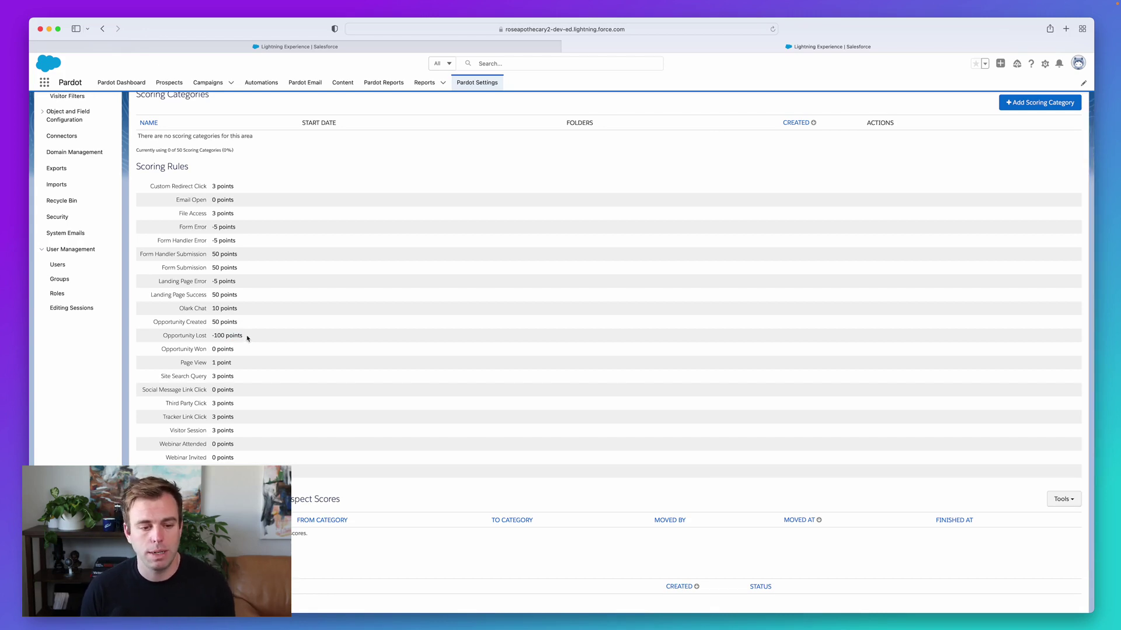
{"action": "left_click_drag", "start_coordinate": [155, 321], "coordinate": [257, 333]}
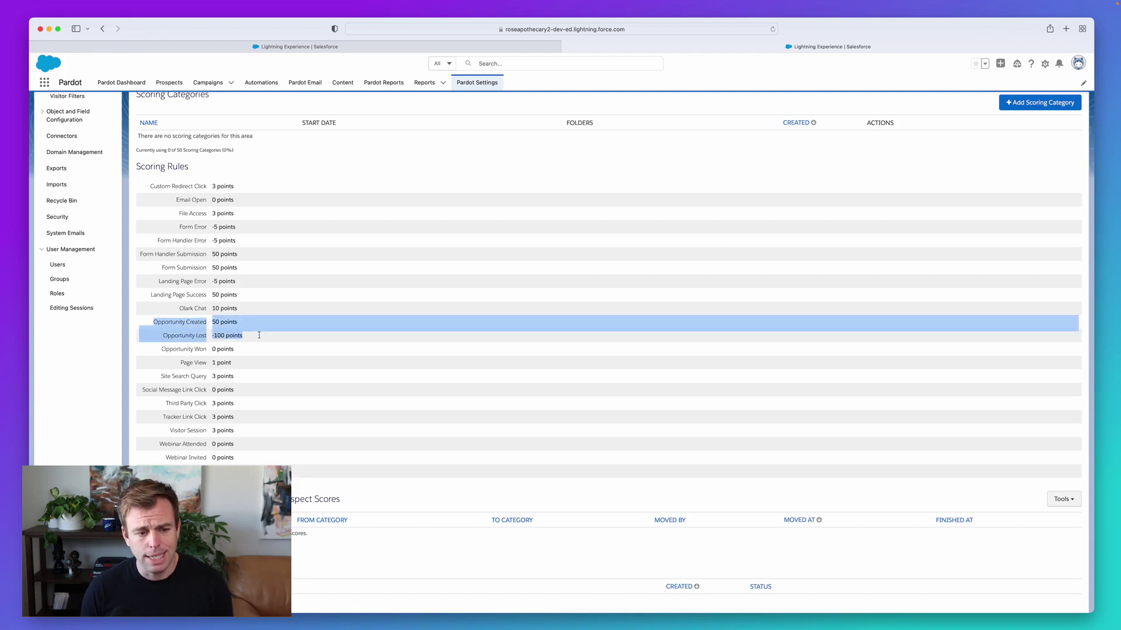
{"action": "left_click", "coordinate": [263, 340]}
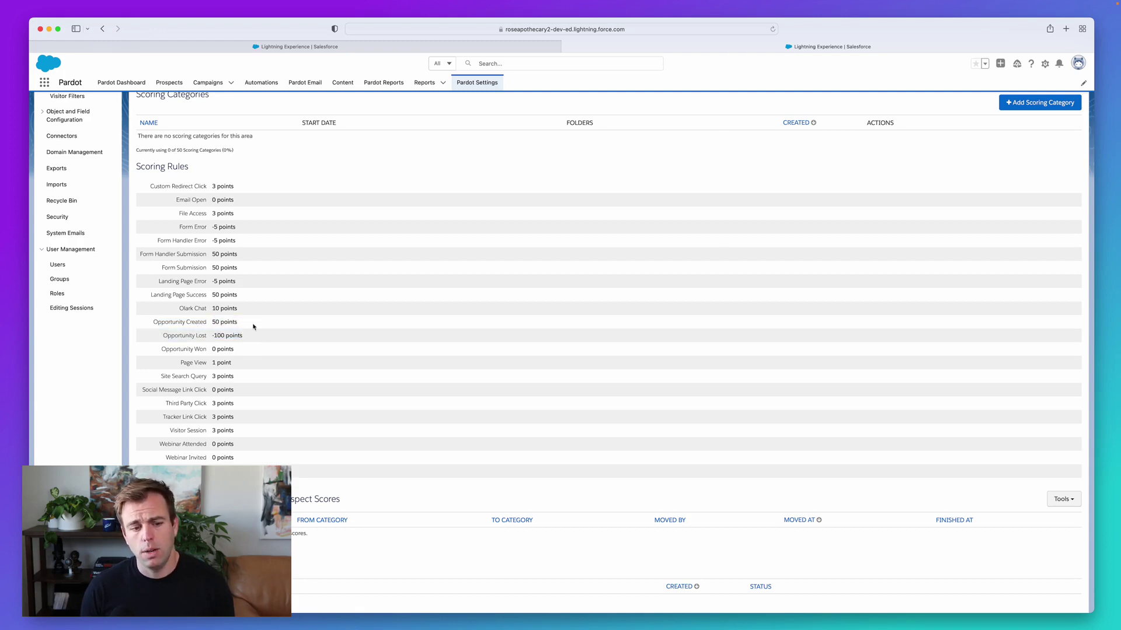
{"action": "left_click_drag", "start_coordinate": [238, 322], "coordinate": [217, 320]}
{"action": "left_click", "coordinate": [259, 343]}
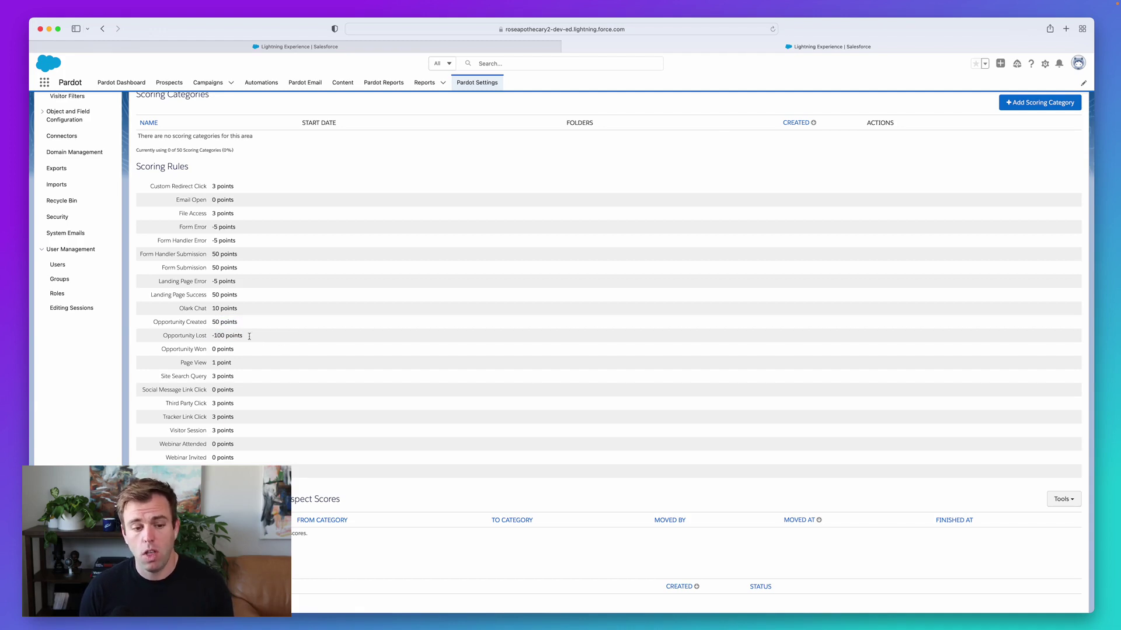
{"action": "triple_click", "coordinate": [261, 340]}
{"action": "left_click", "coordinate": [264, 346]}
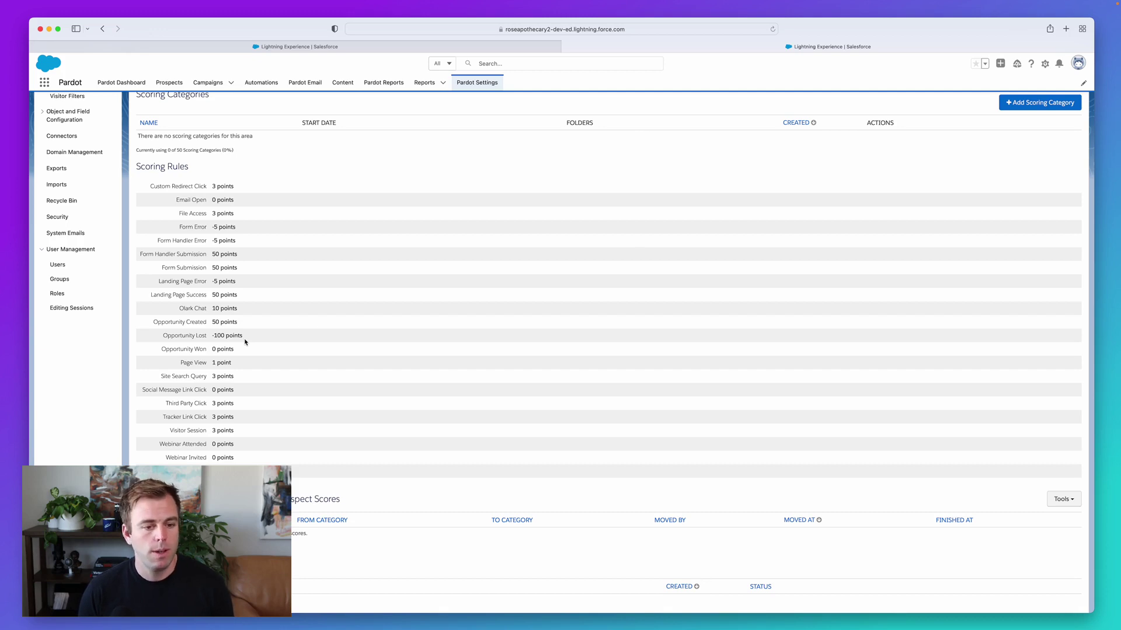
{"action": "scroll", "coordinate": [246, 340], "scroll_direction": "up", "scroll_amount": 2}
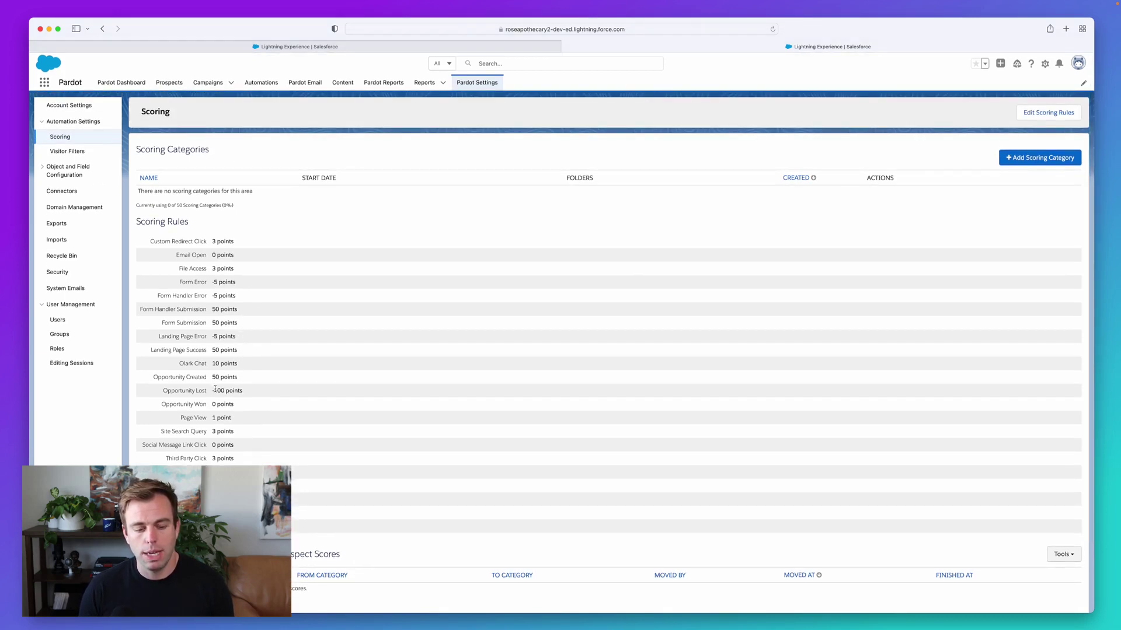
Step: Edit the account's scoring rules so Opportunity Lost is worth -25 points, and save the changes
{"action": "left_click", "coordinate": [1046, 116]}
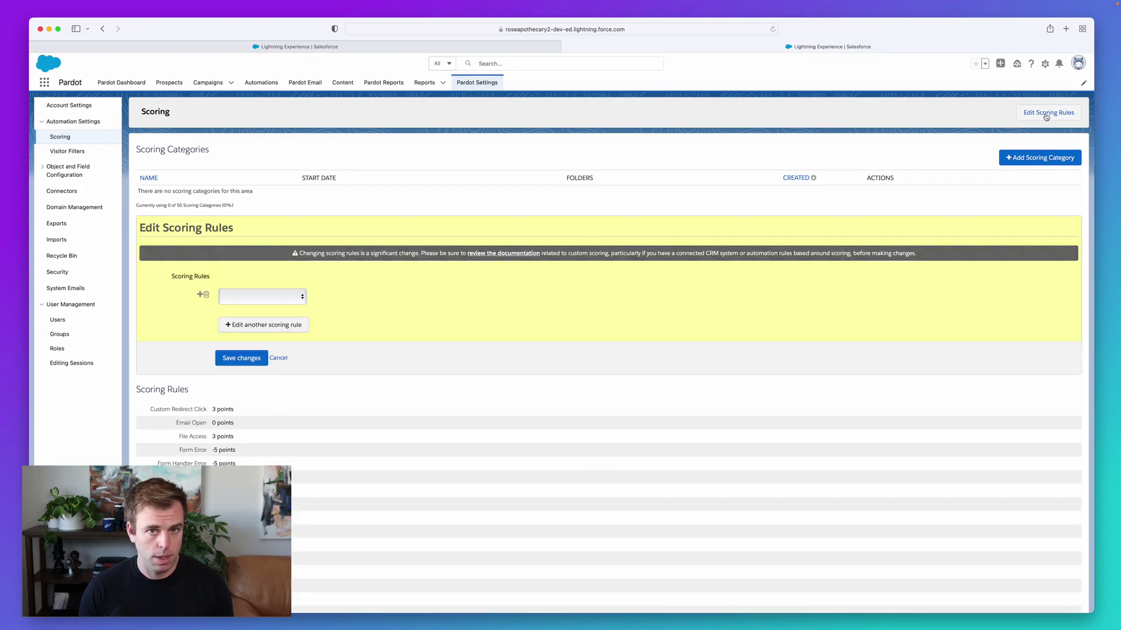
{"action": "left_click", "coordinate": [270, 298]}
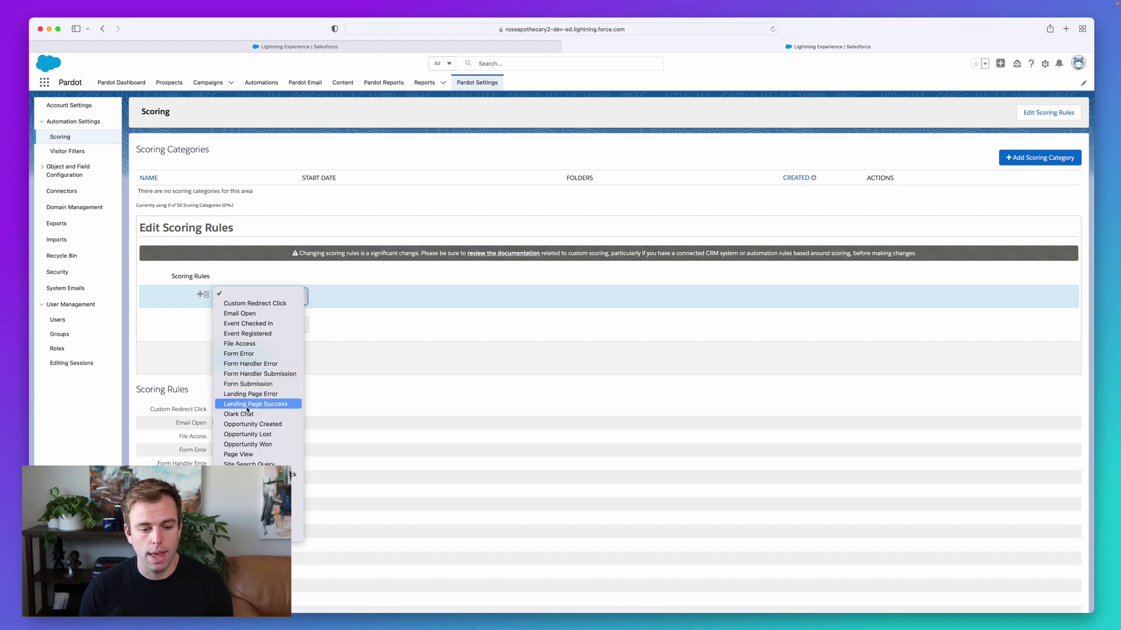
{"action": "left_click", "coordinate": [249, 434]}
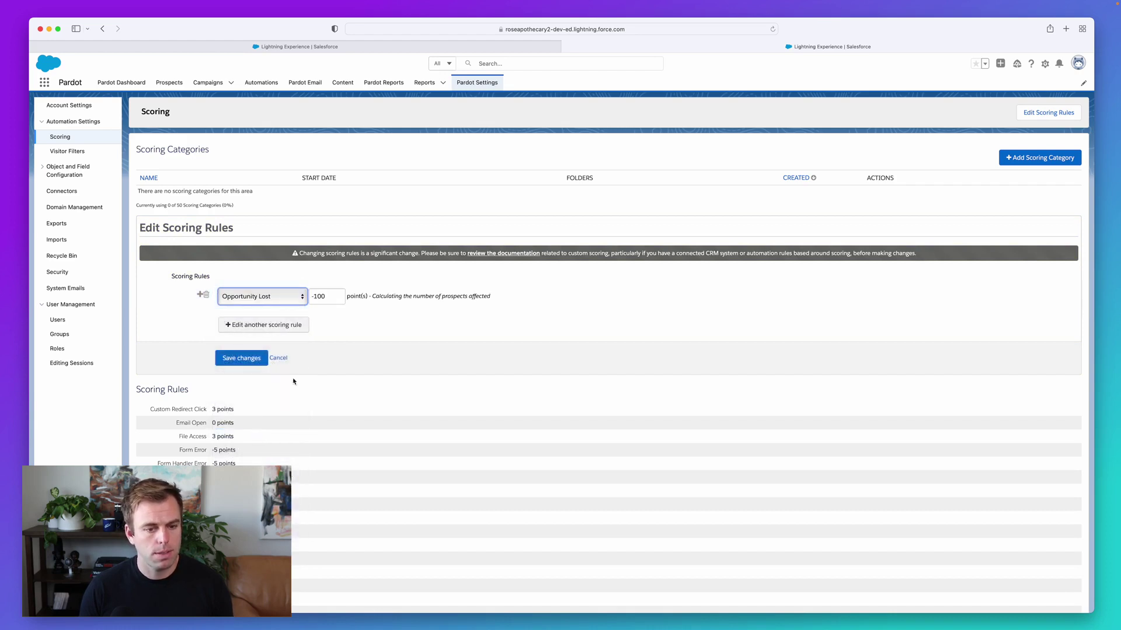
{"action": "left_click", "coordinate": [329, 296]}
{"action": "key", "text": "BackSpace"}
{"action": "key", "text": "BackSpace"}
{"action": "key", "text": "BackSpace"}
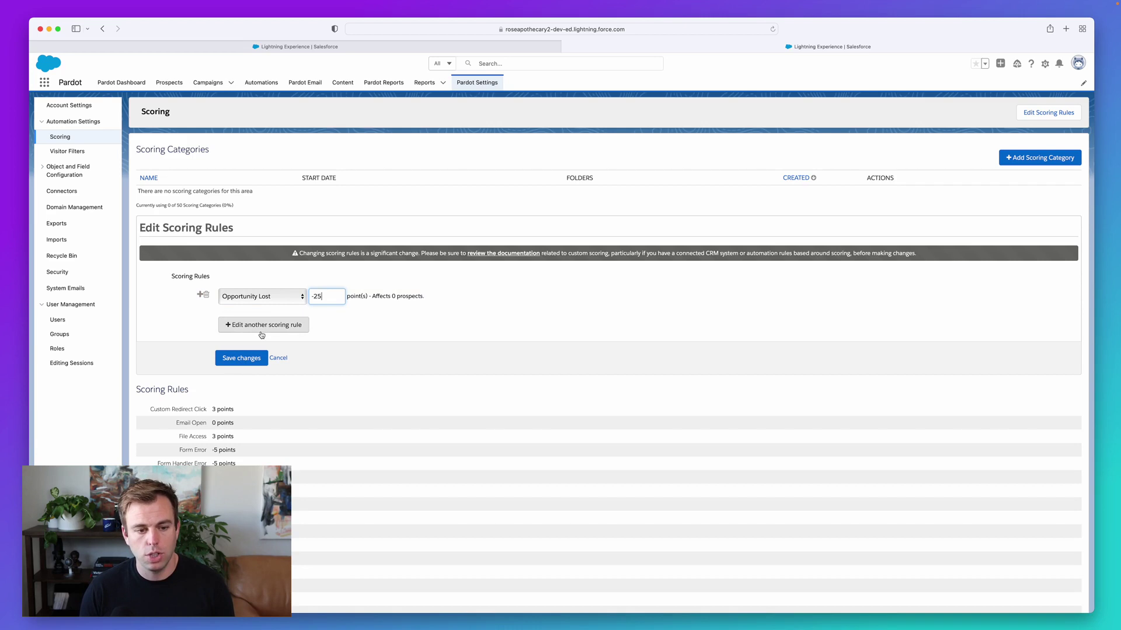
{"action": "left_click", "coordinate": [241, 360]}
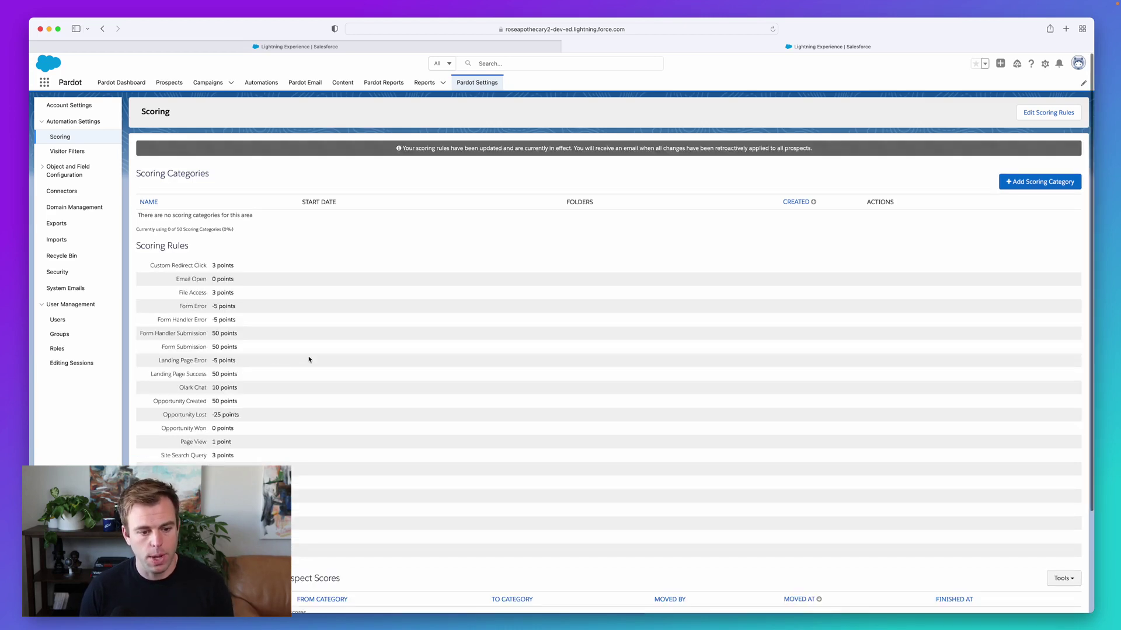
Step: Check the Opportunity Lost value in the updated scoring rules list
{"action": "left_click_drag", "start_coordinate": [165, 415], "coordinate": [245, 411]}
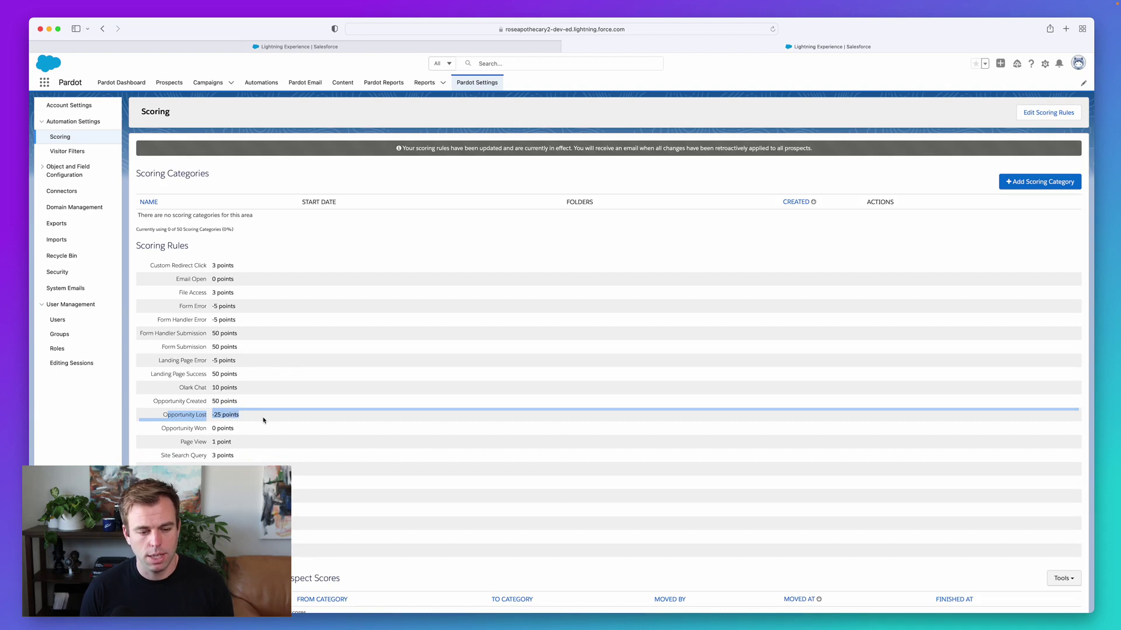
{"action": "left_click", "coordinate": [259, 420]}
{"action": "scroll", "coordinate": [255, 420], "scroll_direction": "down", "scroll_amount": 1}
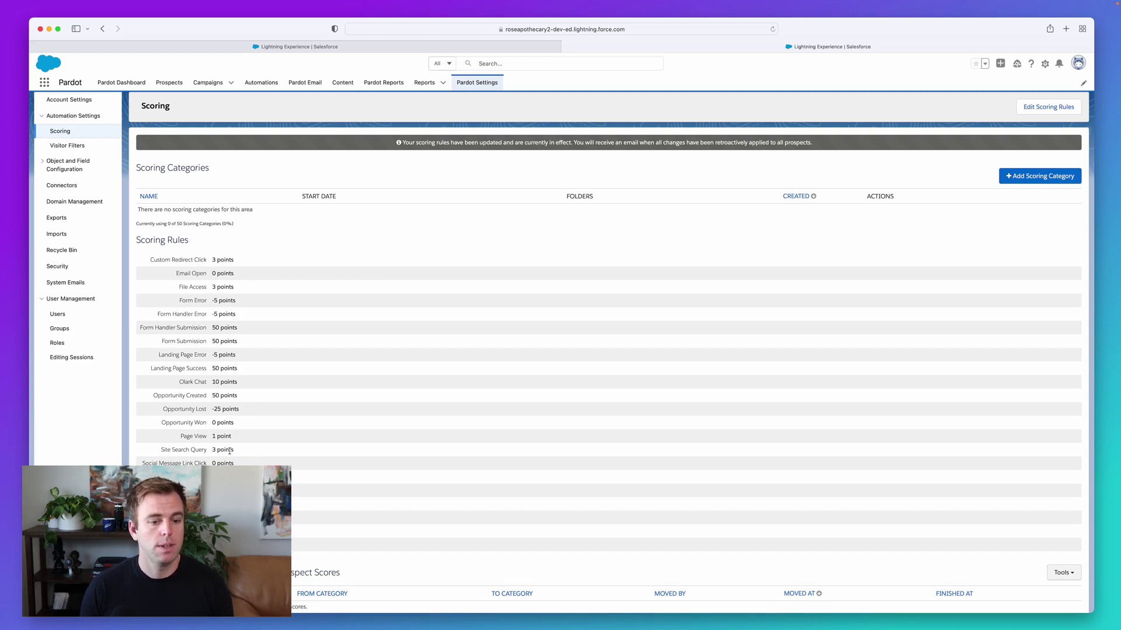
{"action": "triple_click", "coordinate": [255, 412]}
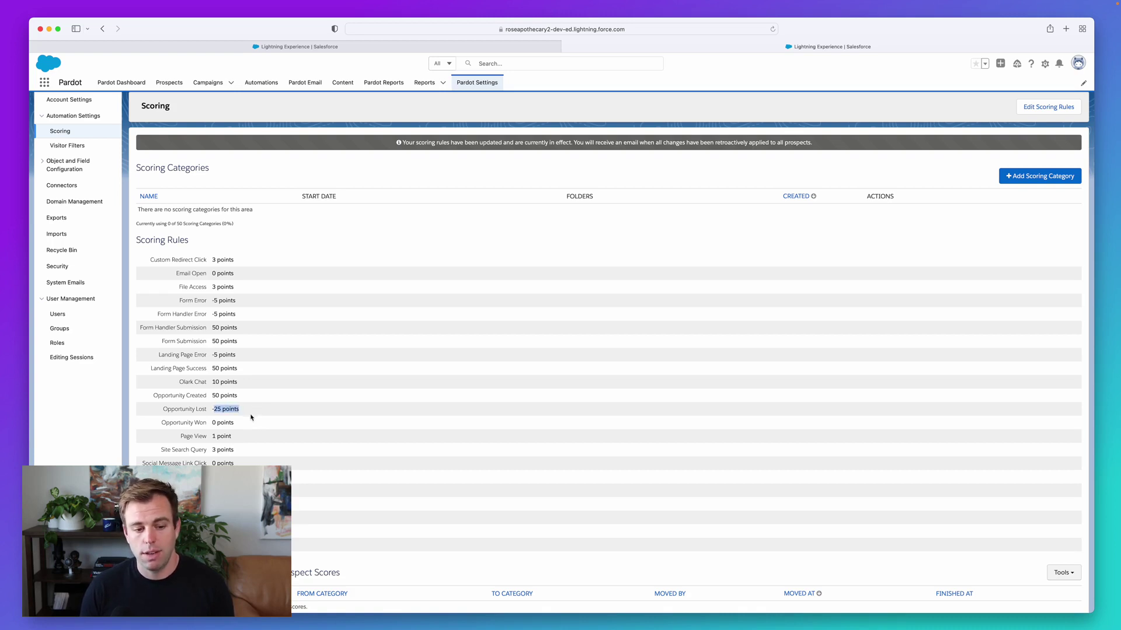
{"action": "left_click", "coordinate": [258, 412]}
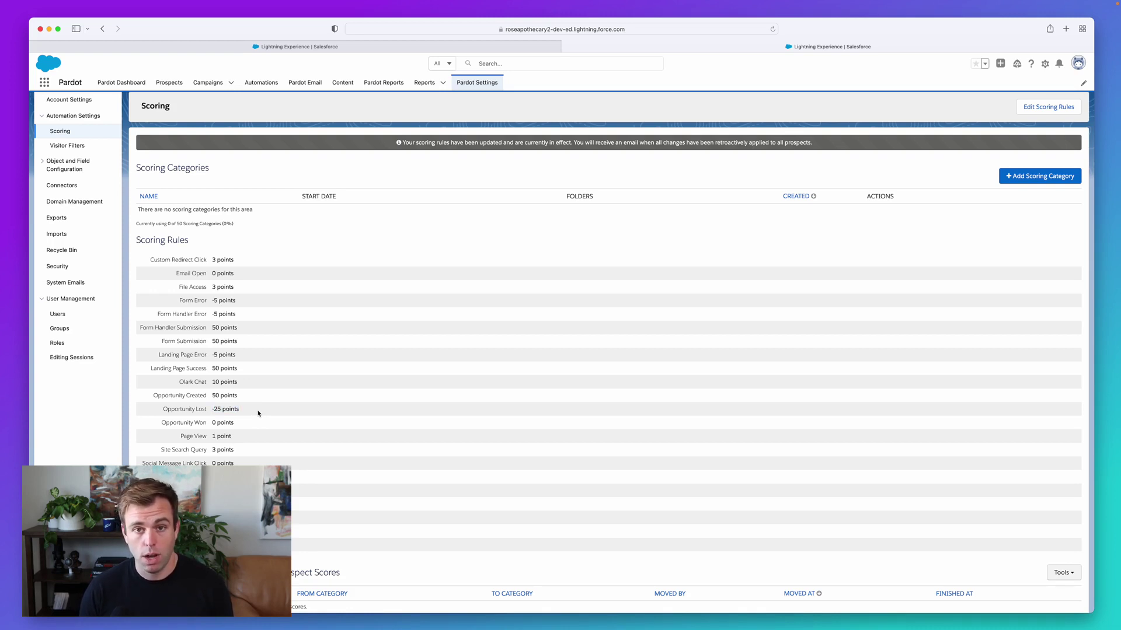
{"action": "scroll", "coordinate": [255, 414], "scroll_direction": "up", "scroll_amount": 1}
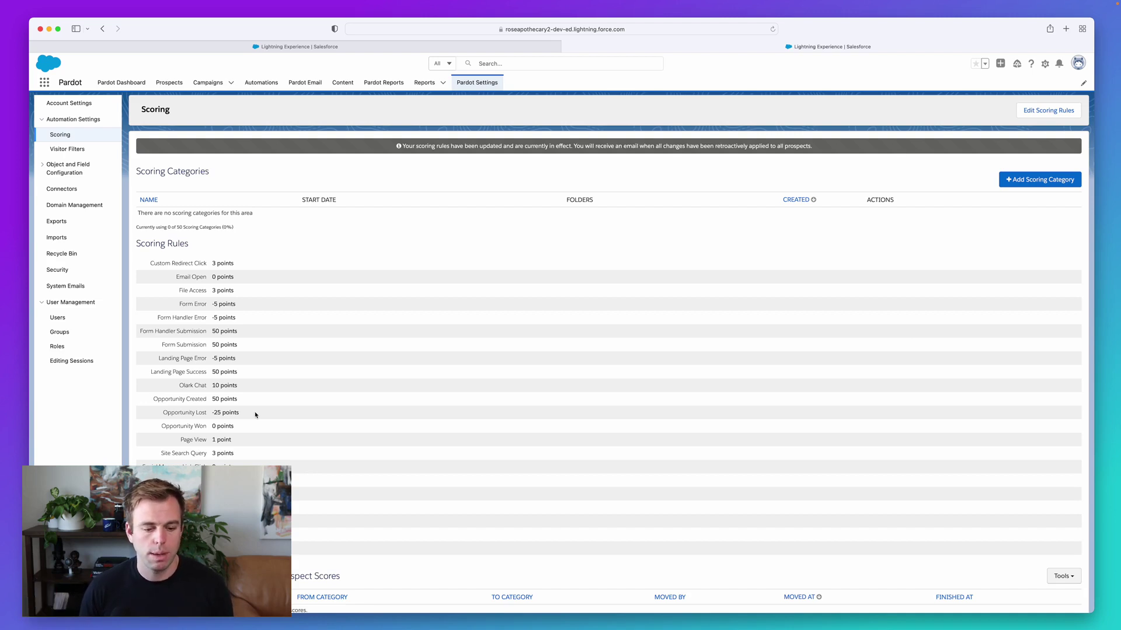
Step: Examine the Scoring Categories section and the full list of scoring rules
{"action": "scroll", "coordinate": [344, 383], "scroll_direction": "down", "scroll_amount": 3}
{"action": "triple_click", "coordinate": [222, 124]}
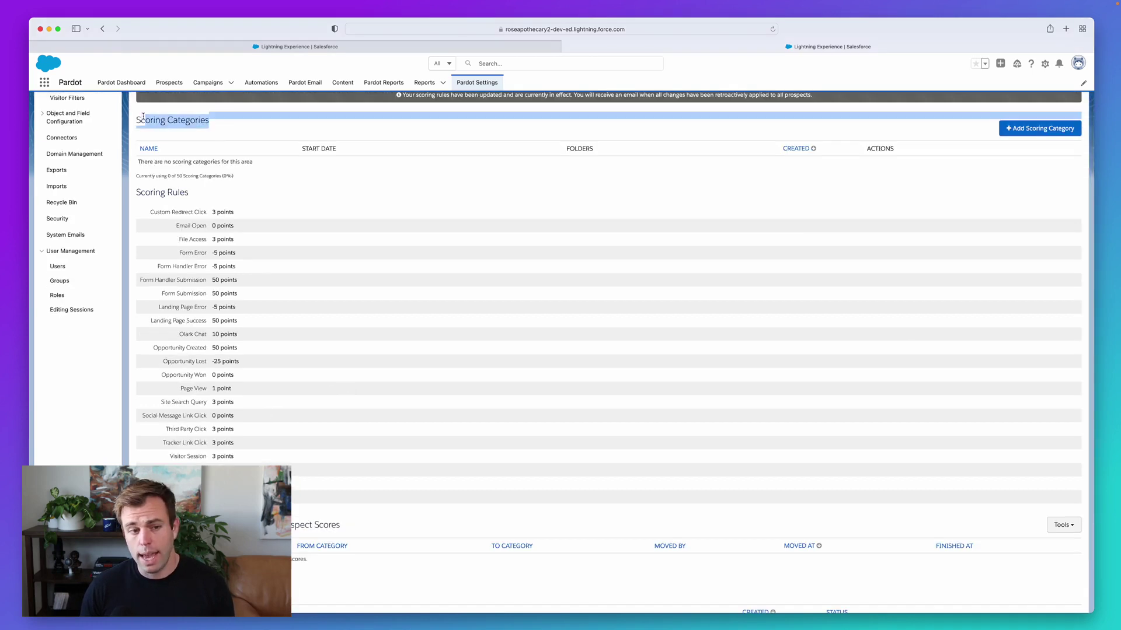
{"action": "scroll", "coordinate": [302, 229], "scroll_direction": "up", "scroll_amount": 1}
{"action": "scroll", "coordinate": [302, 229], "scroll_direction": "up", "scroll_amount": 1}
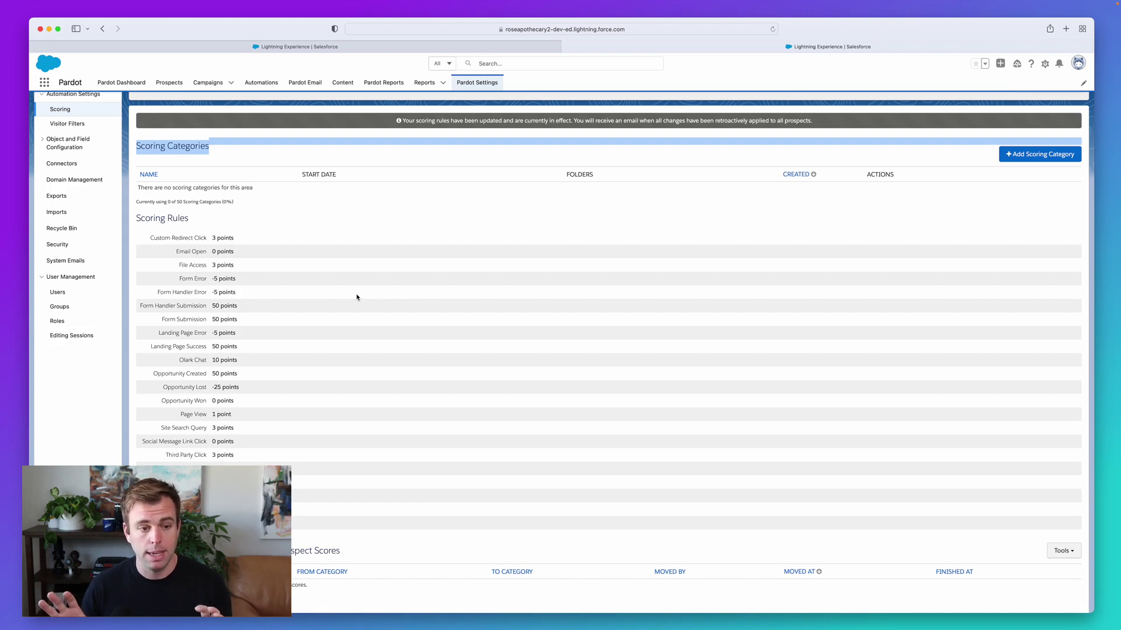
{"action": "scroll", "coordinate": [345, 297], "scroll_direction": "down", "scroll_amount": 1}
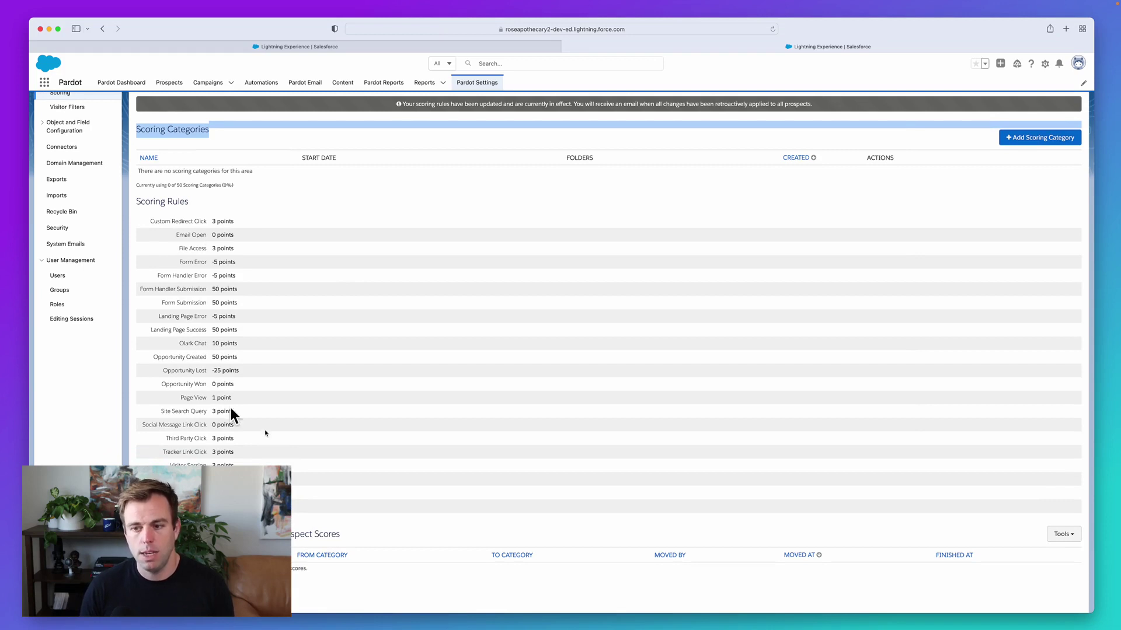
{"action": "scroll", "coordinate": [551, 362], "scroll_direction": "up", "scroll_amount": 3}
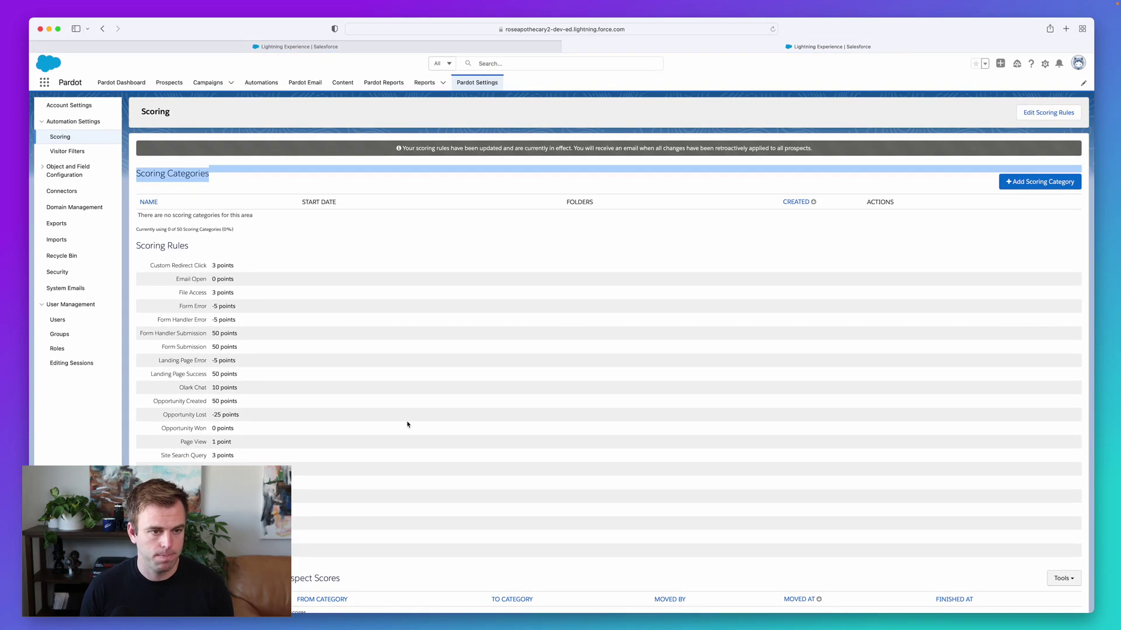
{"action": "scroll", "coordinate": [407, 424], "scroll_direction": "down", "scroll_amount": 1}
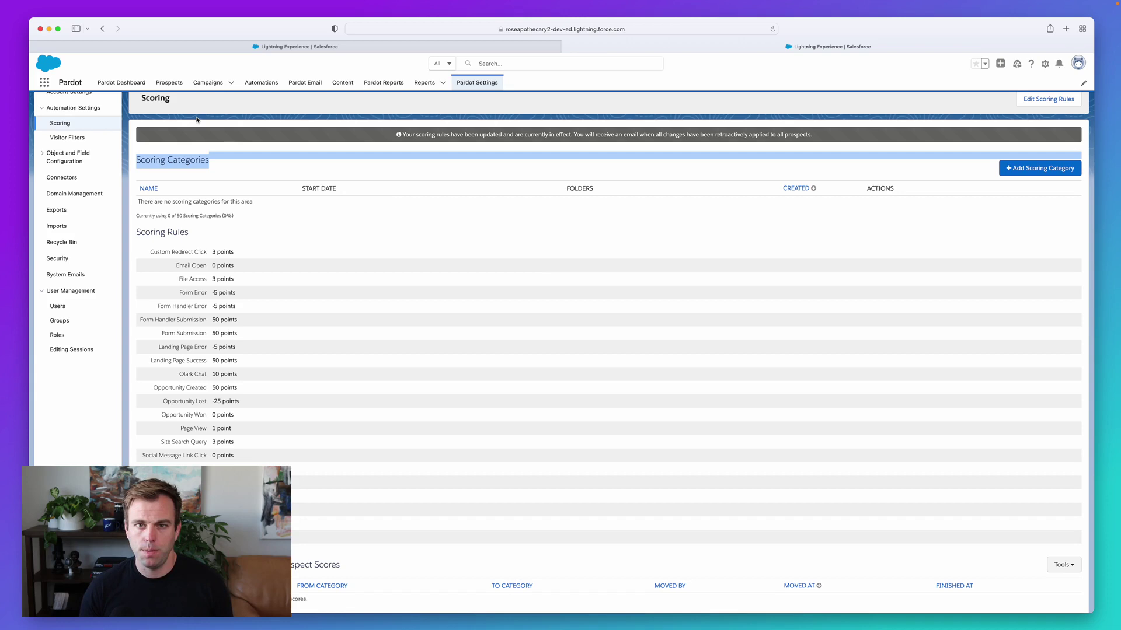
Step: Open the Default profile from the prospect segmentation profiles and examine its grading criteria
{"action": "left_click", "coordinate": [170, 82]}
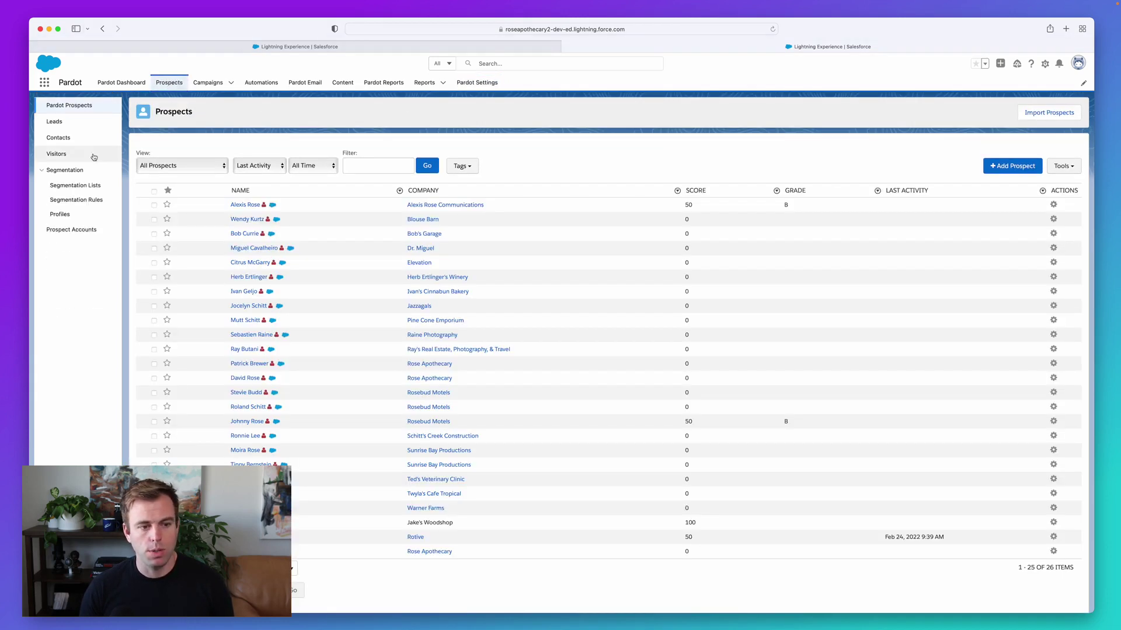
{"action": "left_click", "coordinate": [60, 215]}
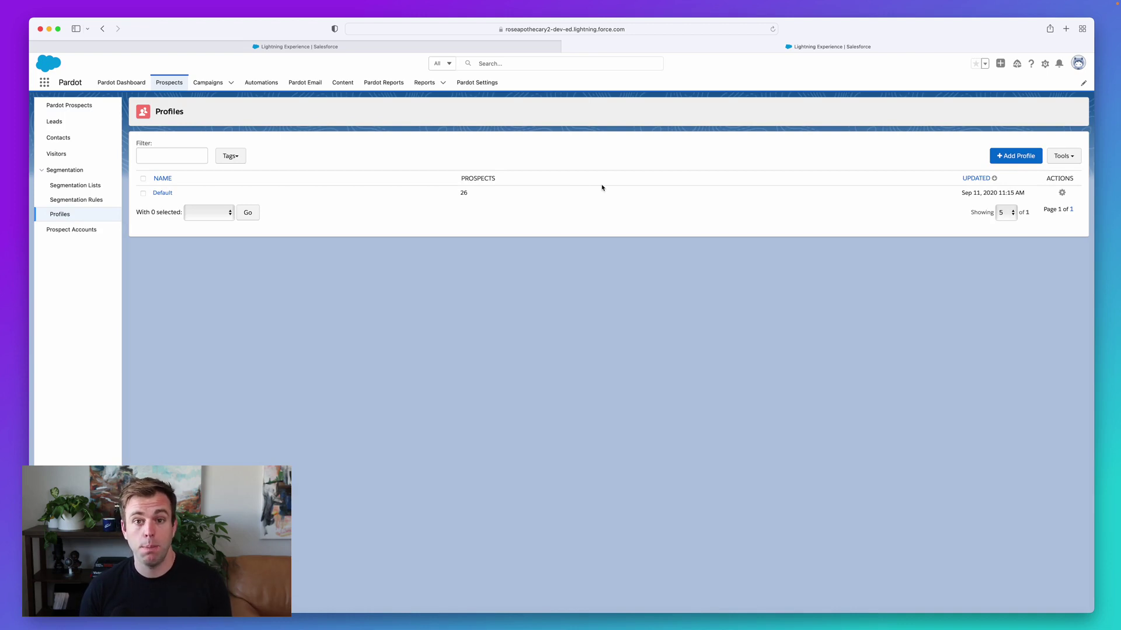
{"action": "left_click", "coordinate": [166, 193]}
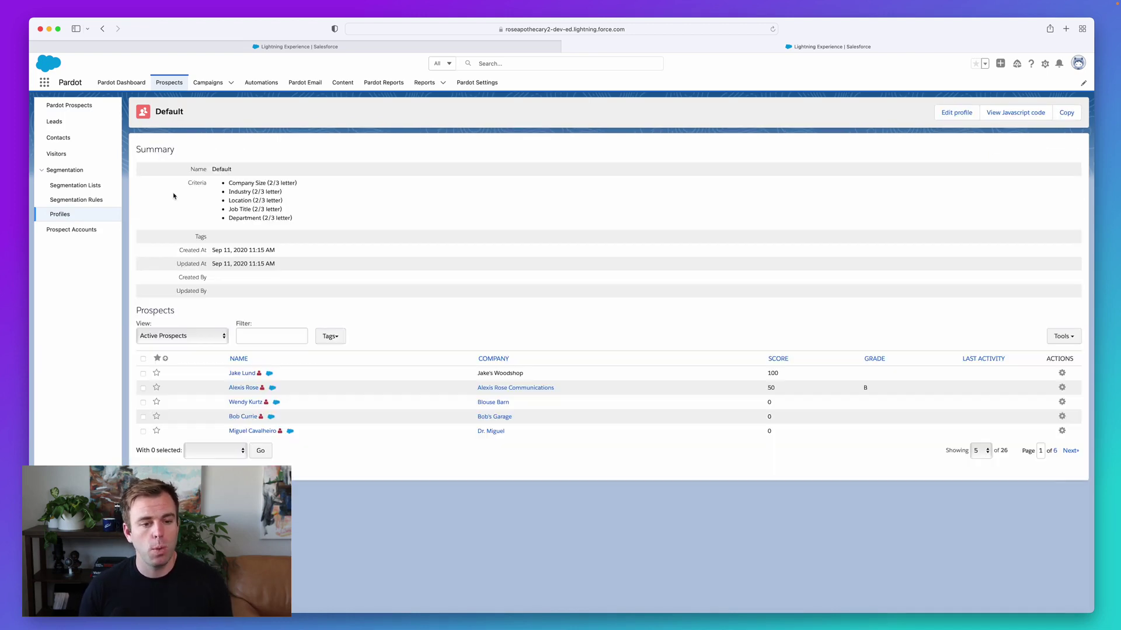
{"action": "triple_click", "coordinate": [224, 184]}
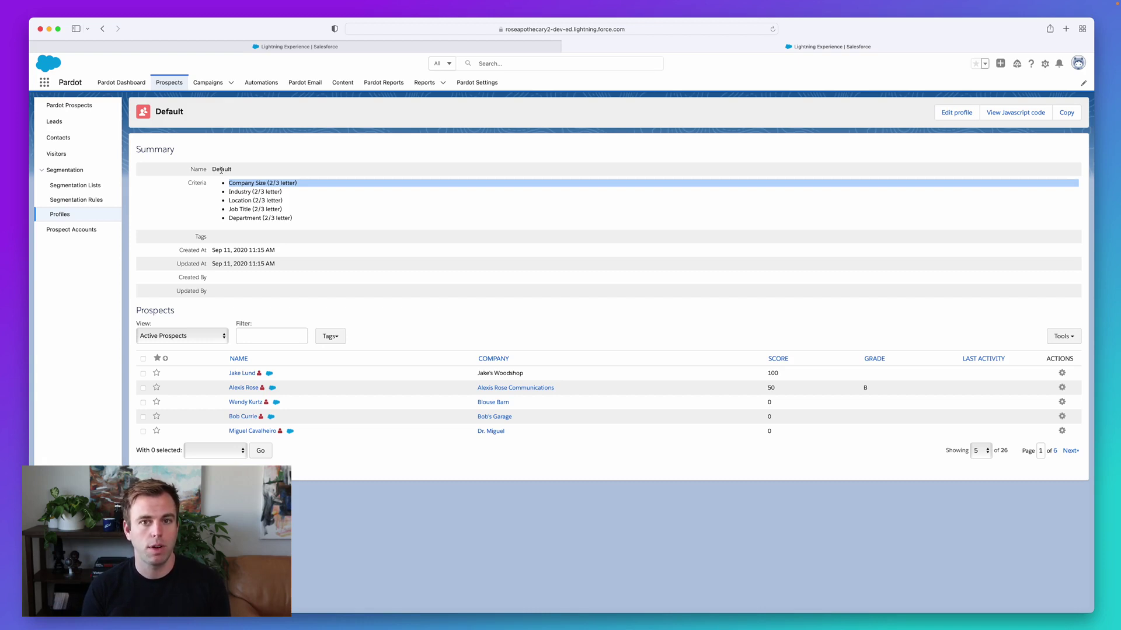
Step: Return to the profiles list, reopen the Default profile and open it for editing
{"action": "left_click", "coordinate": [69, 215]}
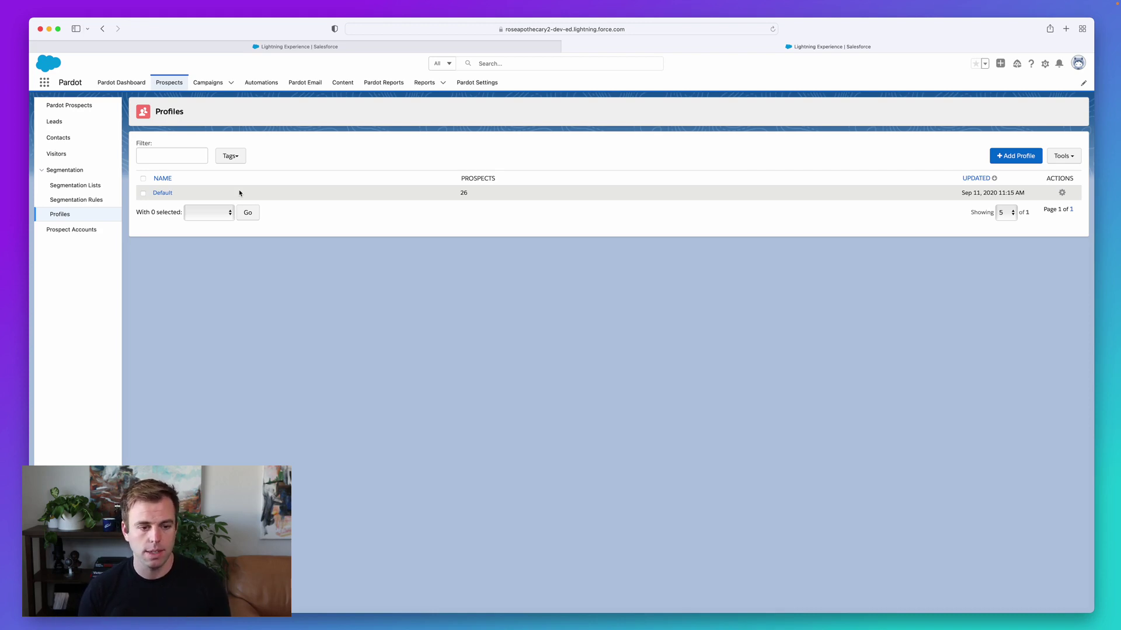
{"action": "left_click", "coordinate": [162, 193]}
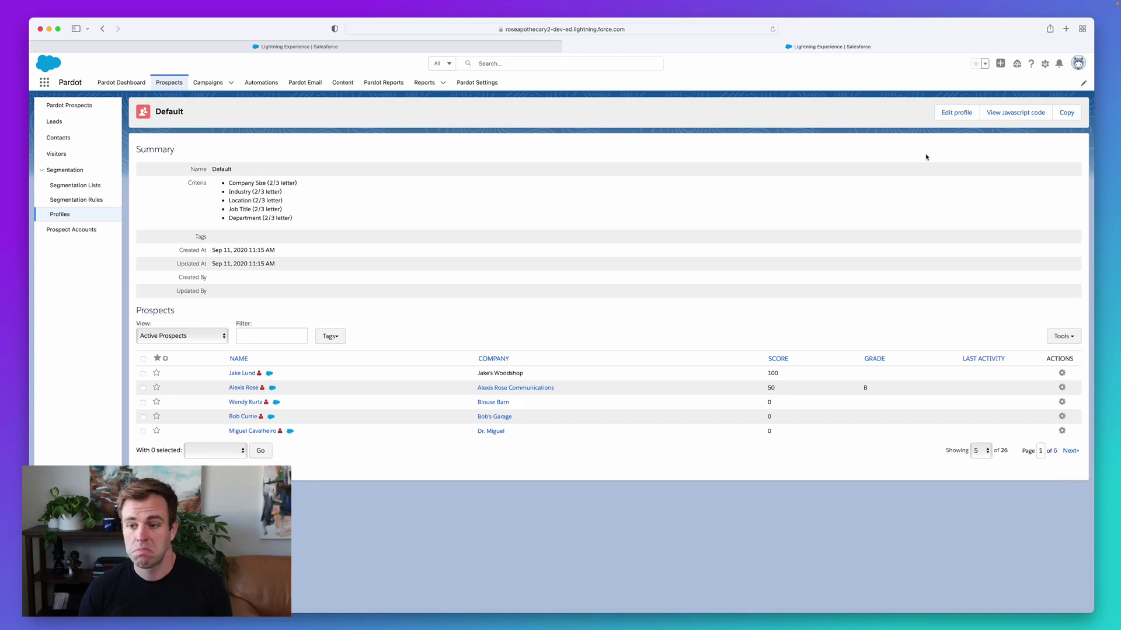
{"action": "left_click", "coordinate": [958, 118]}
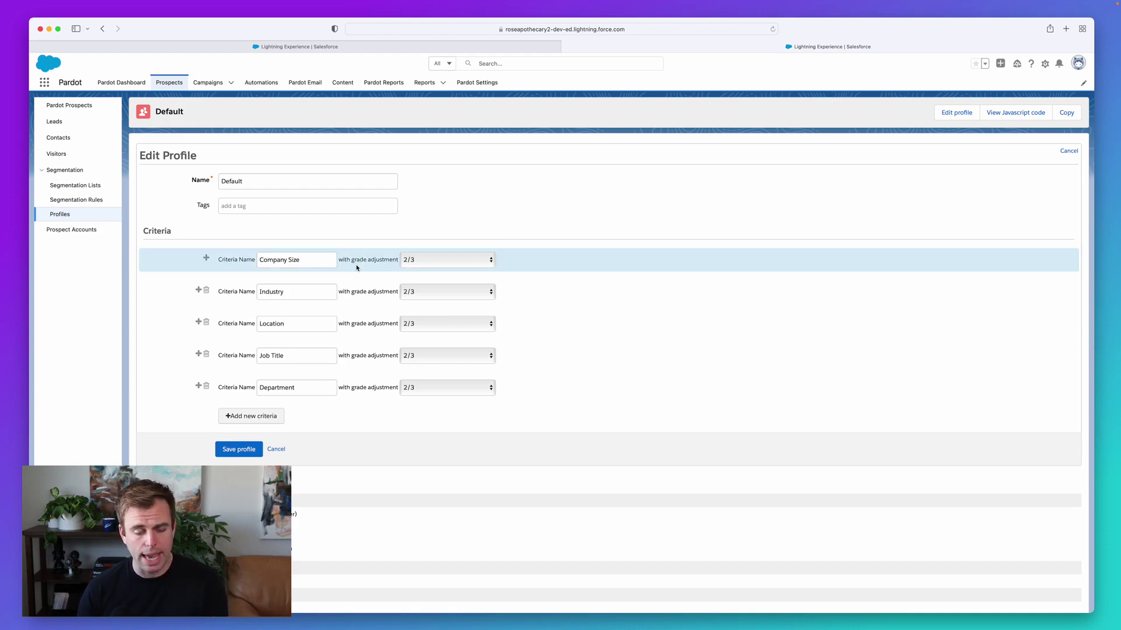
Step: Examine the Company Size, Industry, Location and Job Title criteria in the Default profile
{"action": "left_click", "coordinate": [321, 259]}
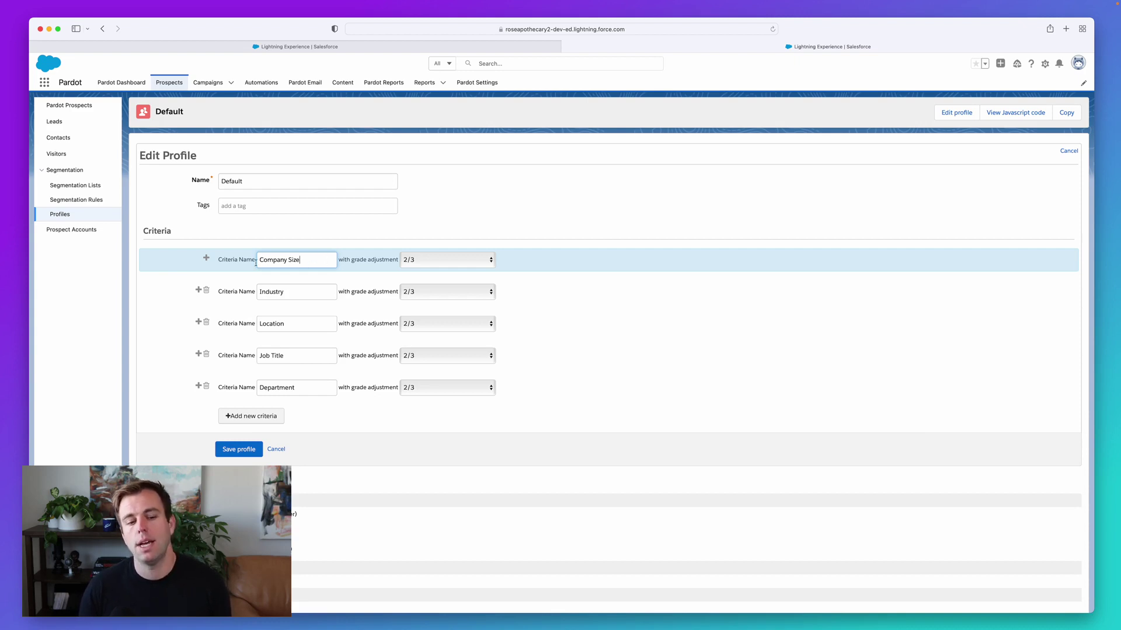
{"action": "key", "text": "shift+alt+Left"}
{"action": "key", "text": "shift+alt+Left"}
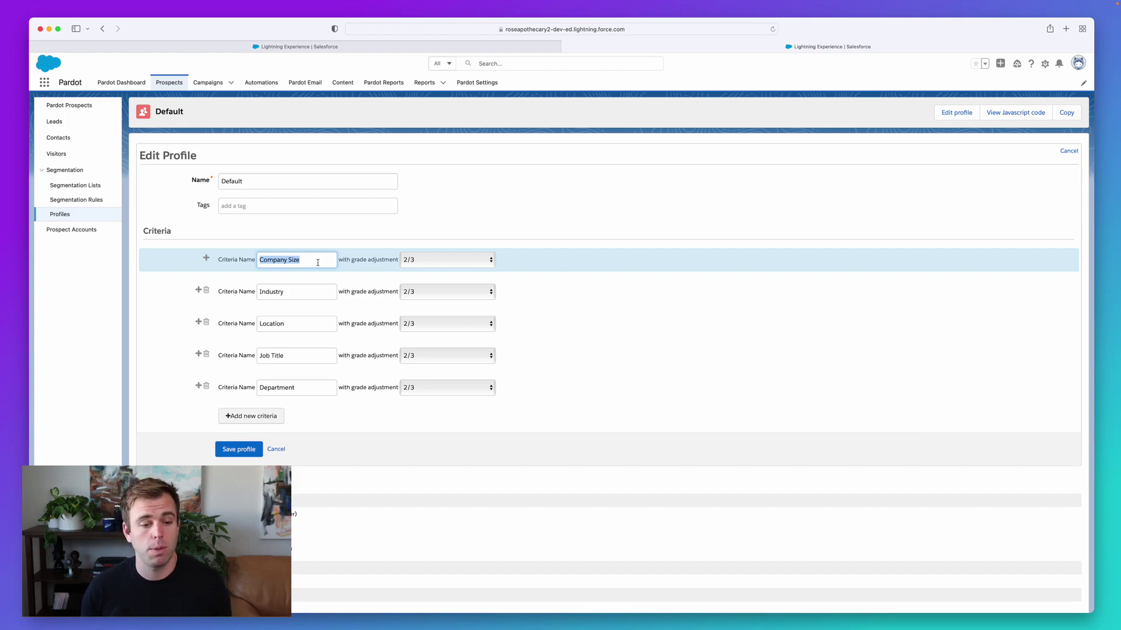
{"action": "left_click", "coordinate": [316, 261]}
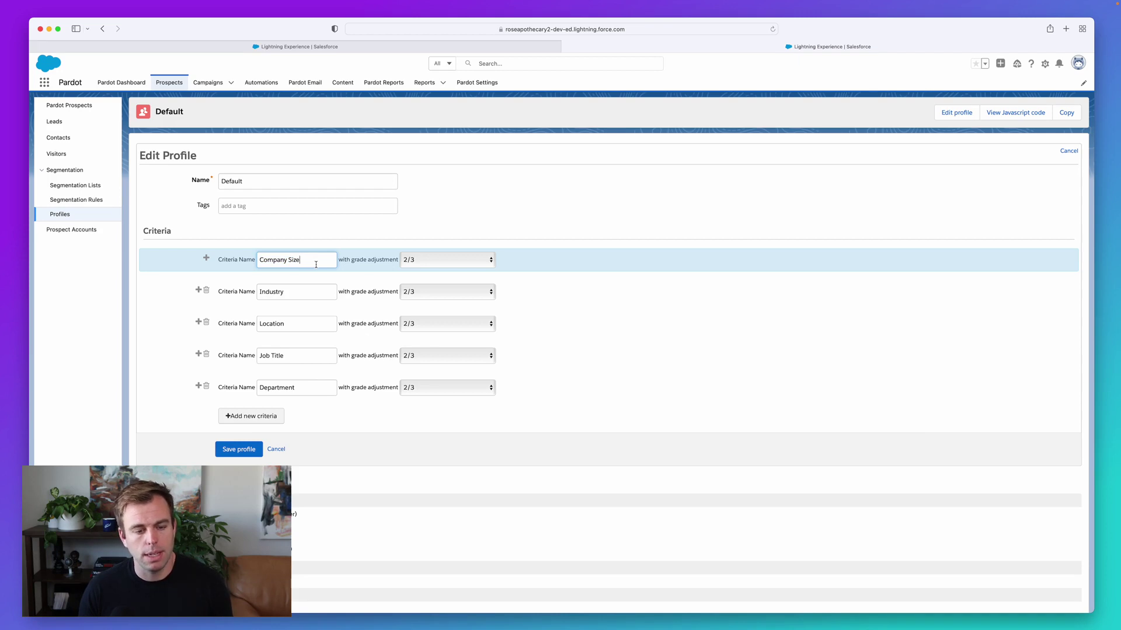
{"action": "left_click", "coordinate": [305, 292]}
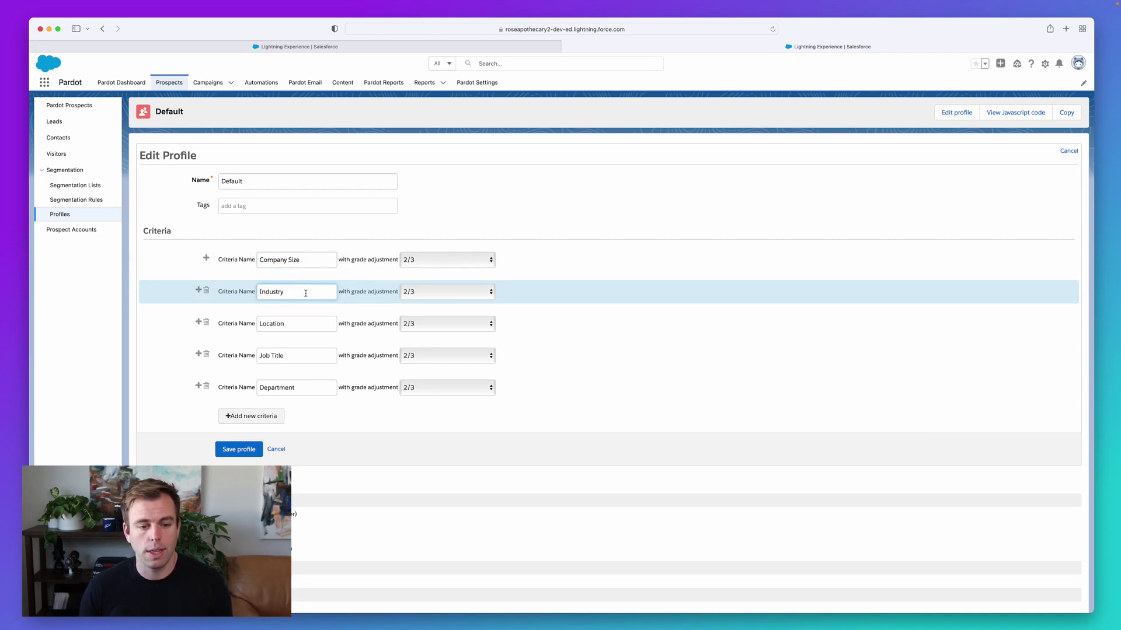
{"action": "left_click", "coordinate": [302, 322]}
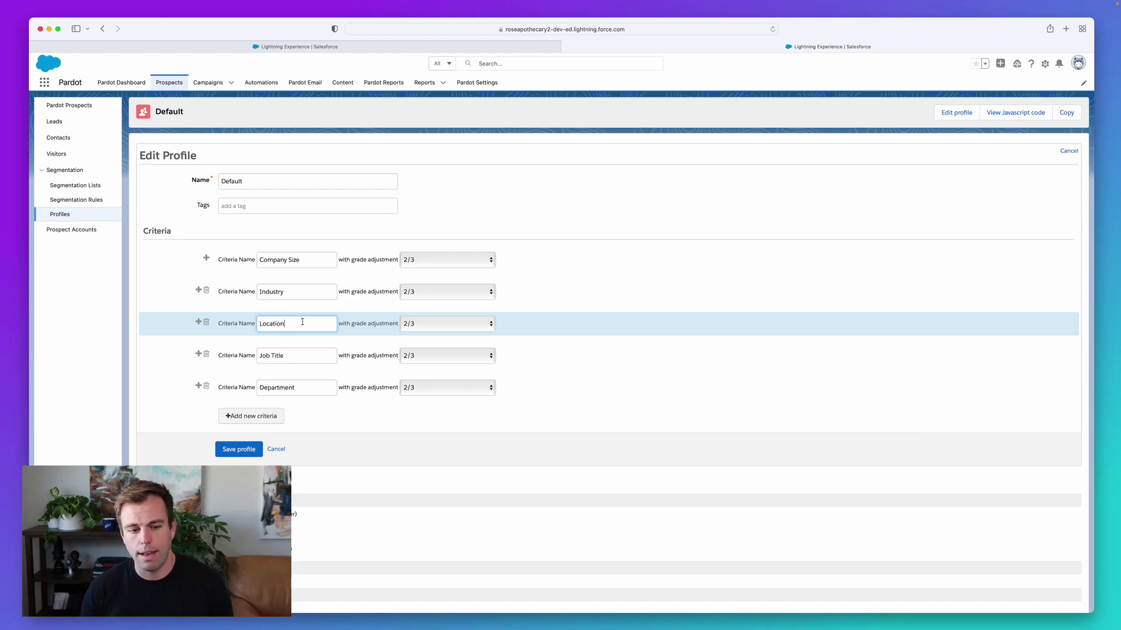
{"action": "left_click", "coordinate": [307, 355]}
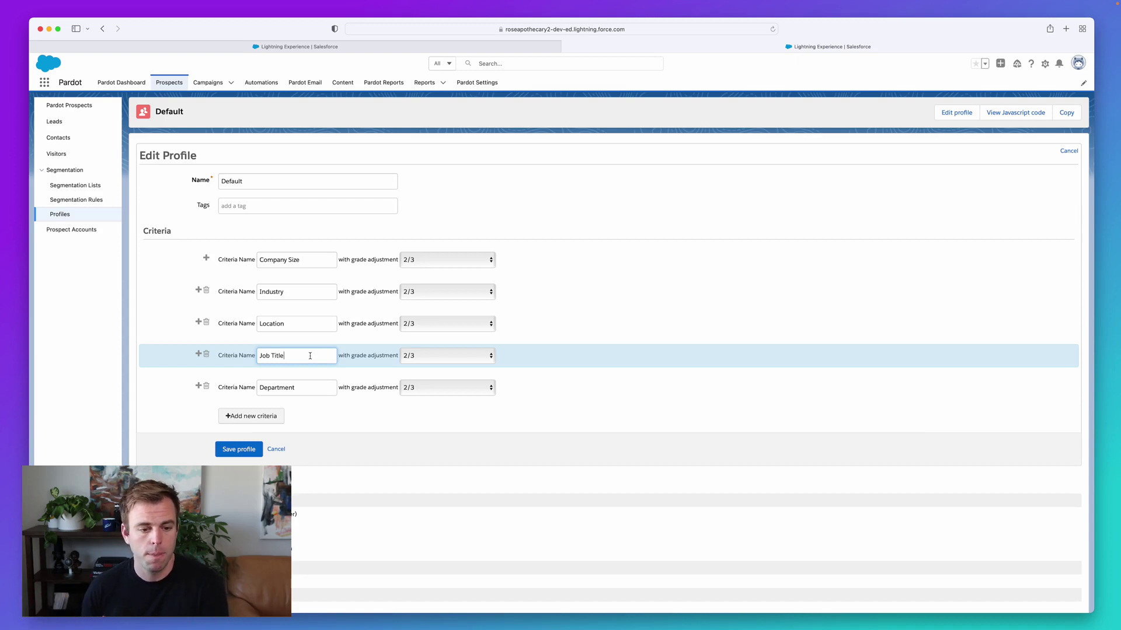
Step: Remove the Department criterion from the Default profile
{"action": "left_click", "coordinate": [310, 387]}
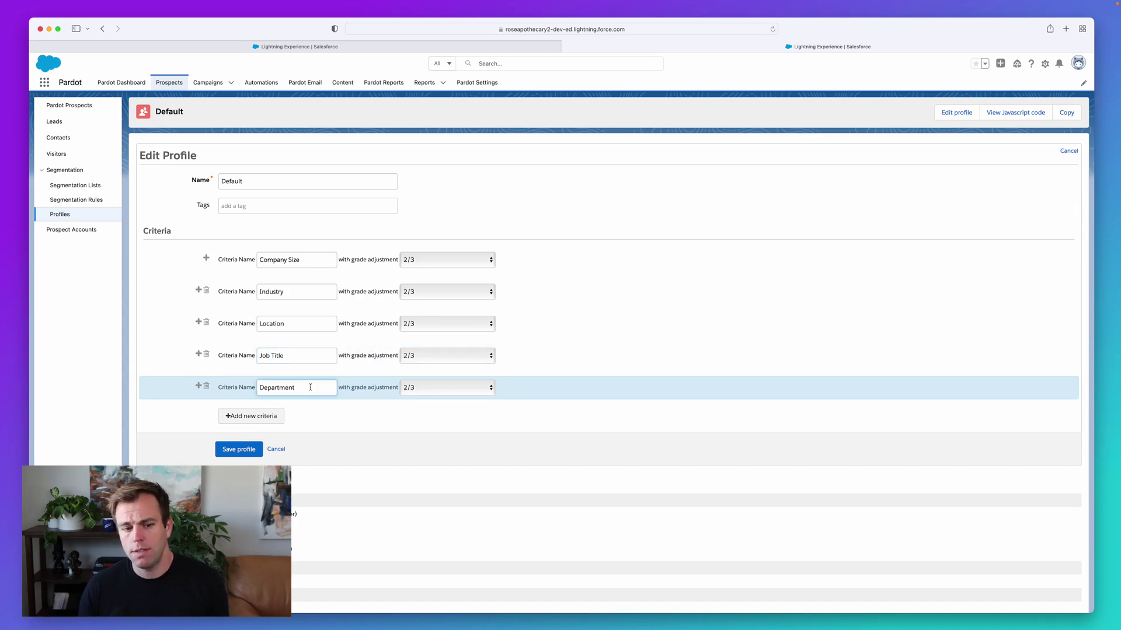
{"action": "left_click", "coordinate": [206, 387]}
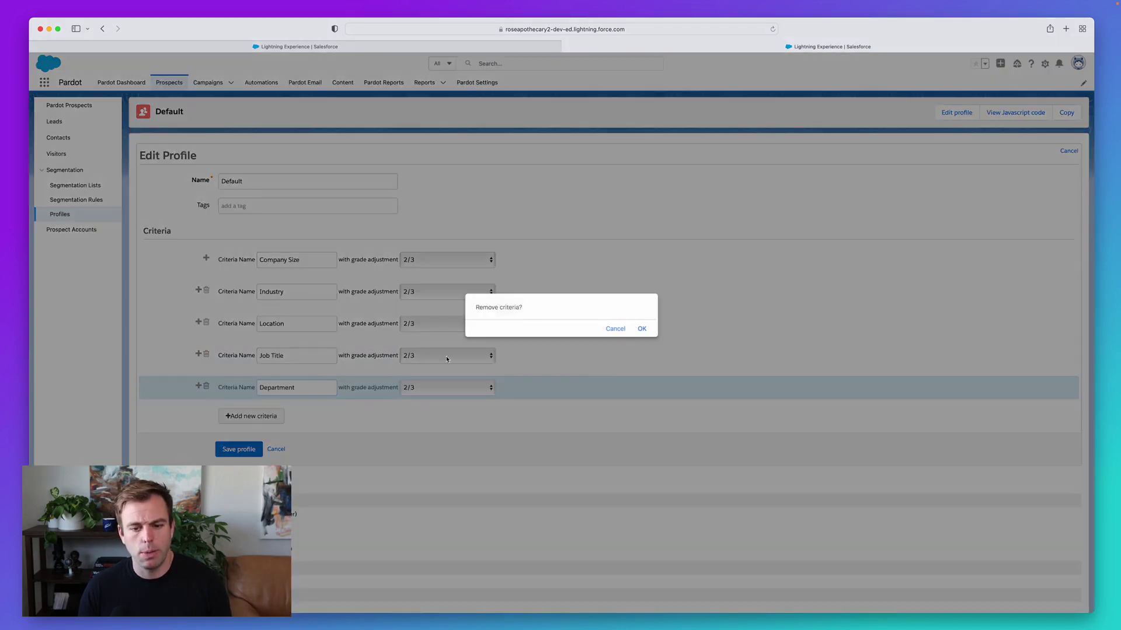
{"action": "left_click", "coordinate": [642, 330]}
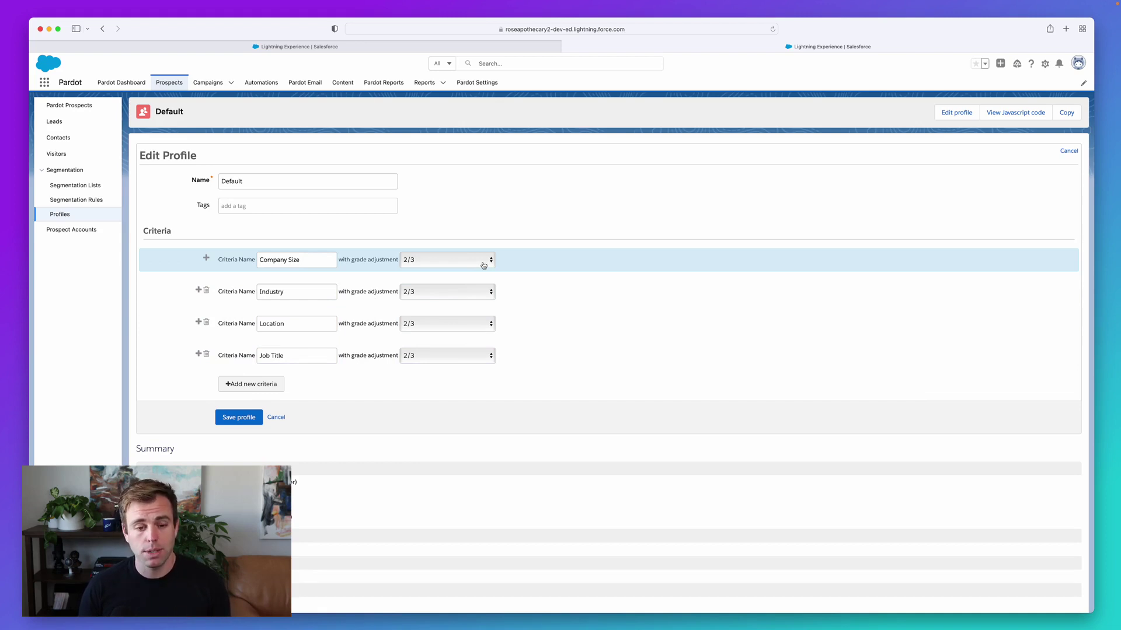
Step: Try the grade adjustments 1, 2/3 and 1/3 letter on the Company Size criterion
{"action": "triple_click", "coordinate": [315, 261]}
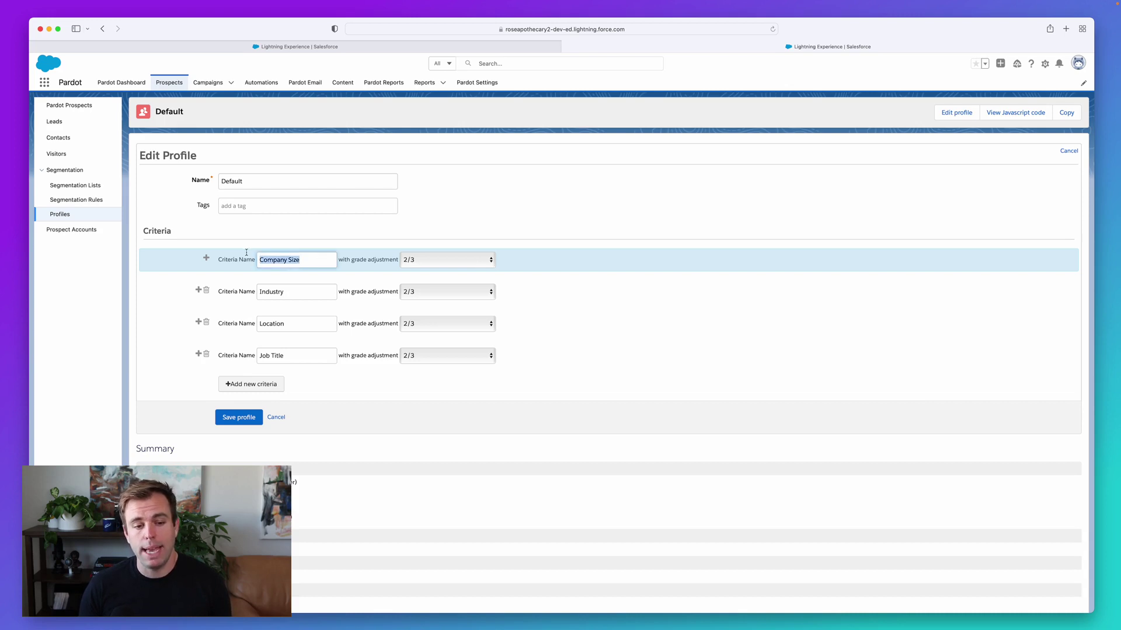
{"action": "left_click", "coordinate": [485, 266]}
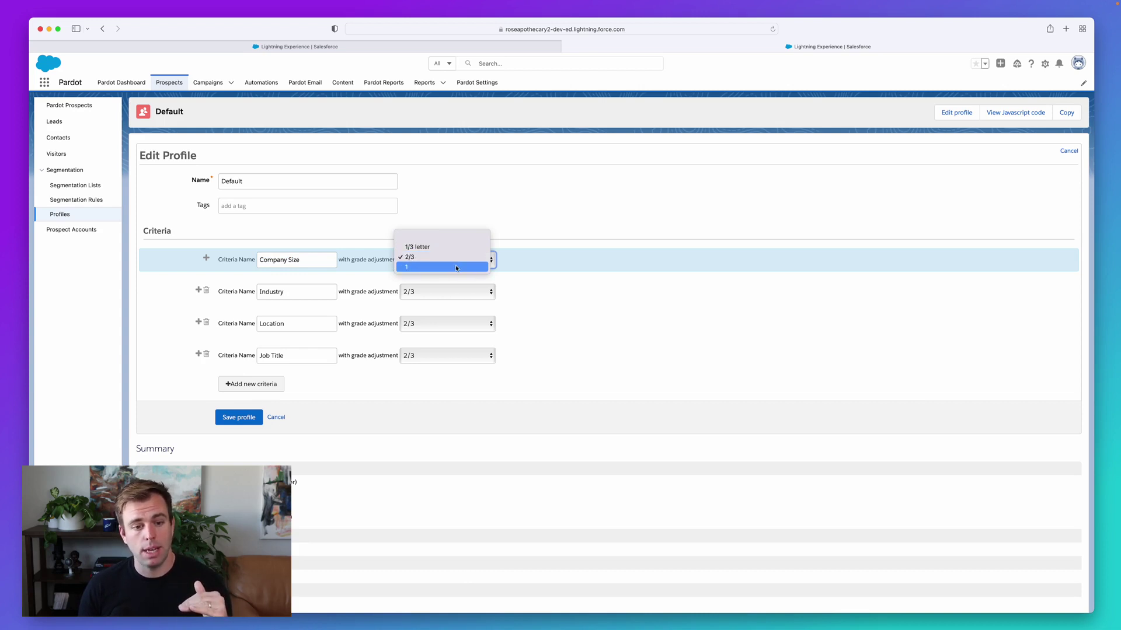
{"action": "left_click", "coordinate": [456, 267]}
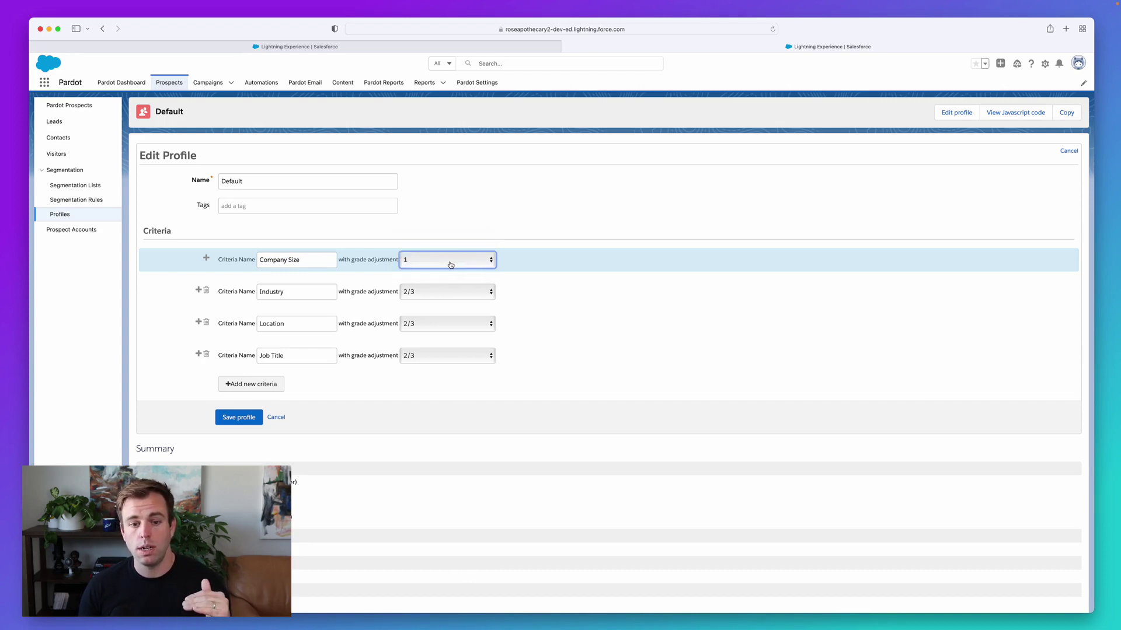
{"action": "left_click", "coordinate": [450, 263]}
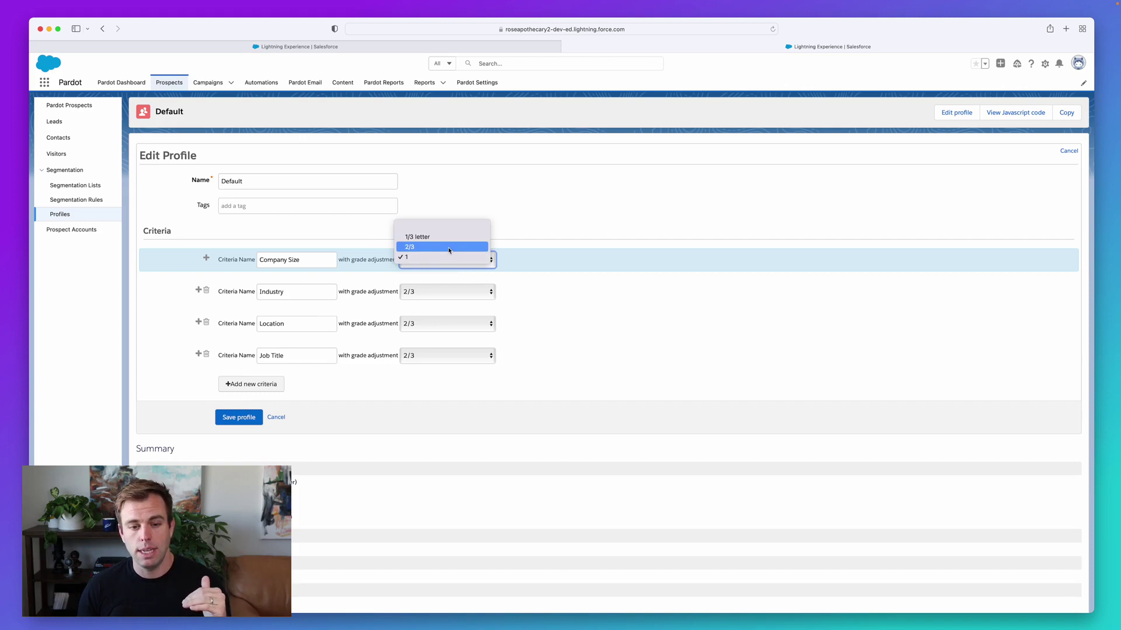
{"action": "left_click", "coordinate": [449, 248]}
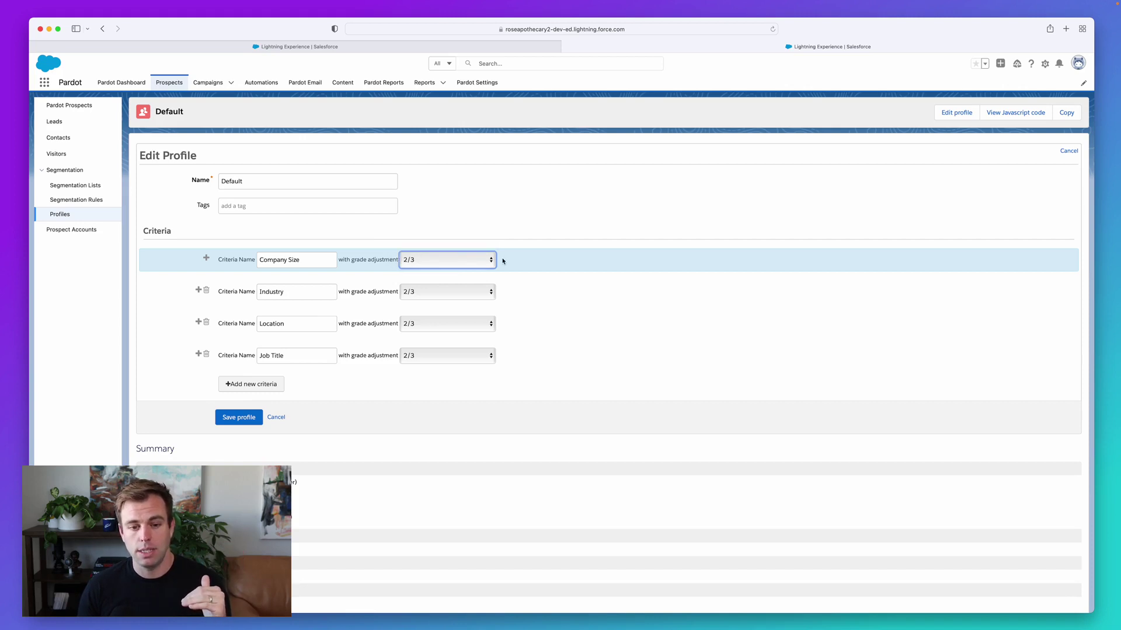
{"action": "left_click", "coordinate": [467, 264]}
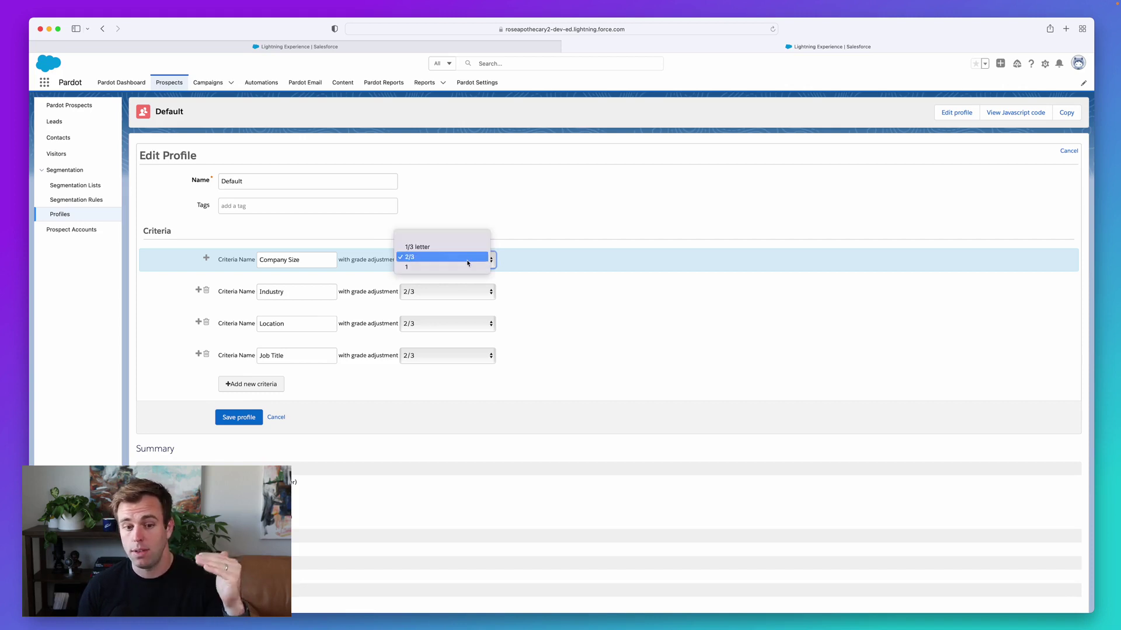
{"action": "left_click", "coordinate": [466, 248]}
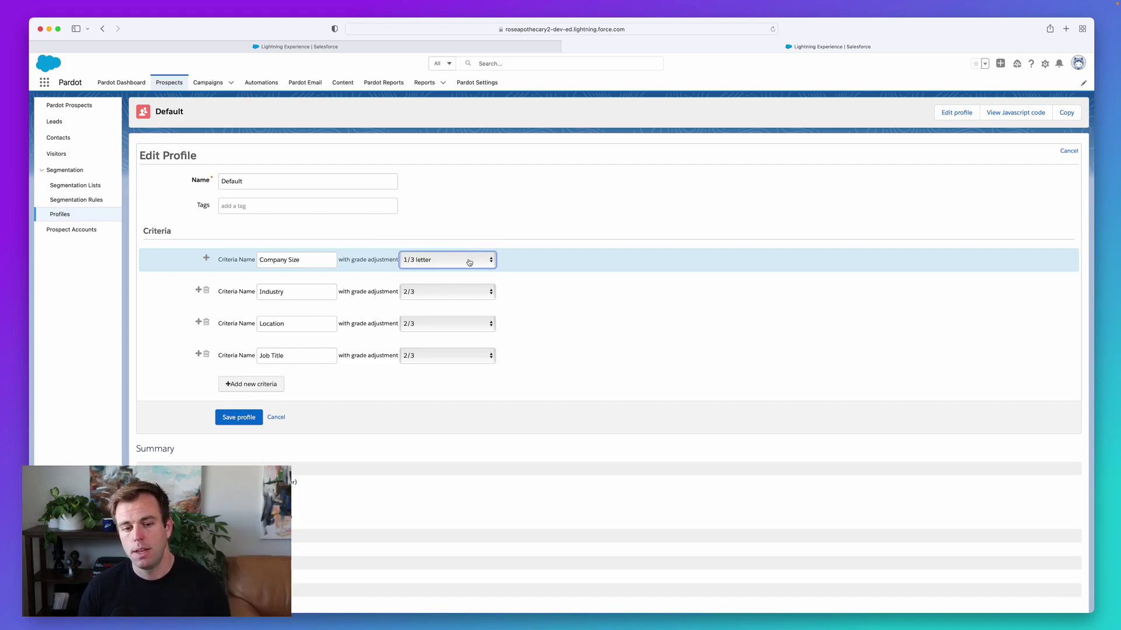
Step: Set the grade adjustment to 1 for Company Size and Job Title and to 1/3 letter for Industry, and save the profile
{"action": "left_click", "coordinate": [469, 262]}
{"action": "left_click", "coordinate": [450, 275]}
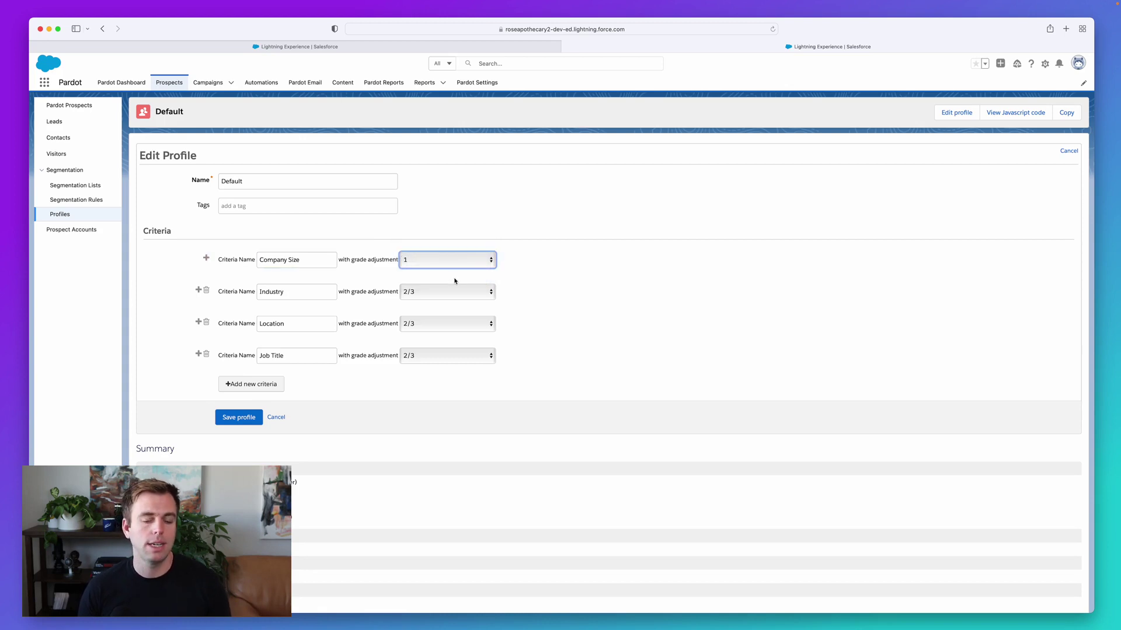
{"action": "left_click", "coordinate": [452, 291]}
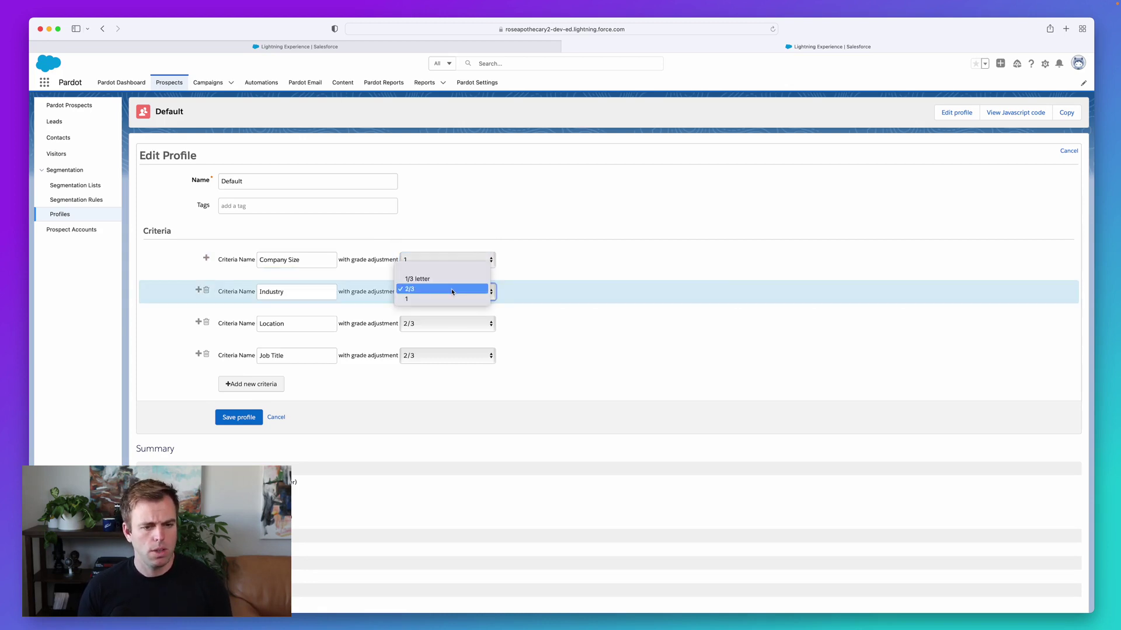
{"action": "left_click", "coordinate": [518, 280]}
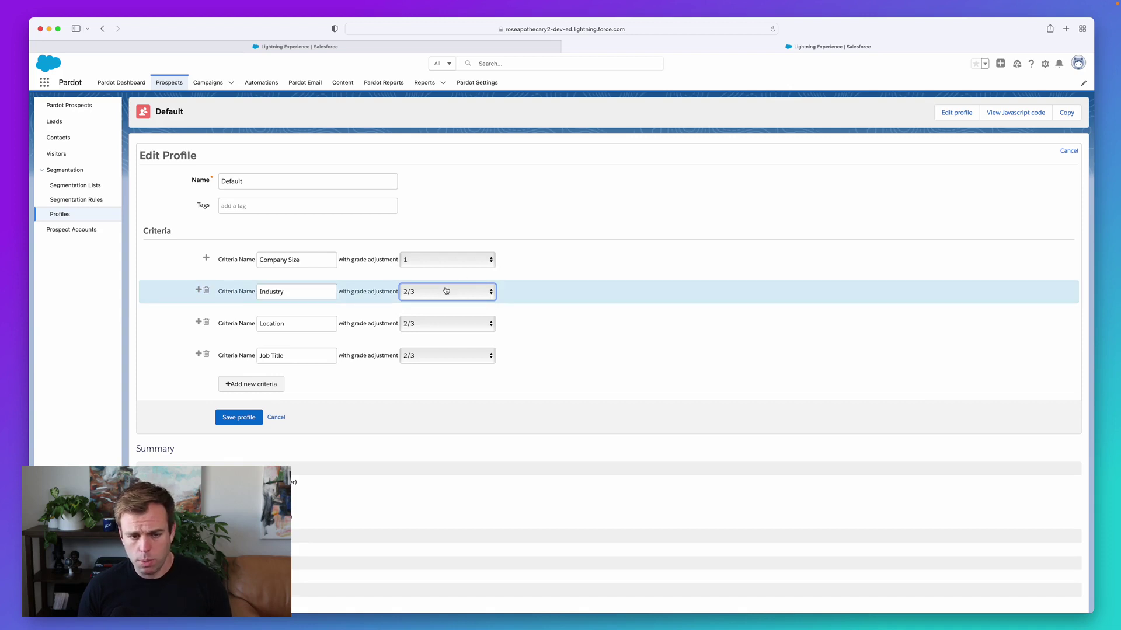
{"action": "left_click", "coordinate": [437, 355]}
{"action": "left_click", "coordinate": [436, 363]}
{"action": "left_click", "coordinate": [447, 290]}
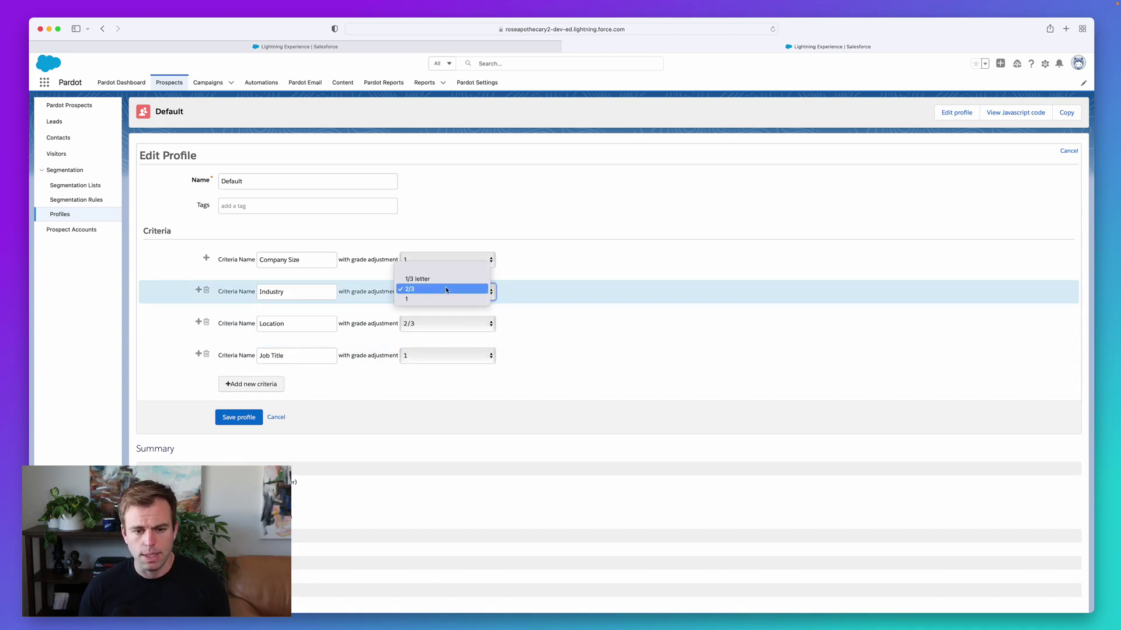
{"action": "left_click", "coordinate": [441, 280]}
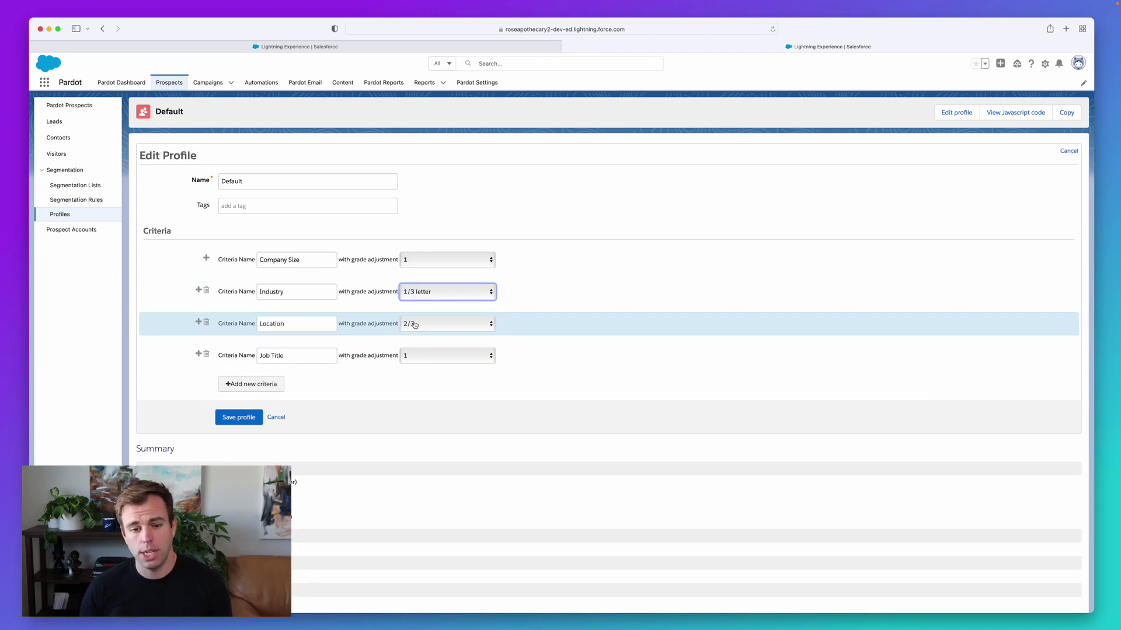
{"action": "left_click", "coordinate": [654, 354]}
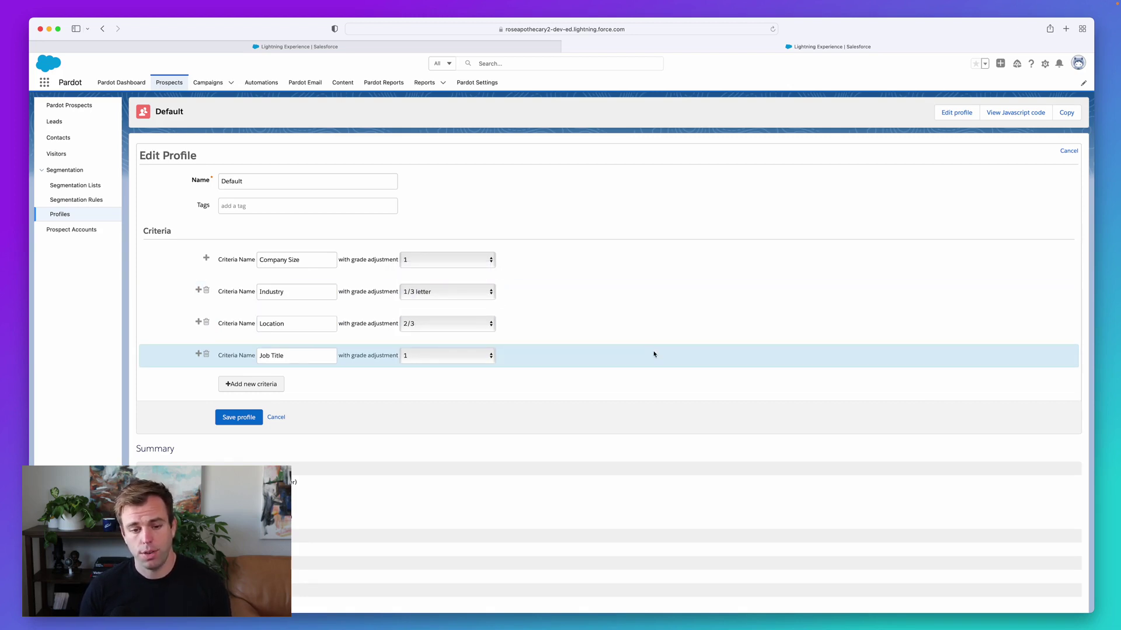
{"action": "left_click", "coordinate": [231, 419]}
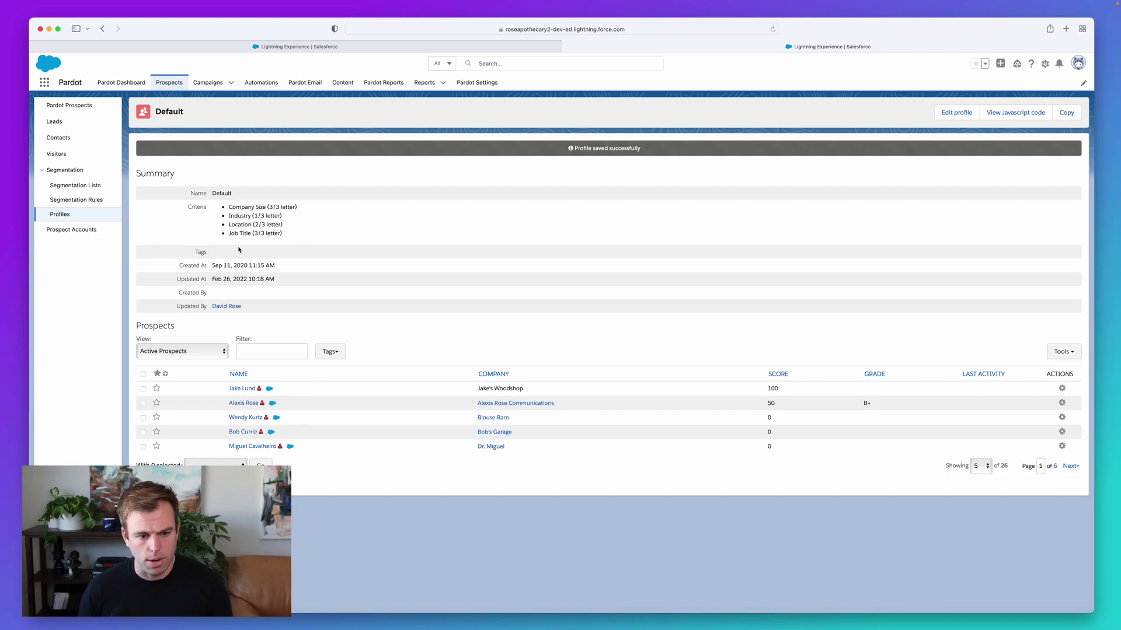
Step: Mark Location, Job Title and Company Size as matching in the first listed prospect's profile criteria, and return to the prospect's overview
{"action": "left_click", "coordinate": [243, 389]}
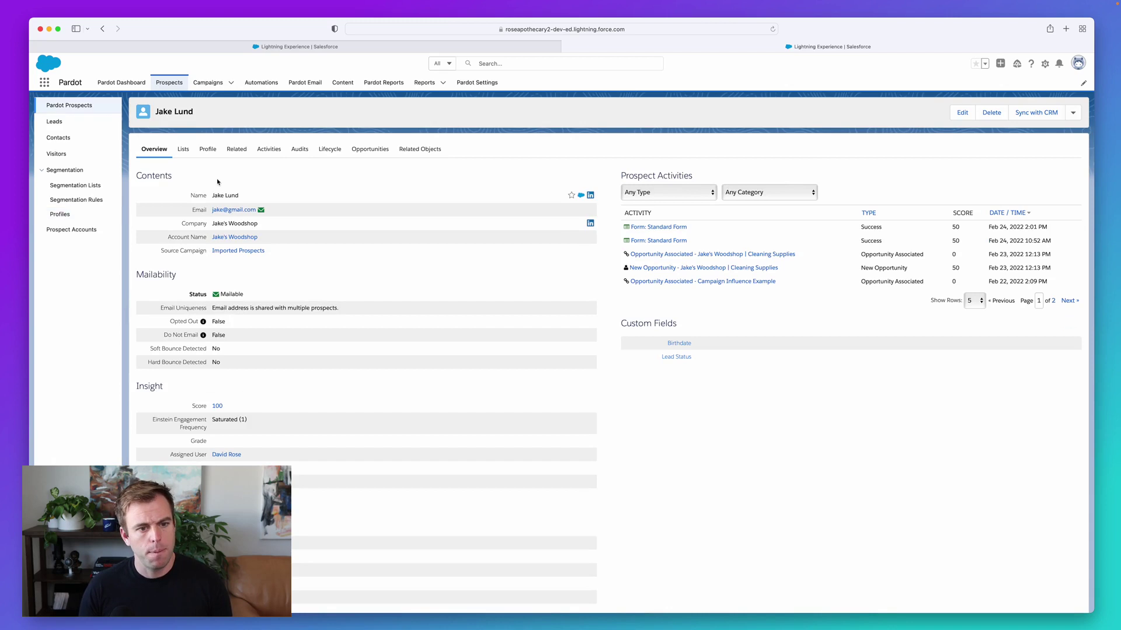
{"action": "left_click", "coordinate": [209, 154]}
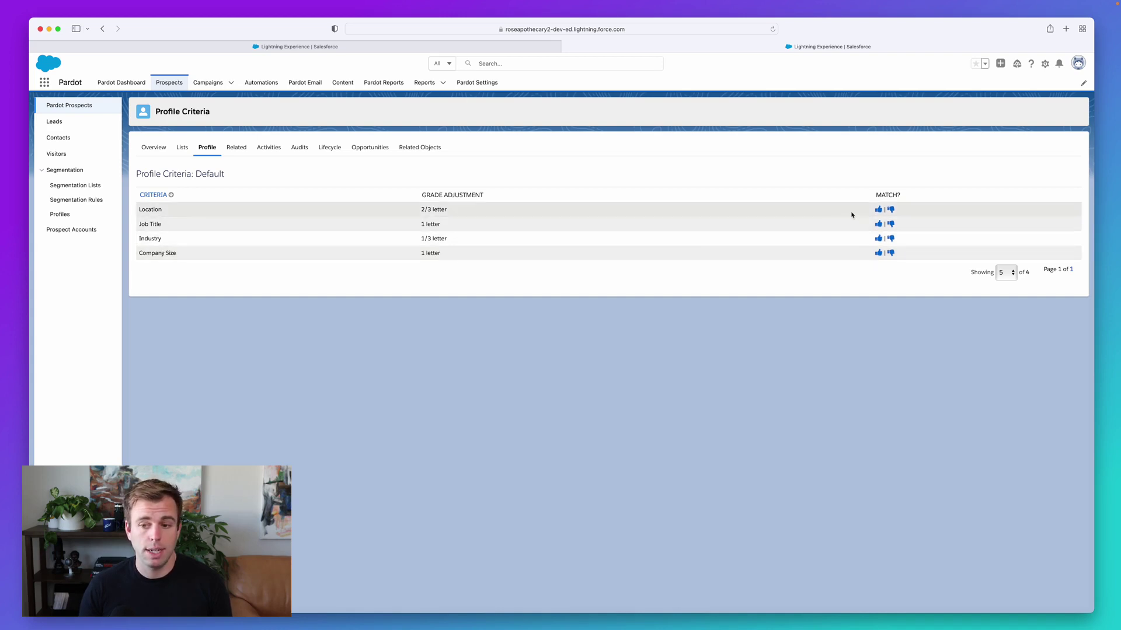
{"action": "left_click", "coordinate": [879, 210]}
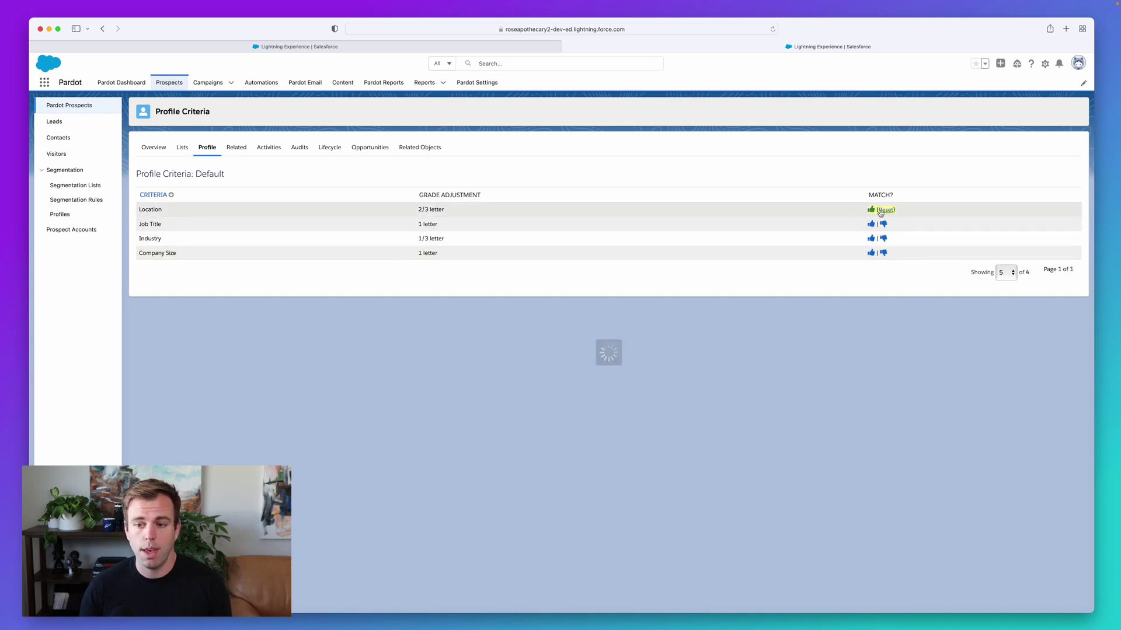
{"action": "left_click", "coordinate": [874, 225]}
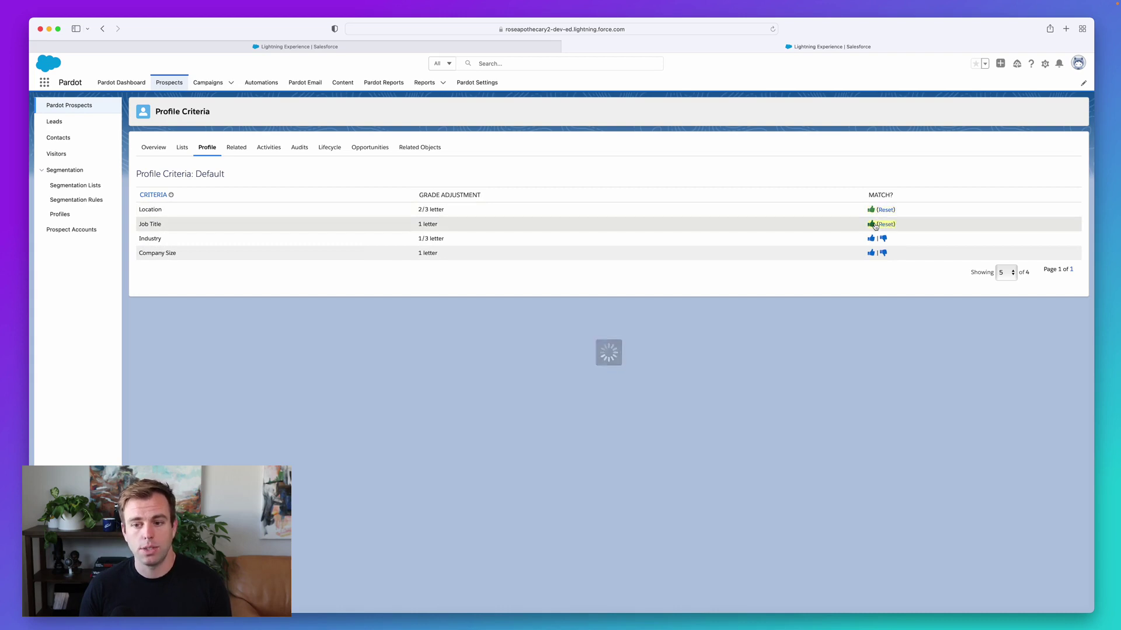
{"action": "left_click", "coordinate": [872, 253]}
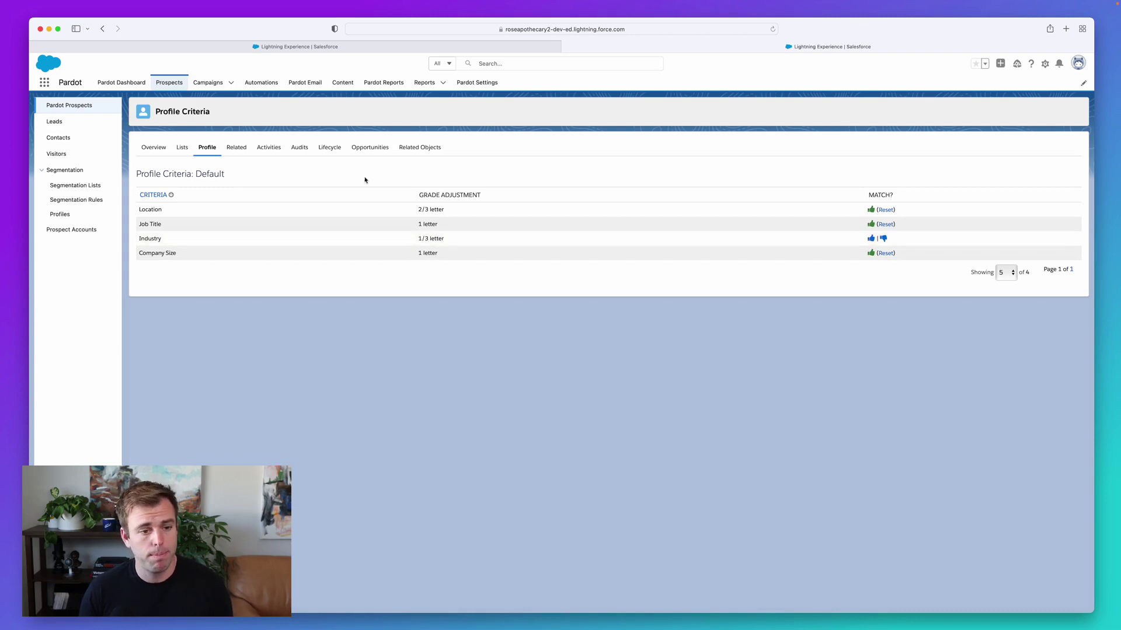
{"action": "left_click", "coordinate": [163, 150]}
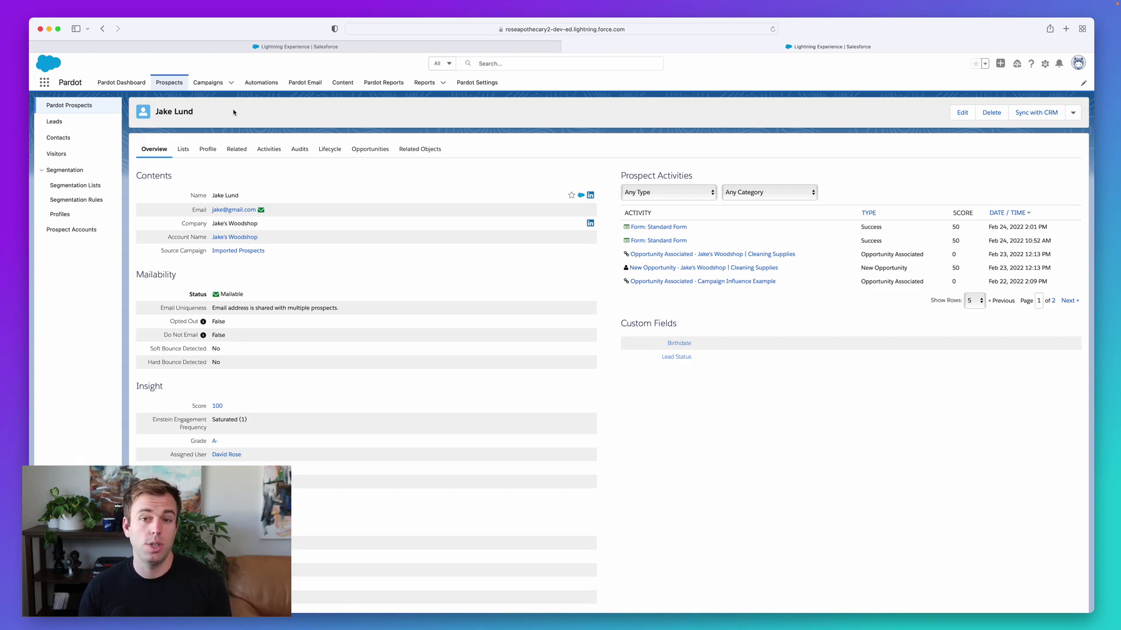
Step: Start a new automation rule named "Grading - Industry"
{"action": "left_click", "coordinate": [261, 84]}
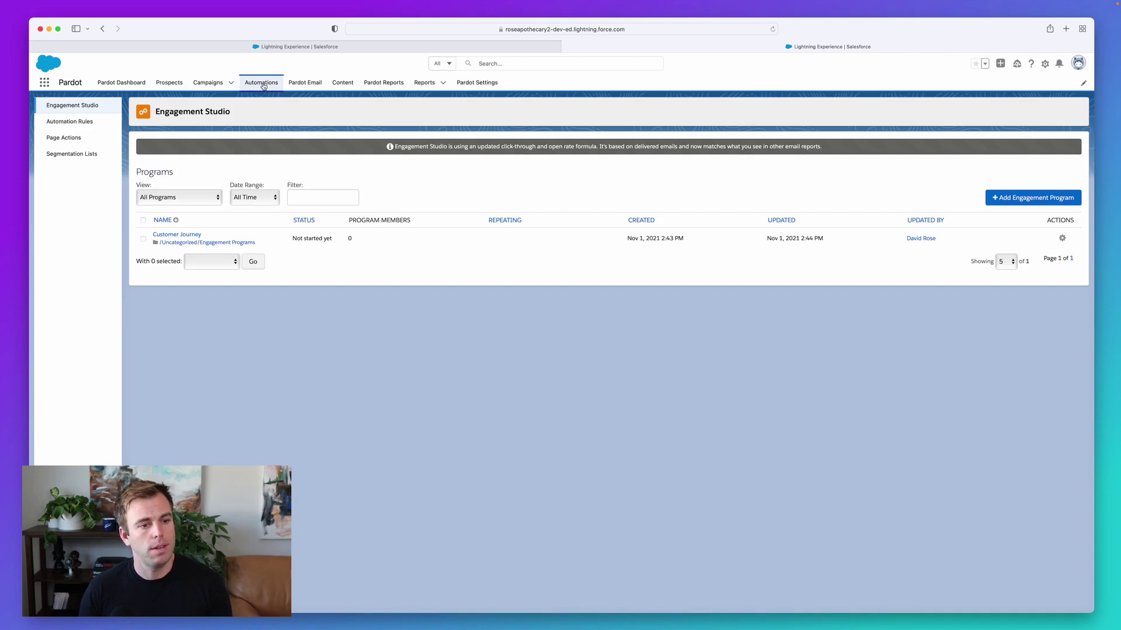
{"action": "left_click", "coordinate": [72, 123]}
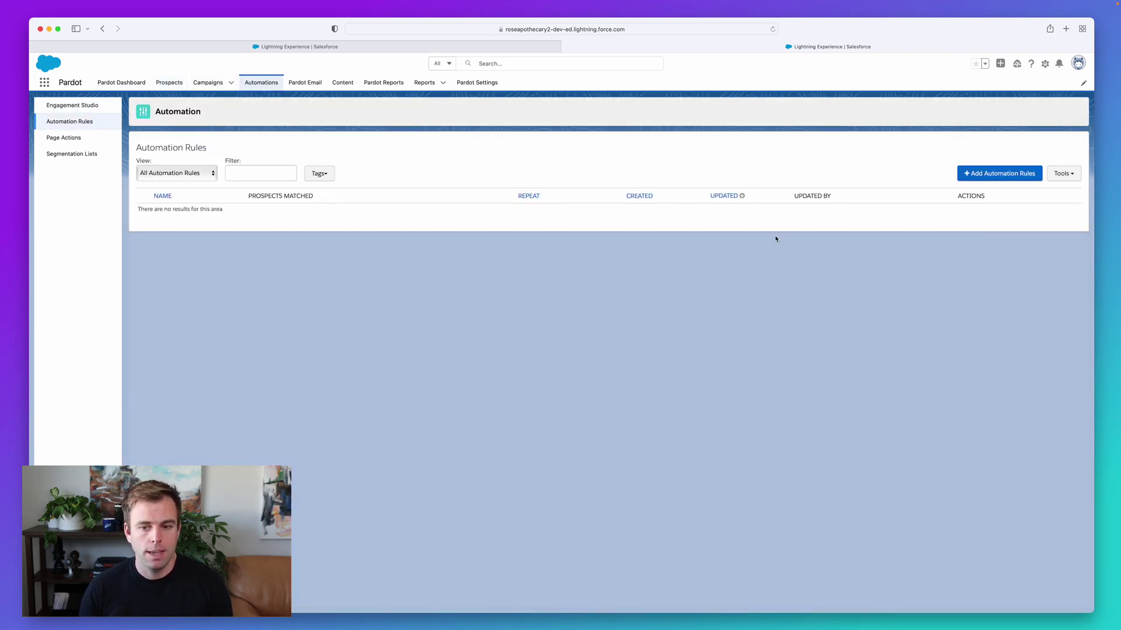
{"action": "left_click", "coordinate": [1003, 174]}
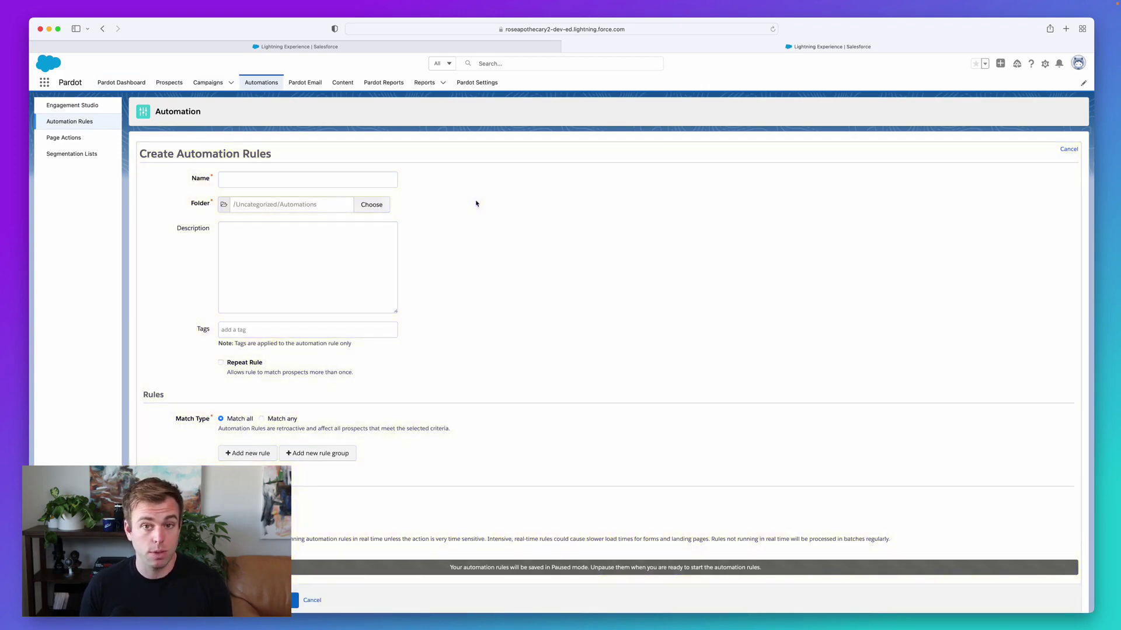
{"action": "left_click", "coordinate": [320, 178]}
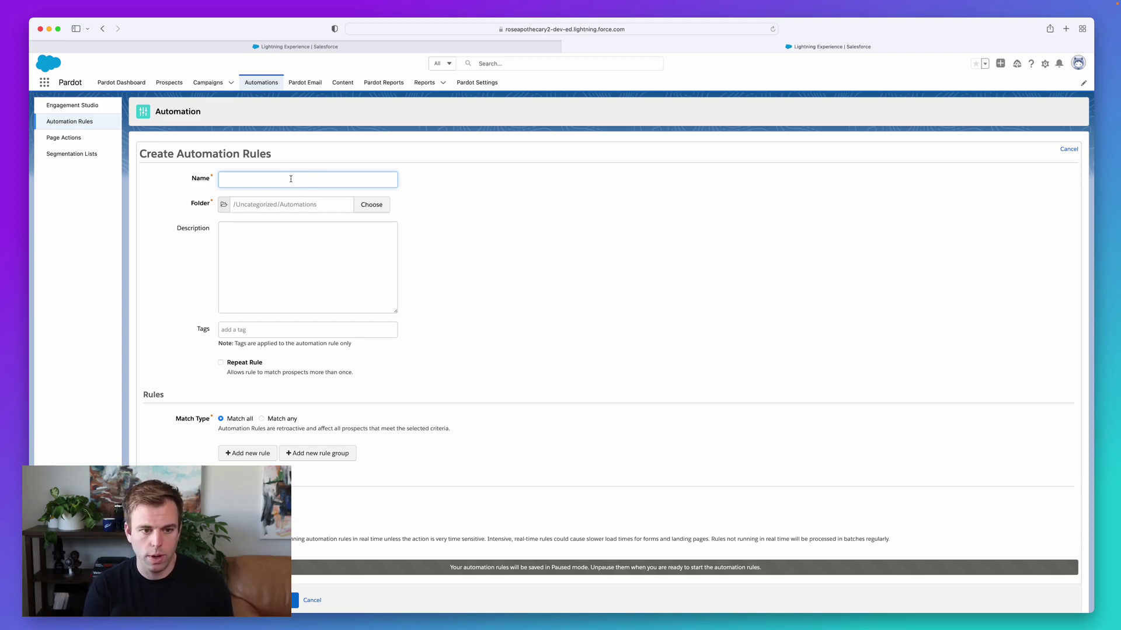
{"action": "type", "text": "Grading"}
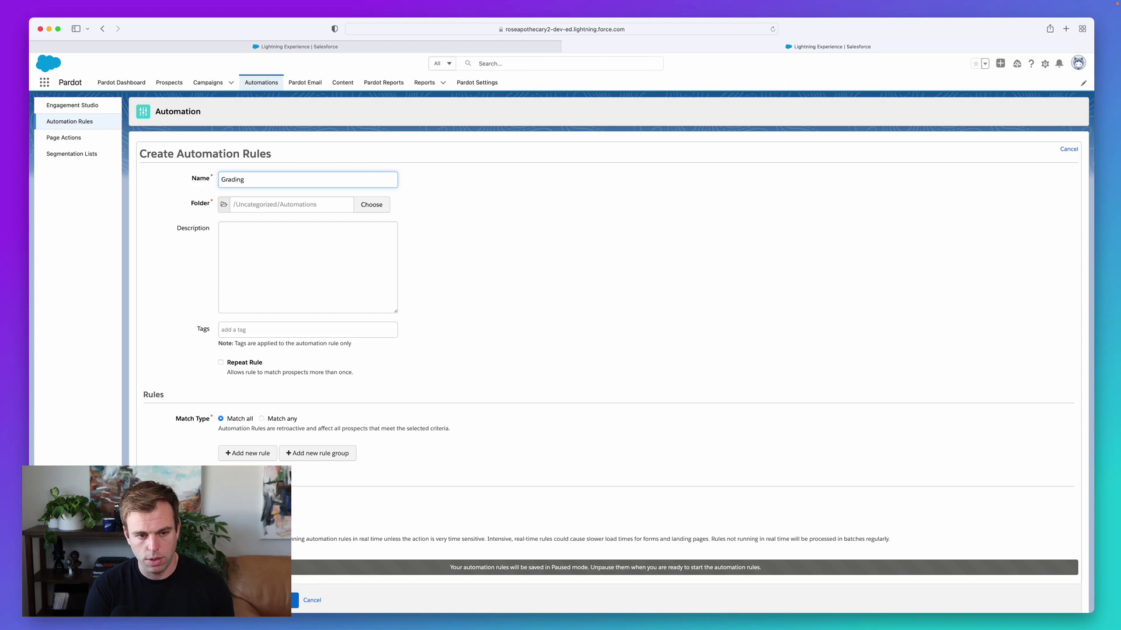
{"action": "type", "text": " - L"}
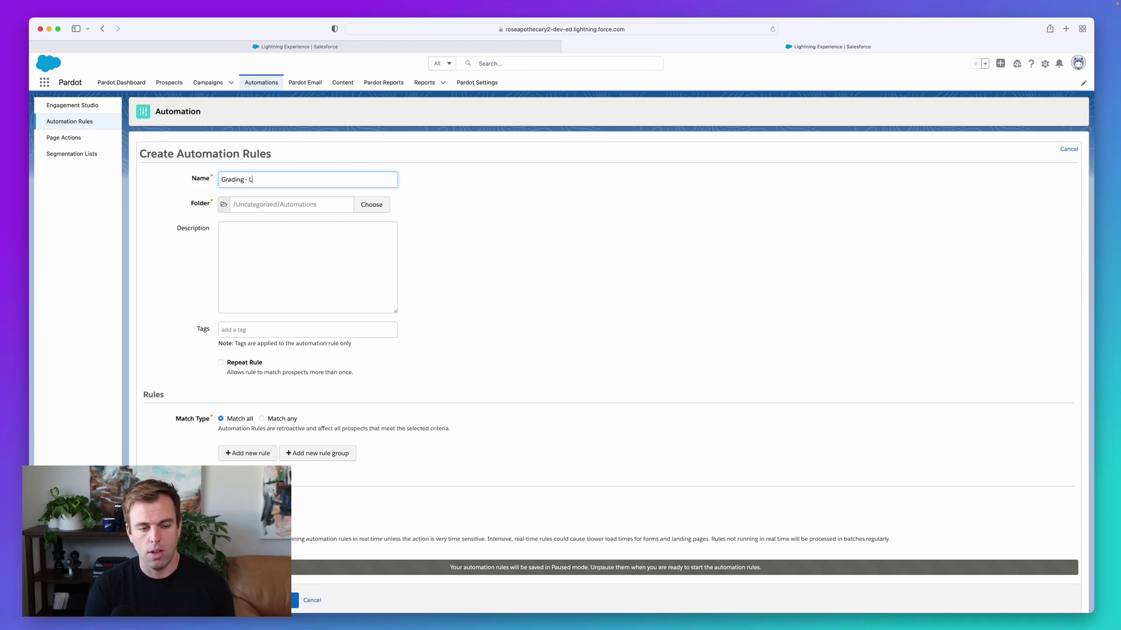
{"action": "type", "text": "oIndustry"}
Step: Create a folder named "Grading Rules" and choose it as the automation rule's folder
{"action": "left_click", "coordinate": [374, 206]}
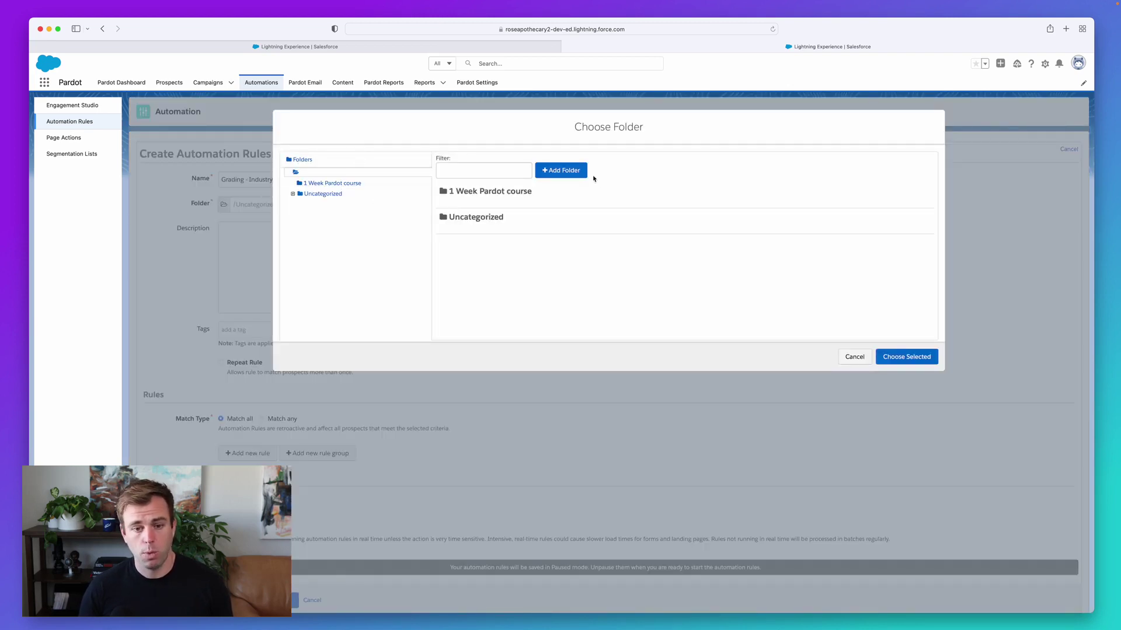
{"action": "left_click", "coordinate": [568, 170]}
{"action": "type", "text": "Grading Rules"}
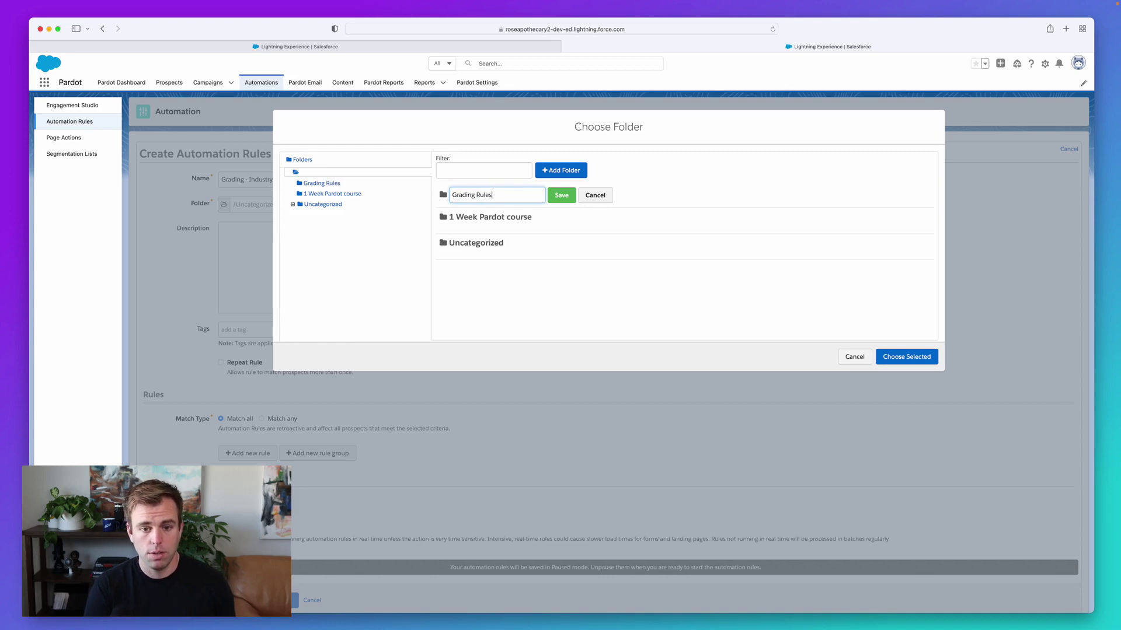
{"action": "left_click", "coordinate": [561, 195]}
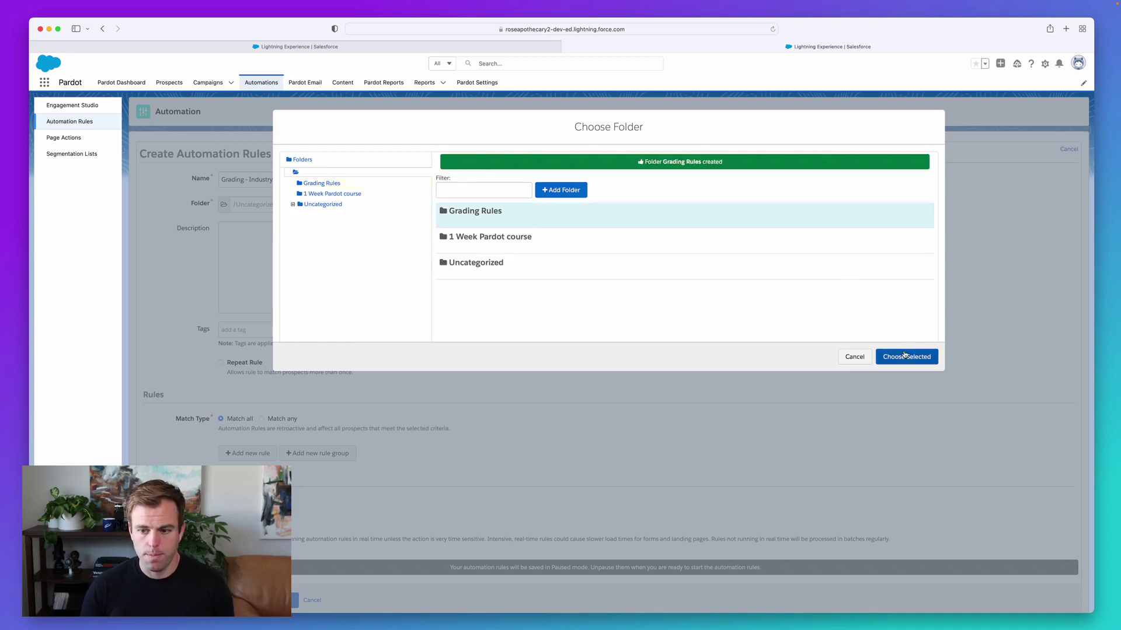
{"action": "left_click", "coordinate": [905, 354]}
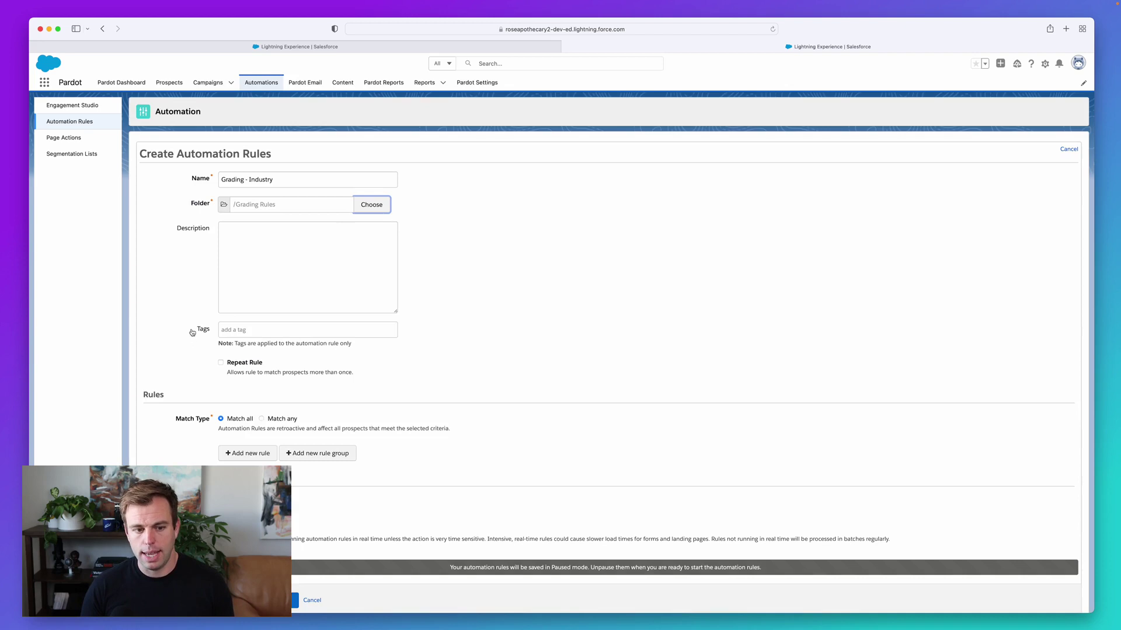
Step: Enter the rule description "If industry is education or government, match."
{"action": "left_click", "coordinate": [253, 264]}
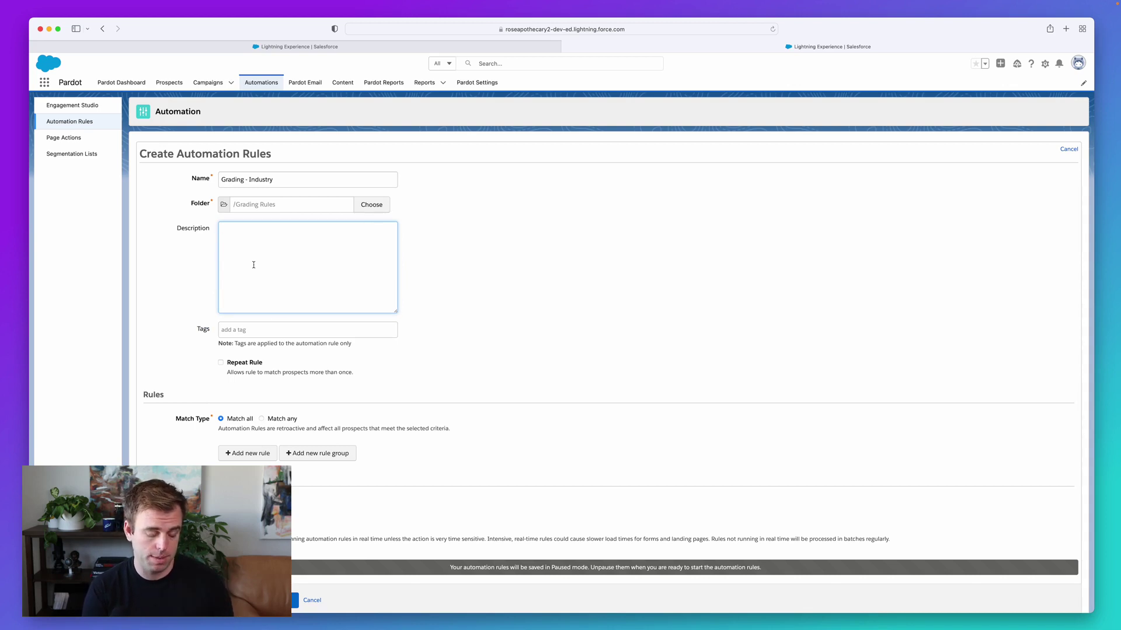
{"action": "type", "text": "industry is education or gover"}
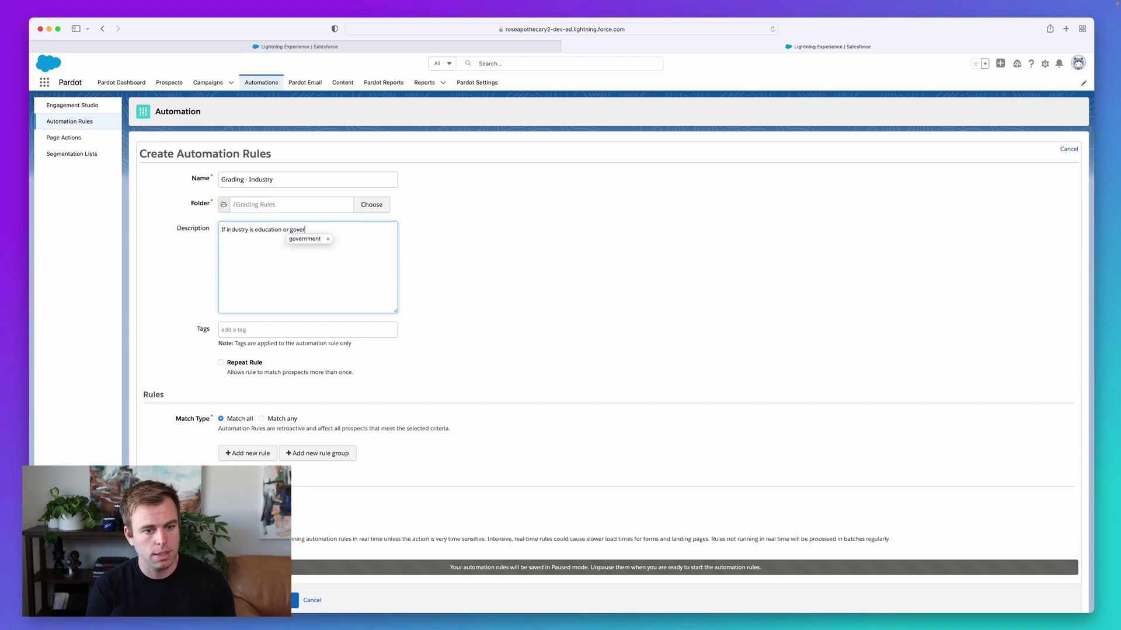
{"action": "type", "text": "nment, match."}
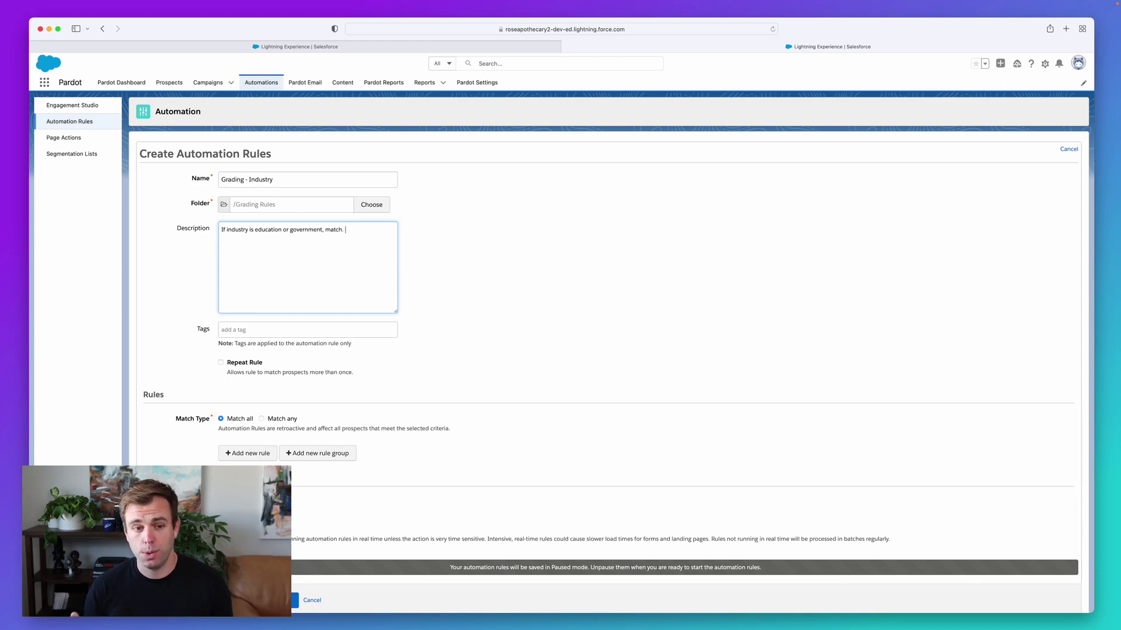
Step: Try "Grading - Profile - Industry" as the rule name and take the added "Profile" part out again
{"action": "left_click", "coordinate": [246, 180]}
{"action": "type", "text": "- Profile"}
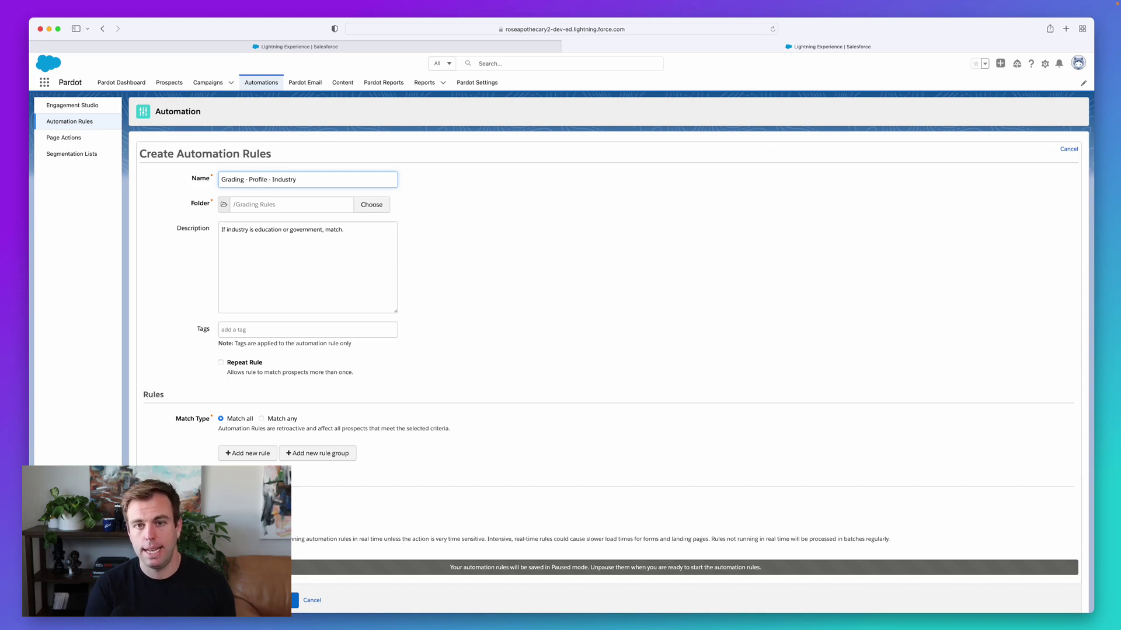
{"action": "key", "text": "shift+Left"}
{"action": "key", "text": "shift+Left"}
{"action": "key", "text": "shift+Left"}
{"action": "key", "text": "shift+Left"}
{"action": "key", "text": "shift+Left"}
{"action": "key", "text": "shift+Left"}
{"action": "key", "text": "shift+Left"}
{"action": "key", "text": "BackSpace"}
{"action": "key", "text": "BackSpace"}
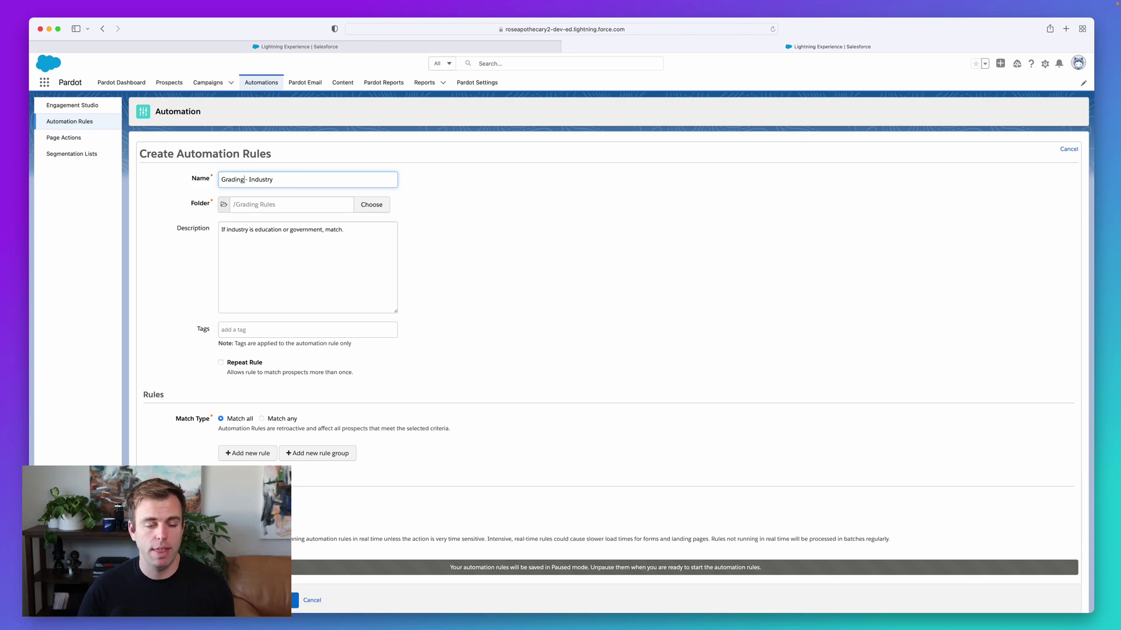
Step: Add a rule to the automation rule that checks the prospect default field Industry
{"action": "left_click", "coordinate": [493, 249]}
{"action": "scroll", "coordinate": [493, 250], "scroll_direction": "down", "scroll_amount": 3}
{"action": "scroll", "coordinate": [340, 372], "scroll_direction": "down", "scroll_amount": 1}
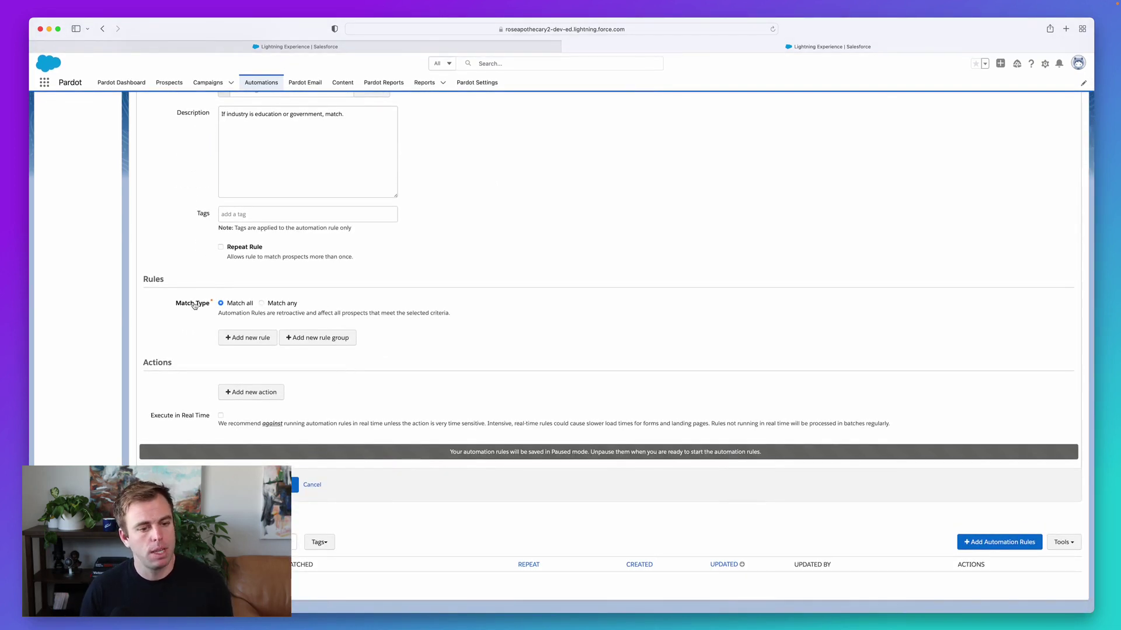
{"action": "left_click_drag", "start_coordinate": [175, 363], "coordinate": [146, 364]}
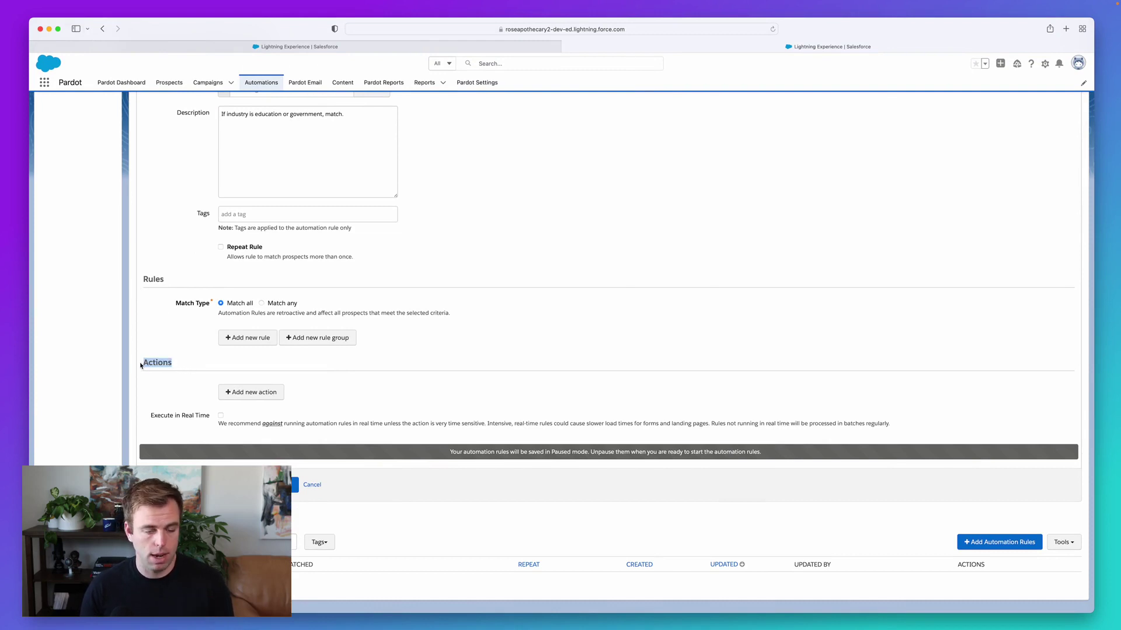
{"action": "left_click", "coordinate": [258, 339]}
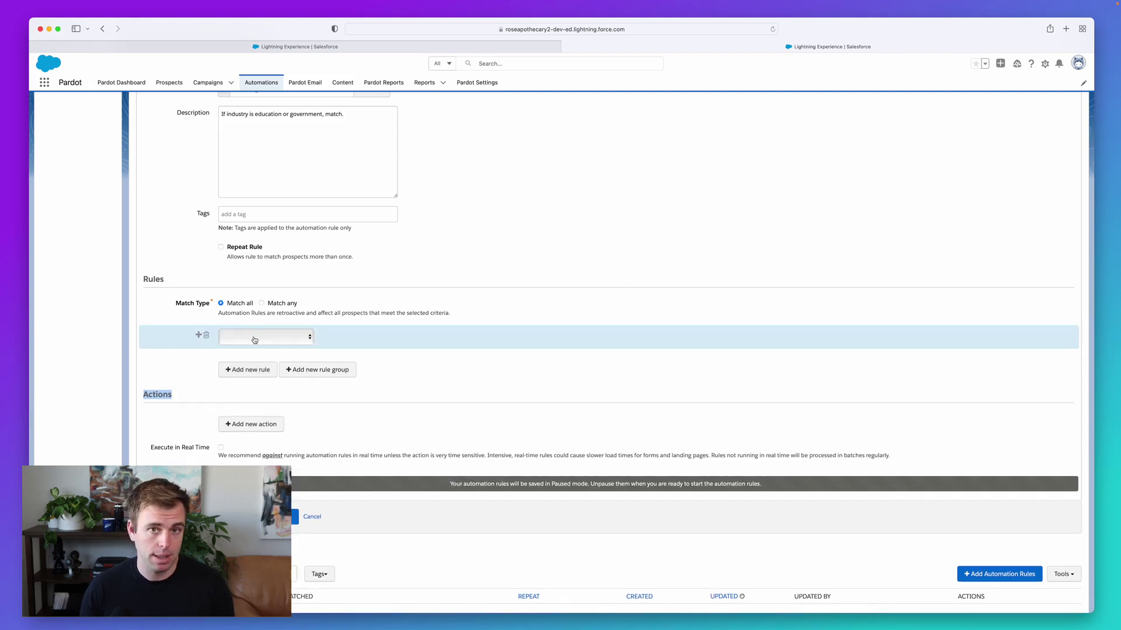
{"action": "left_click", "coordinate": [254, 338]}
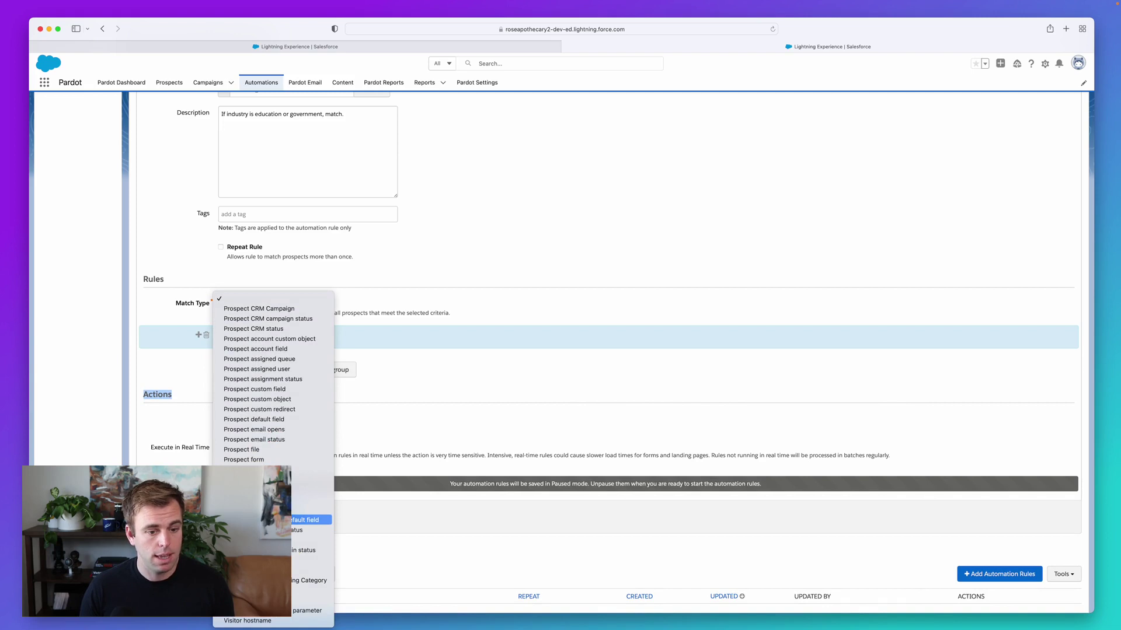
{"action": "left_click", "coordinate": [263, 423]}
{"action": "left_click", "coordinate": [350, 336]}
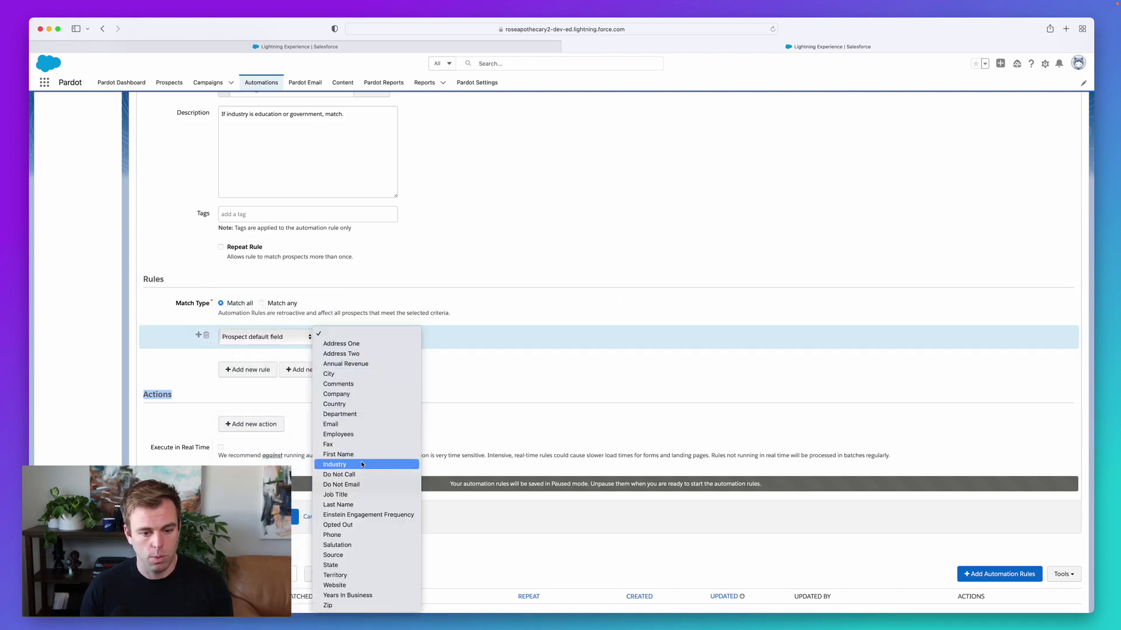
{"action": "left_click", "coordinate": [334, 465]}
Step: Set the Industry rule's condition to "is" with the value "Education;Government"
{"action": "left_click", "coordinate": [461, 337]}
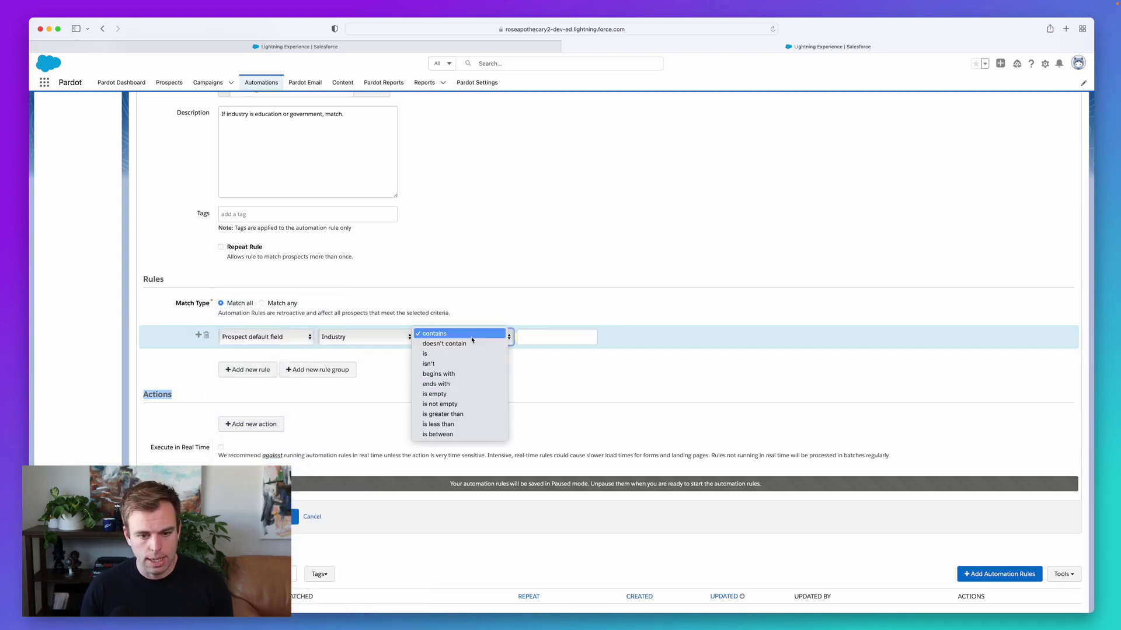
{"action": "left_click", "coordinate": [465, 353]}
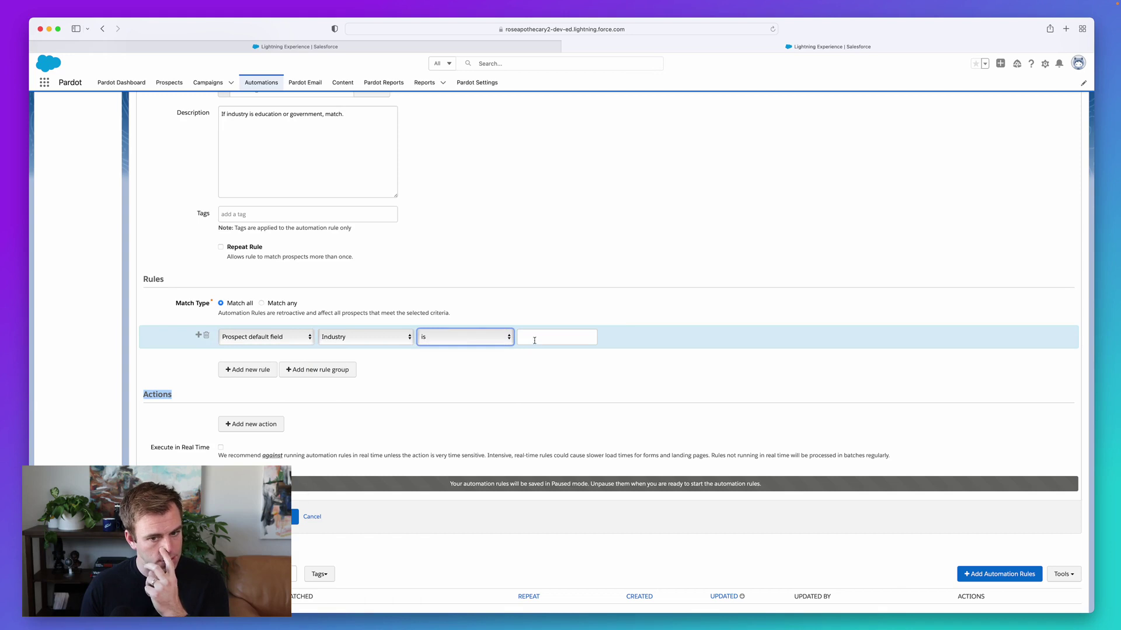
{"action": "left_click", "coordinate": [534, 340]}
{"action": "type", "text": "E"}
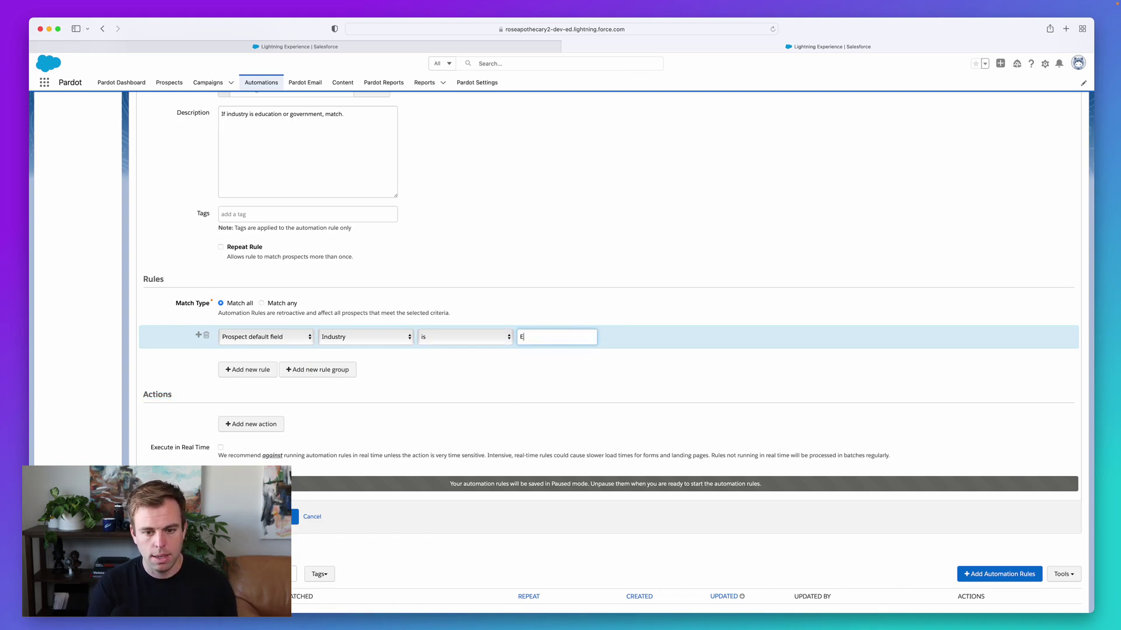
{"action": "type", "text": "ducation;Government;"}
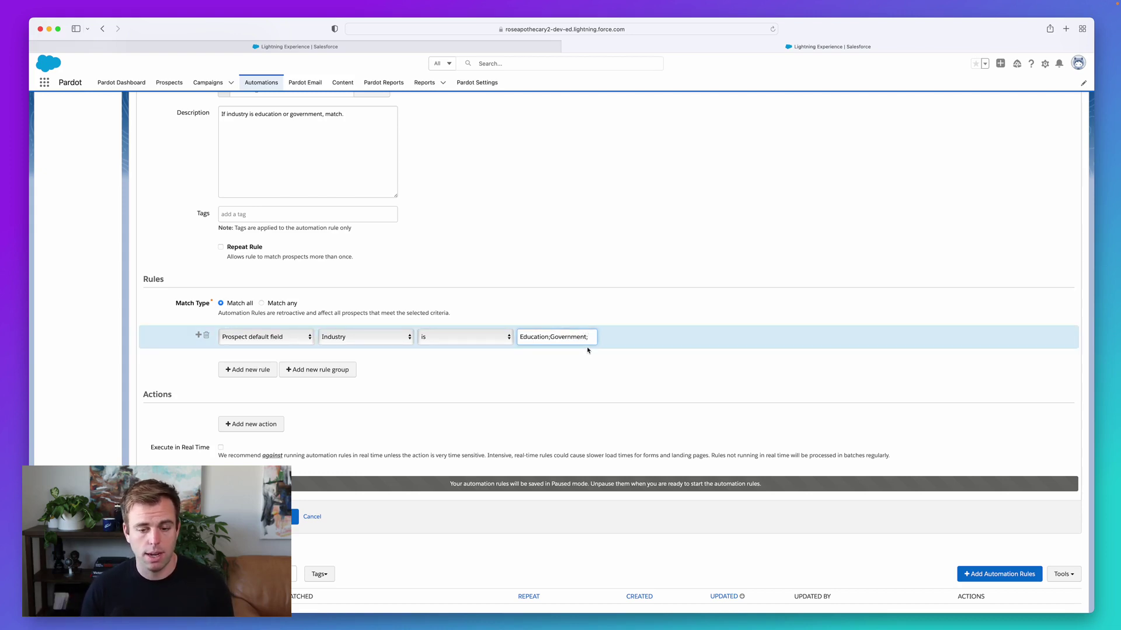
{"action": "key", "text": "BackSpace"}
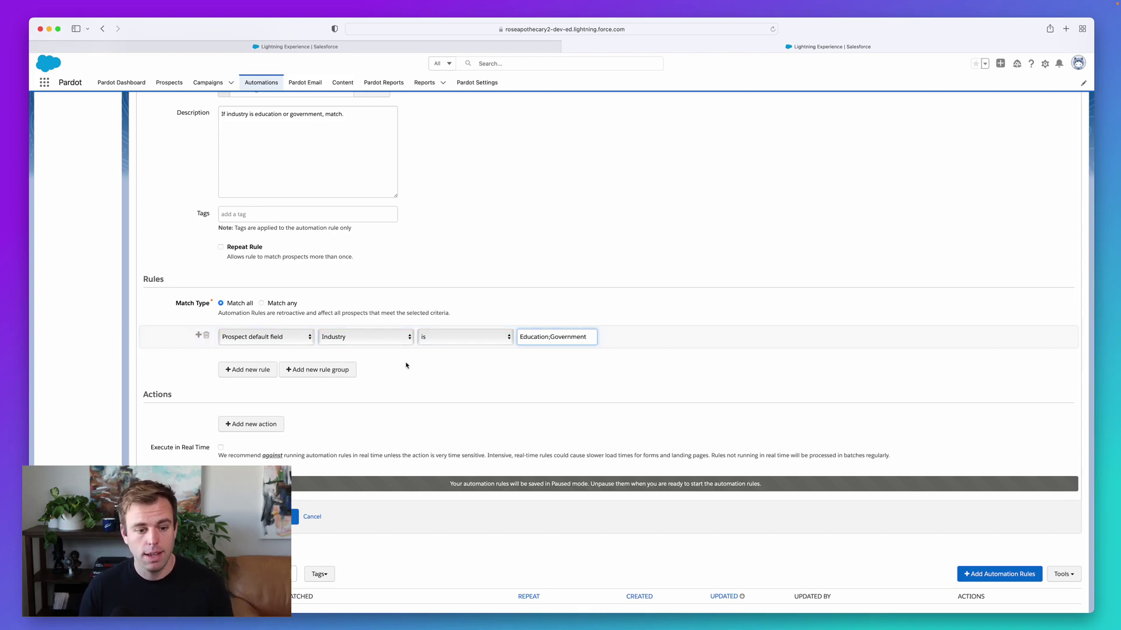
Step: Add a "Change profile criteria" action that sets the Default profile's Industry criterion to Matches
{"action": "left_click_drag", "start_coordinate": [189, 396], "coordinate": [135, 394]}
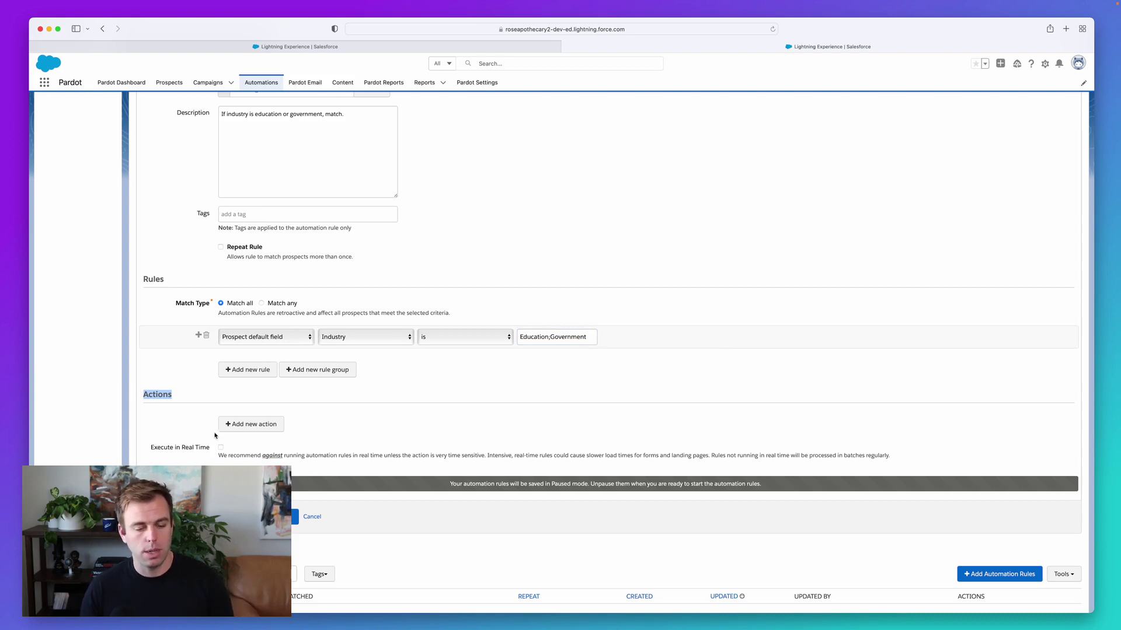
{"action": "left_click", "coordinate": [253, 430]}
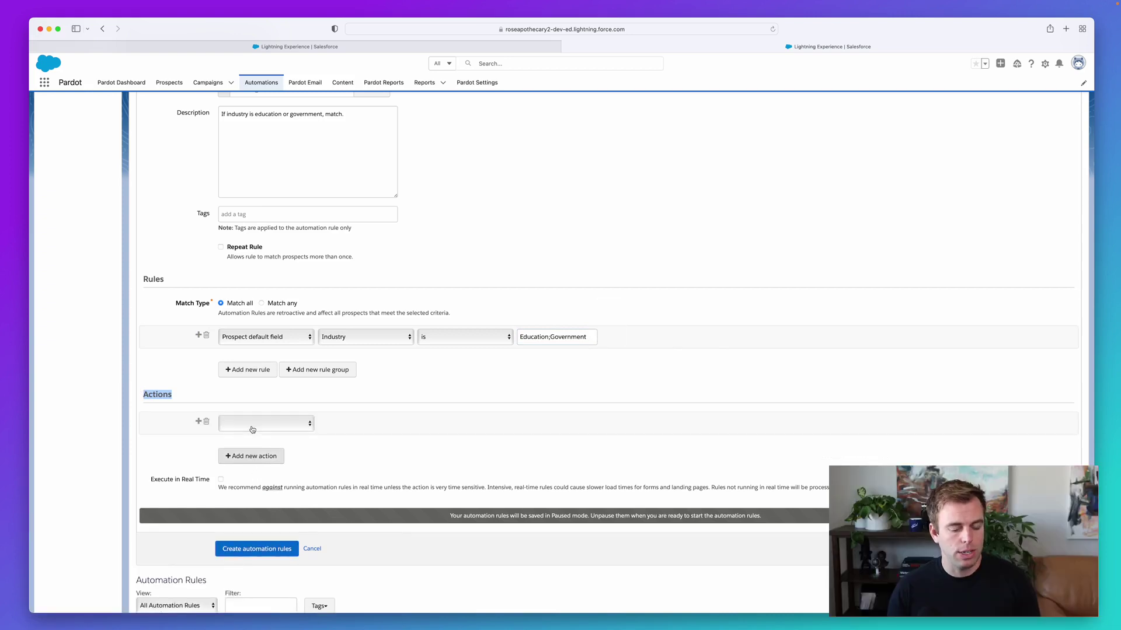
{"action": "left_click", "coordinate": [251, 427]}
{"action": "scroll", "coordinate": [274, 507], "scroll_direction": "down", "scroll_amount": 4}
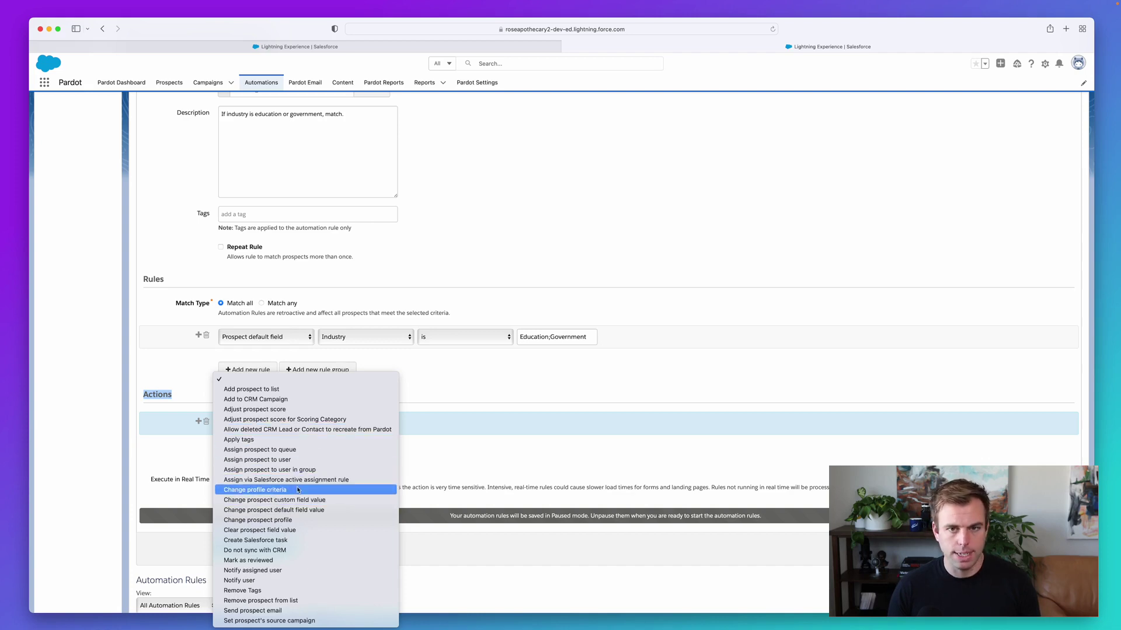
{"action": "left_click", "coordinate": [298, 491]}
{"action": "left_click", "coordinate": [399, 423]}
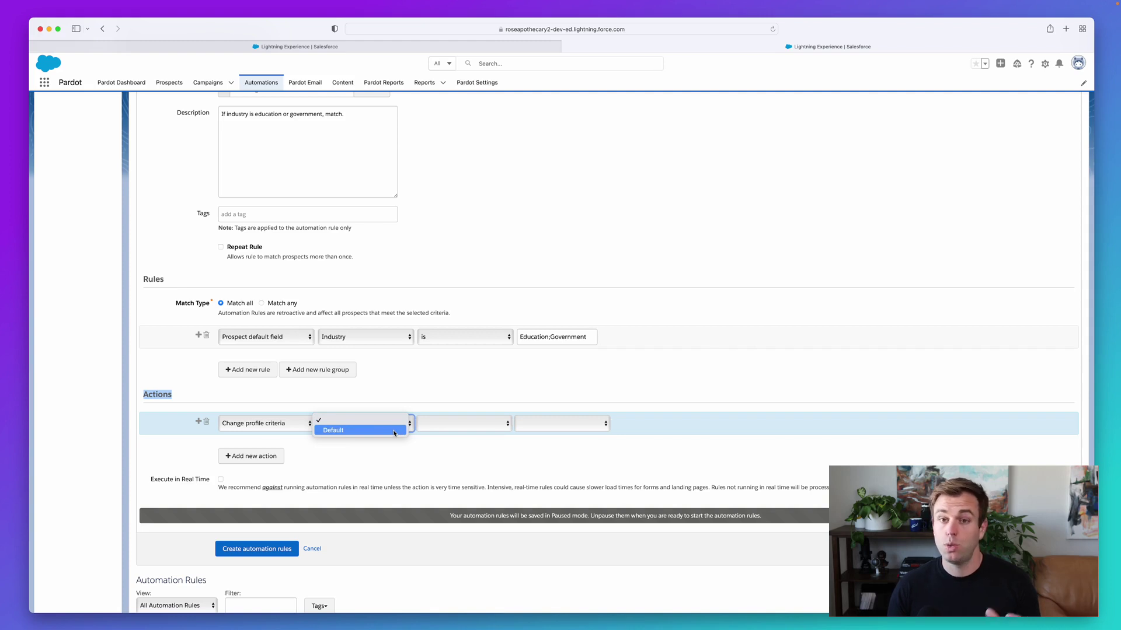
{"action": "left_click", "coordinate": [394, 432]}
{"action": "left_click", "coordinate": [485, 424]}
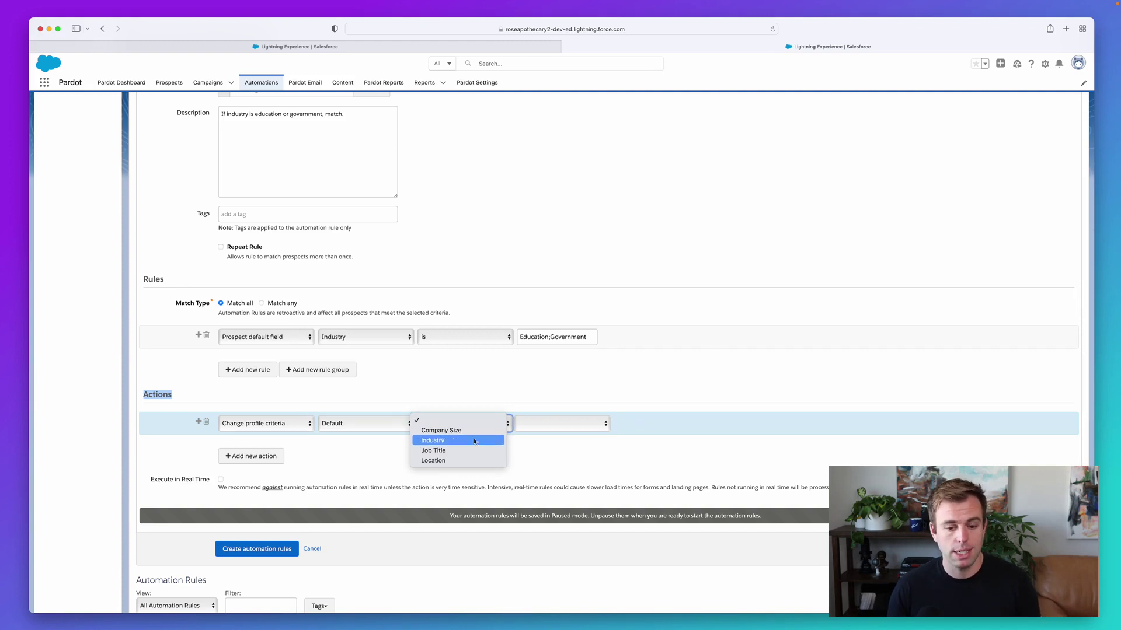
{"action": "left_click", "coordinate": [473, 441]}
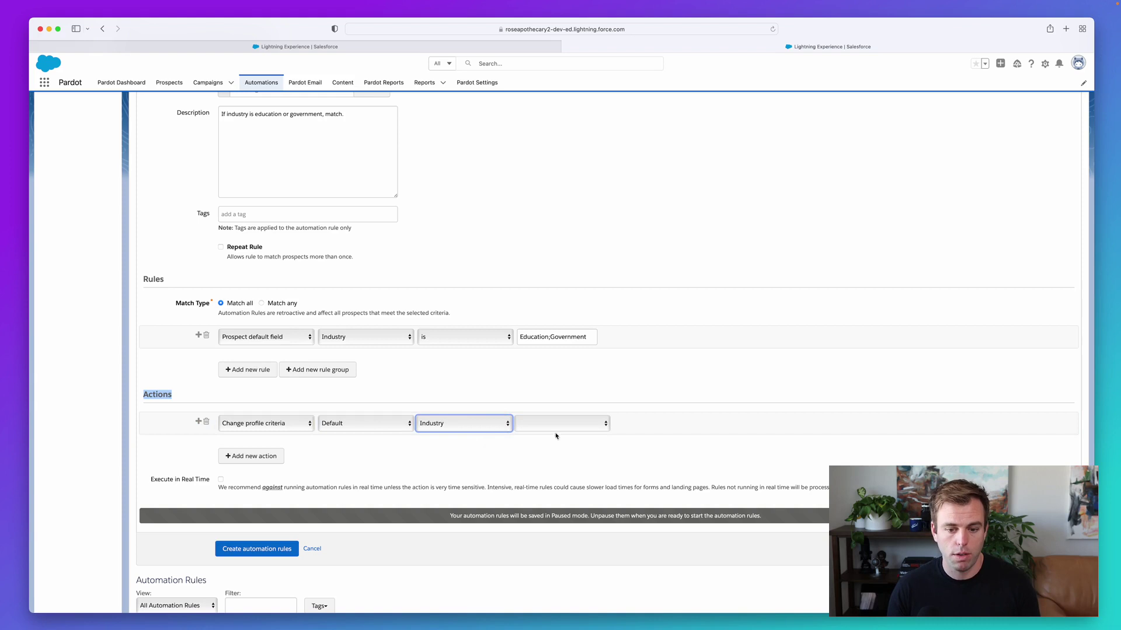
{"action": "left_click", "coordinate": [572, 426]}
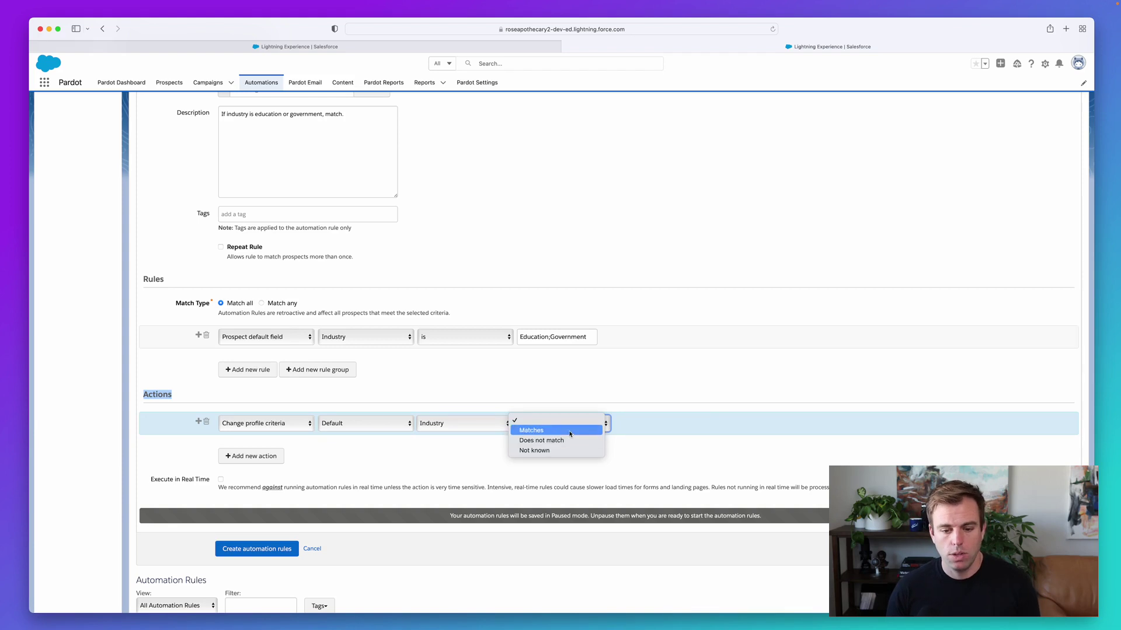
{"action": "left_click", "coordinate": [570, 433]}
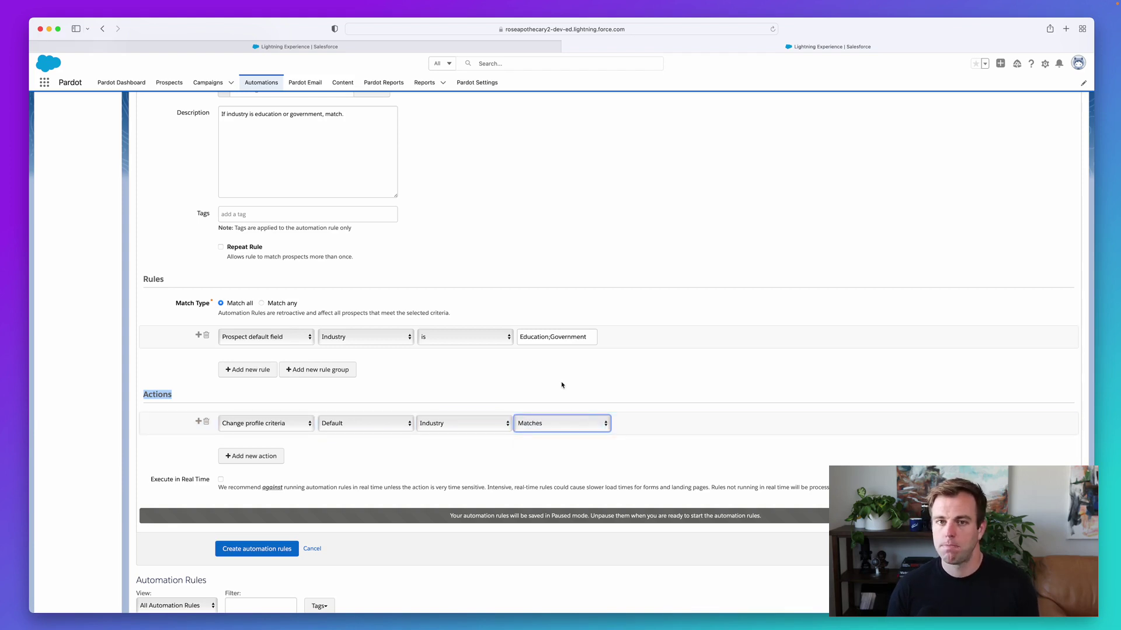
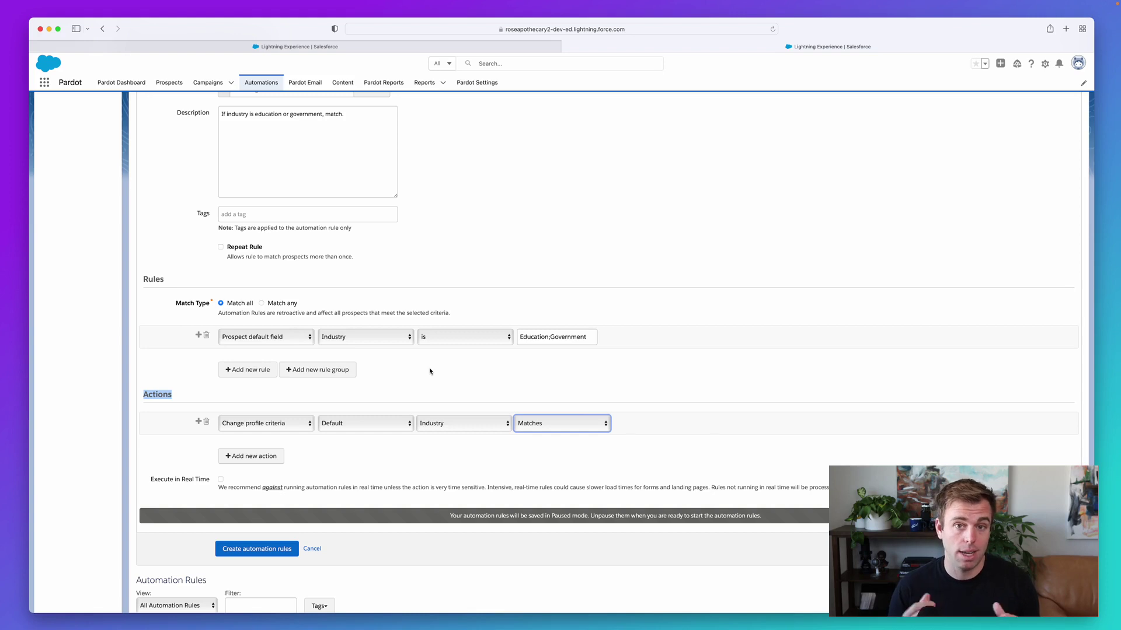
Step: Save the new automation rule with its Industry condition and profile criteria action
{"action": "left_click", "coordinate": [402, 447]}
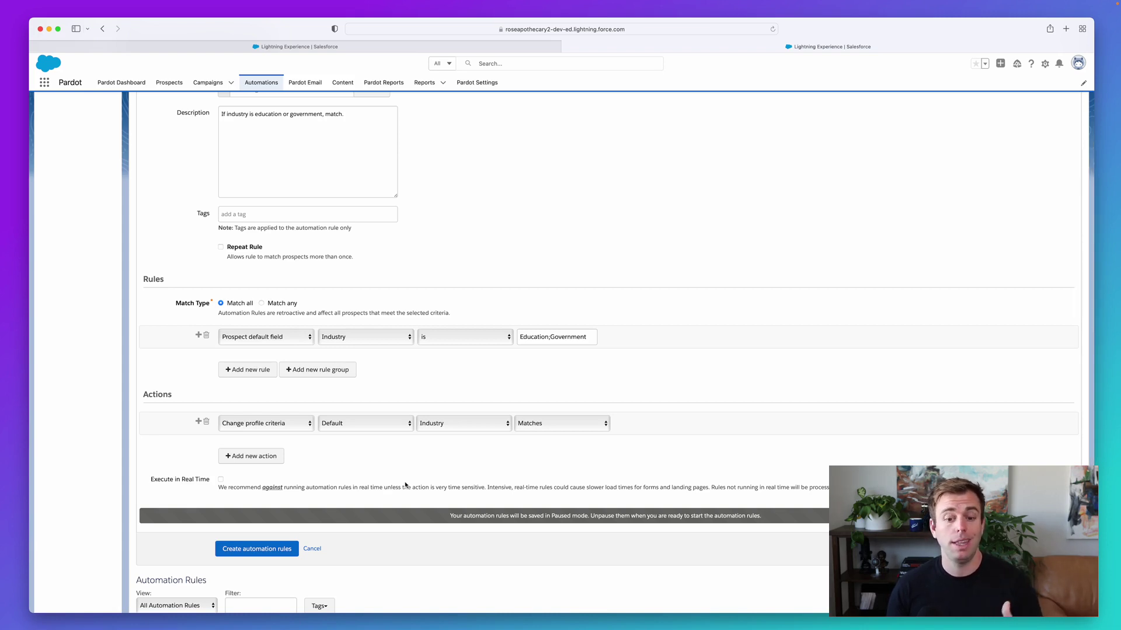
{"action": "scroll", "coordinate": [302, 292], "scroll_direction": "up", "scroll_amount": 1}
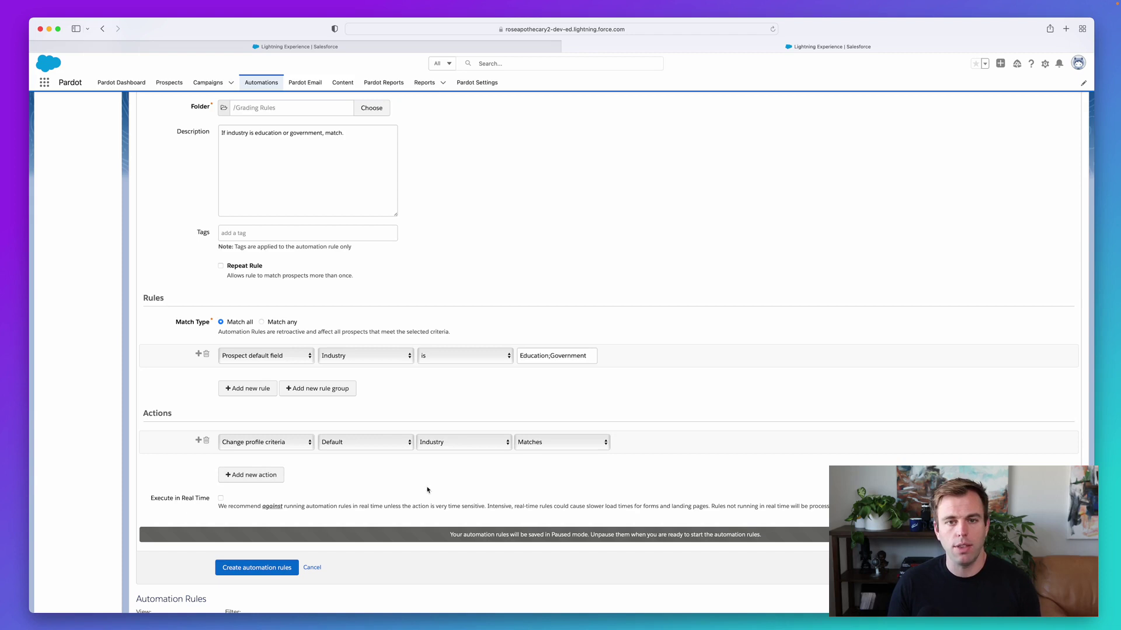
{"action": "scroll", "coordinate": [451, 490], "scroll_direction": "down", "scroll_amount": 1}
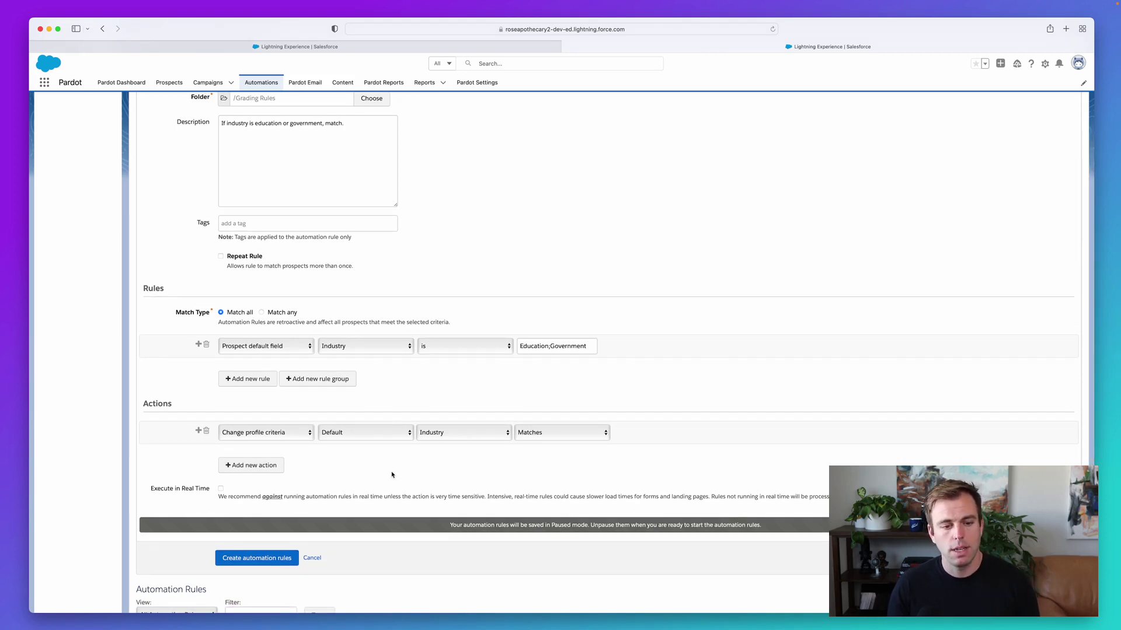
{"action": "left_click", "coordinate": [257, 558]}
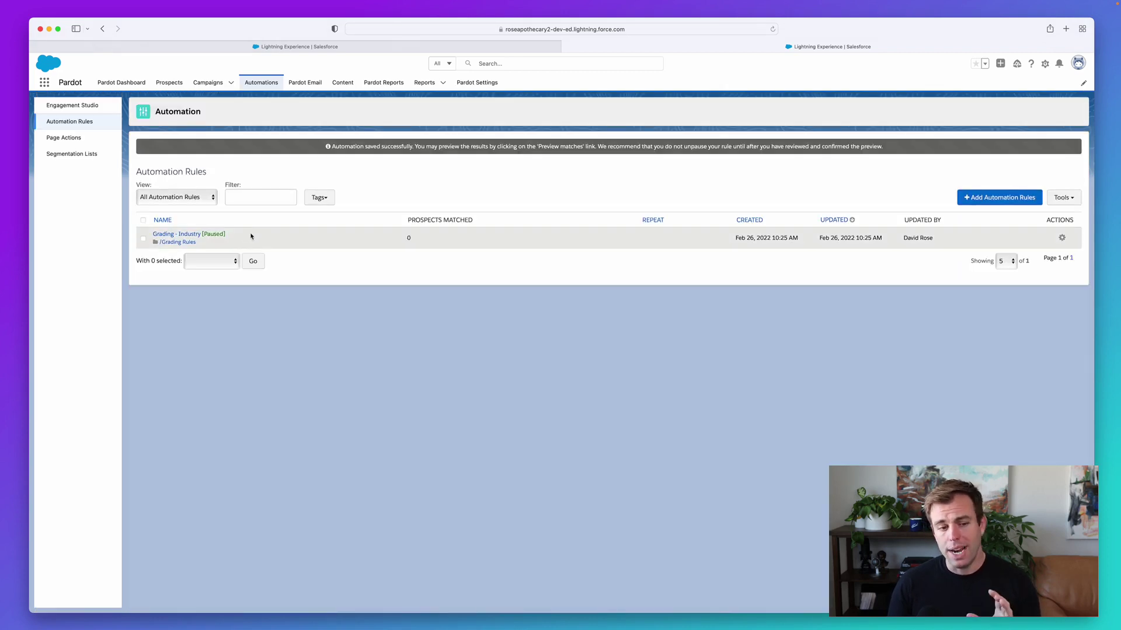
{"action": "left_click_drag", "start_coordinate": [227, 234], "coordinate": [201, 235]}
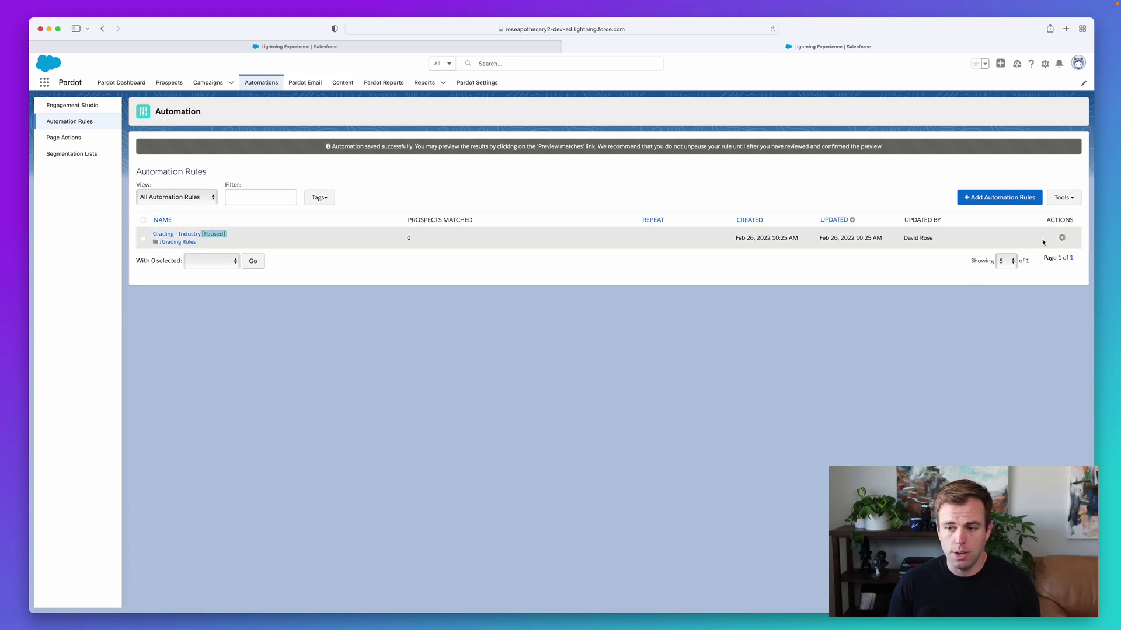
{"action": "left_click", "coordinate": [1061, 239]}
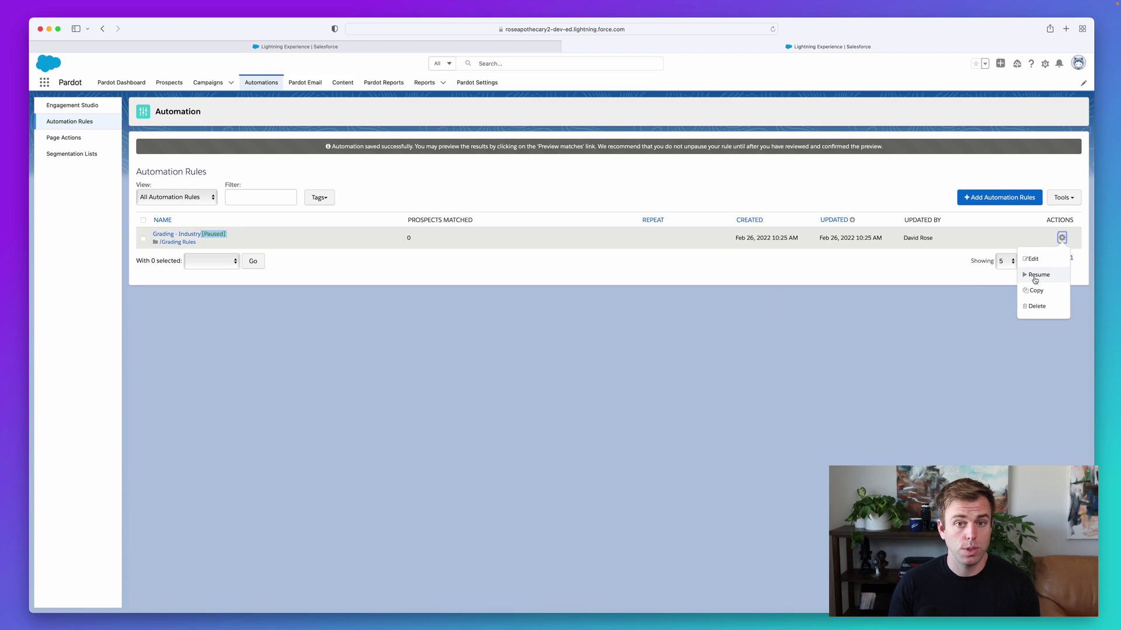
{"action": "left_click", "coordinate": [283, 308]}
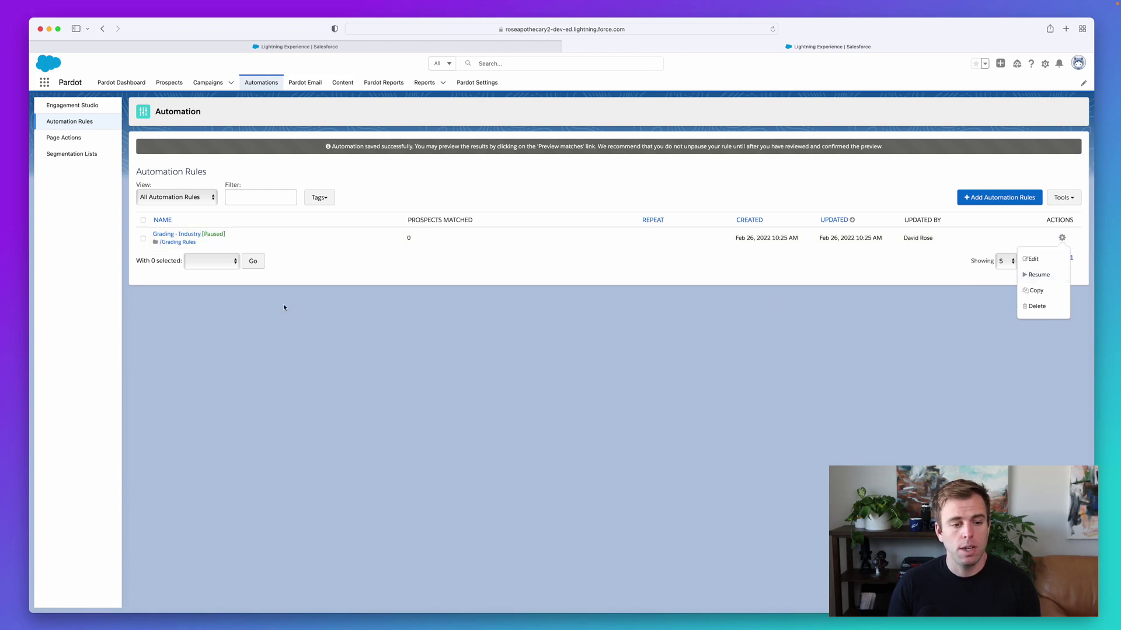
Step: Resume the paused "Grading - Industry" automation rule from its detail page, confirm, and return to the automation rules list
{"action": "left_click", "coordinate": [184, 234]}
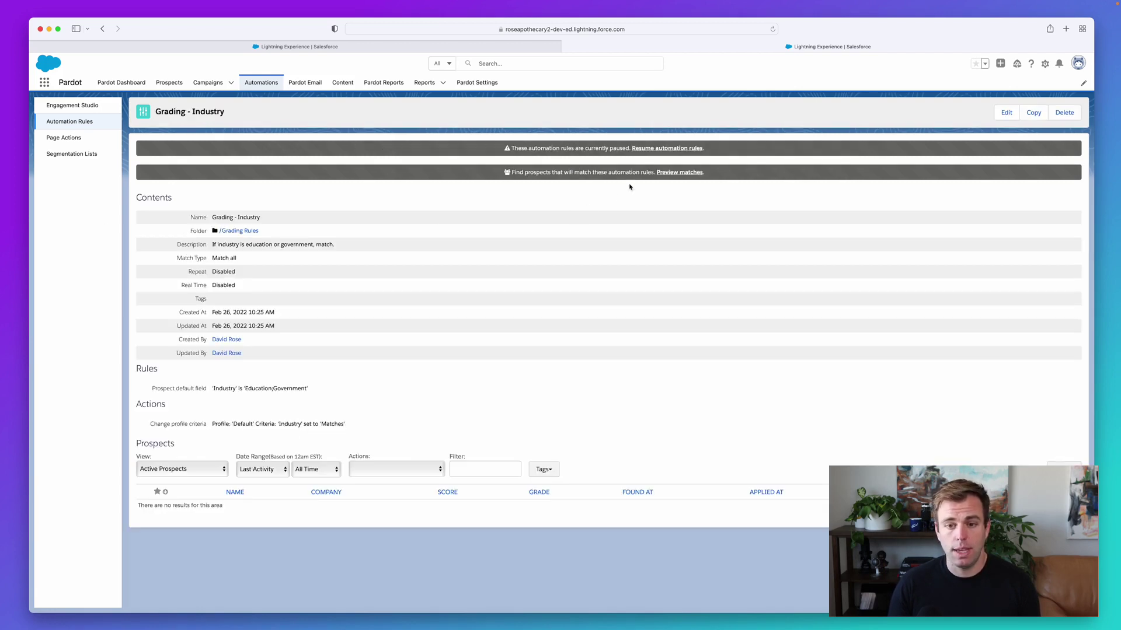
{"action": "left_click", "coordinate": [660, 149]}
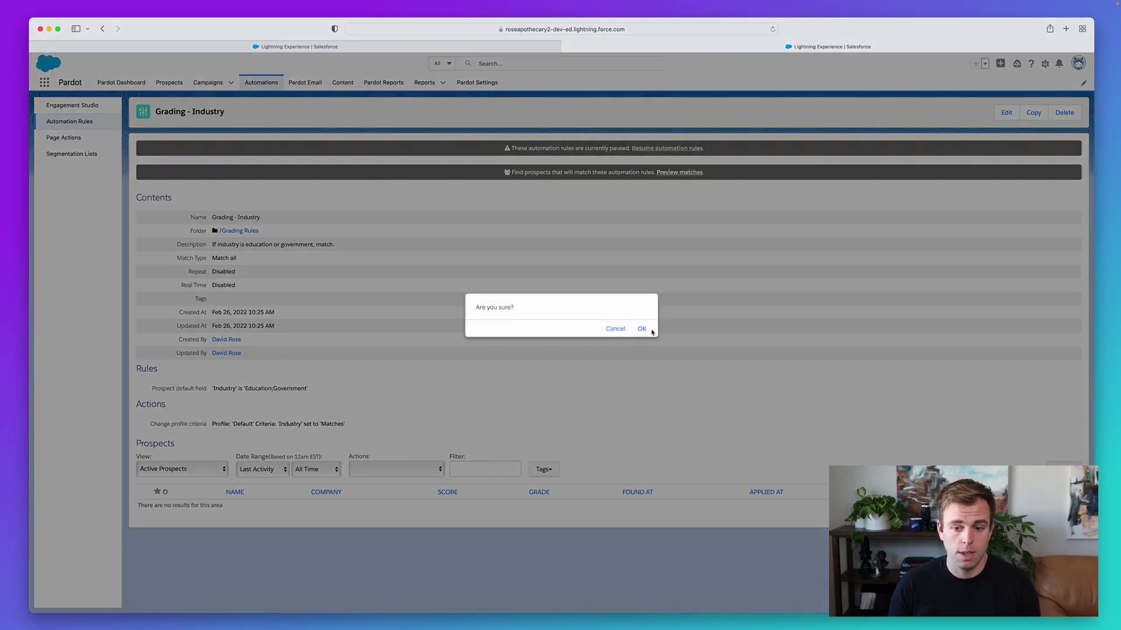
{"action": "left_click", "coordinate": [650, 331]}
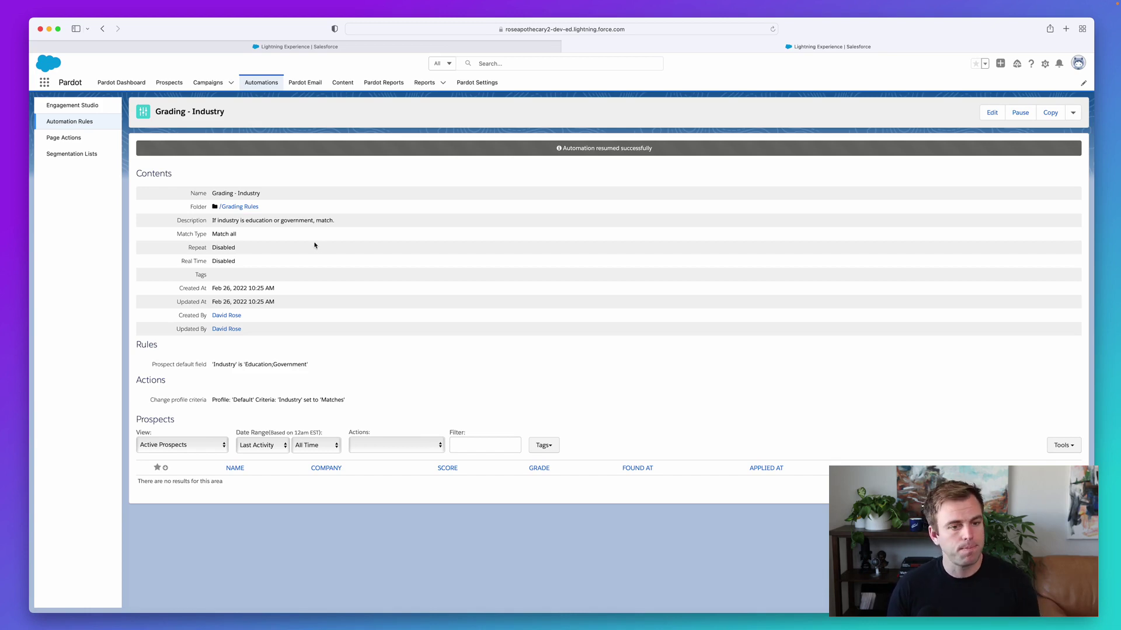
{"action": "left_click", "coordinate": [93, 121]}
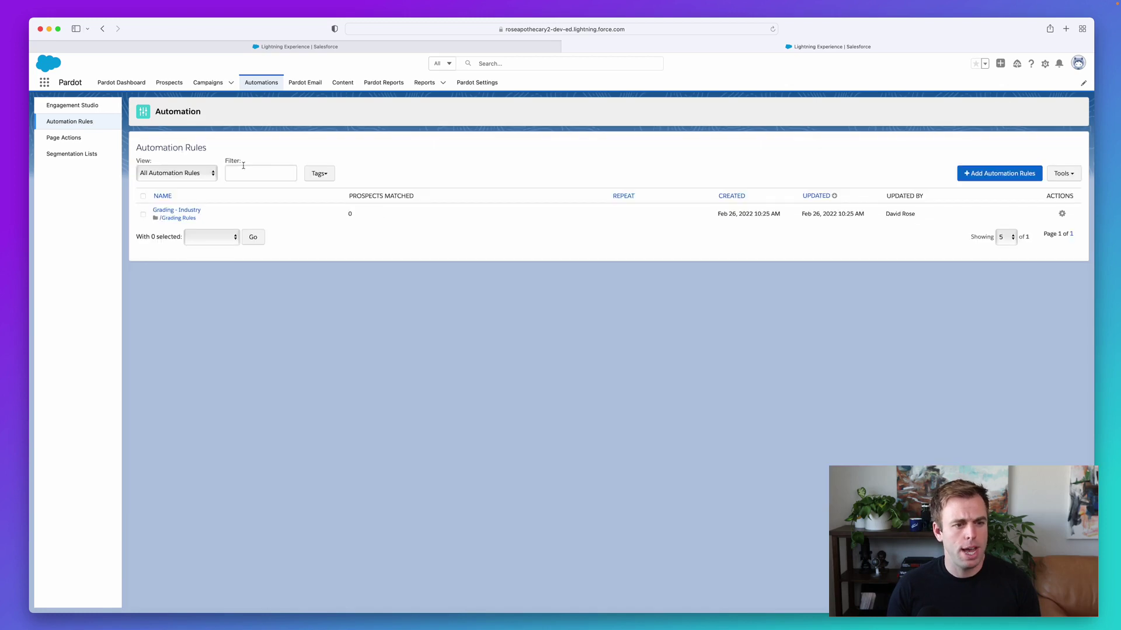